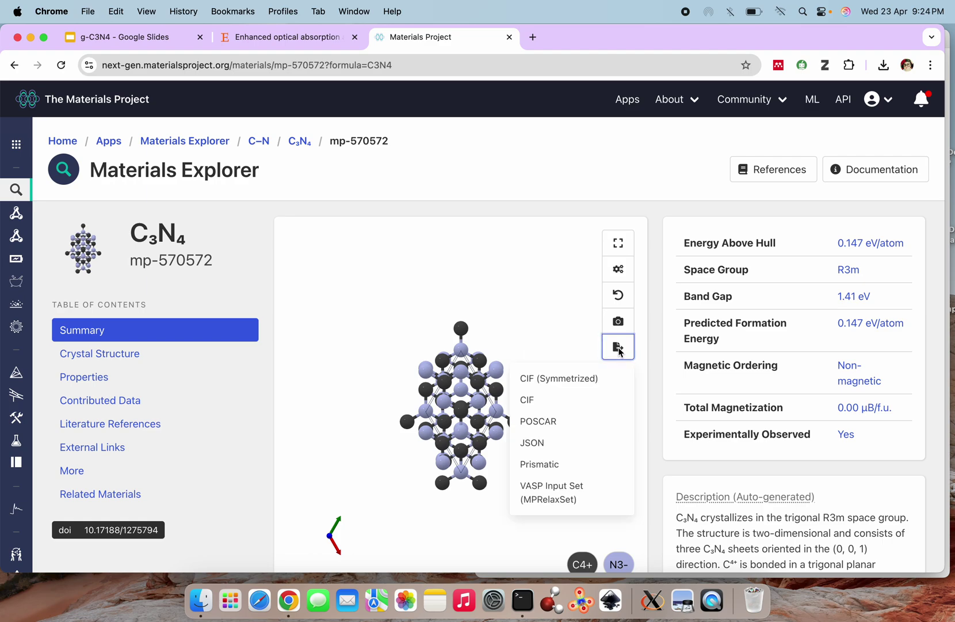
# Download the symmetrized CIF of mp-570572 and open a Terminal in Downloads
pyautogui.click(566, 377)
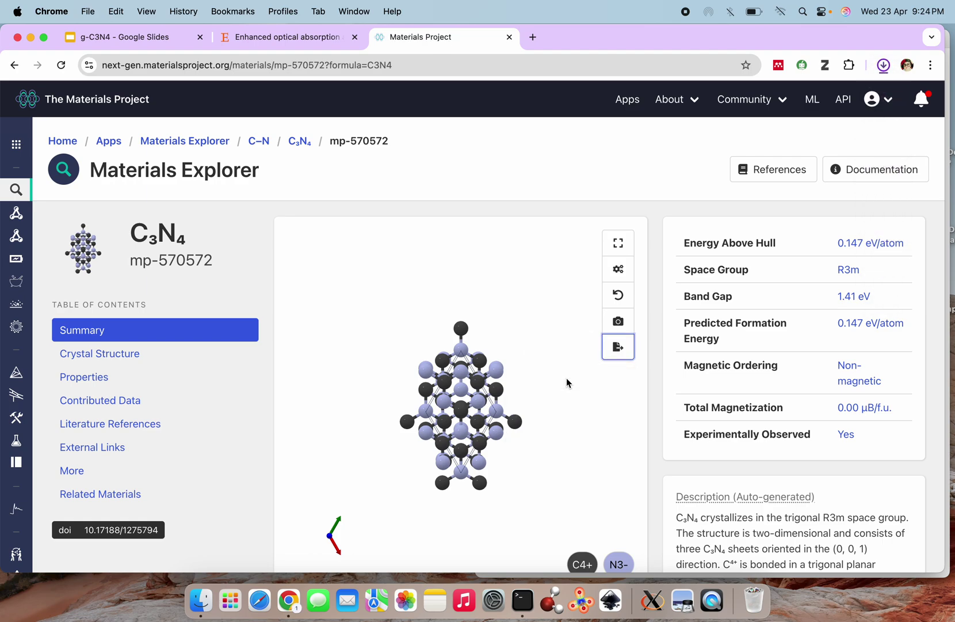
pyautogui.click(523, 600)
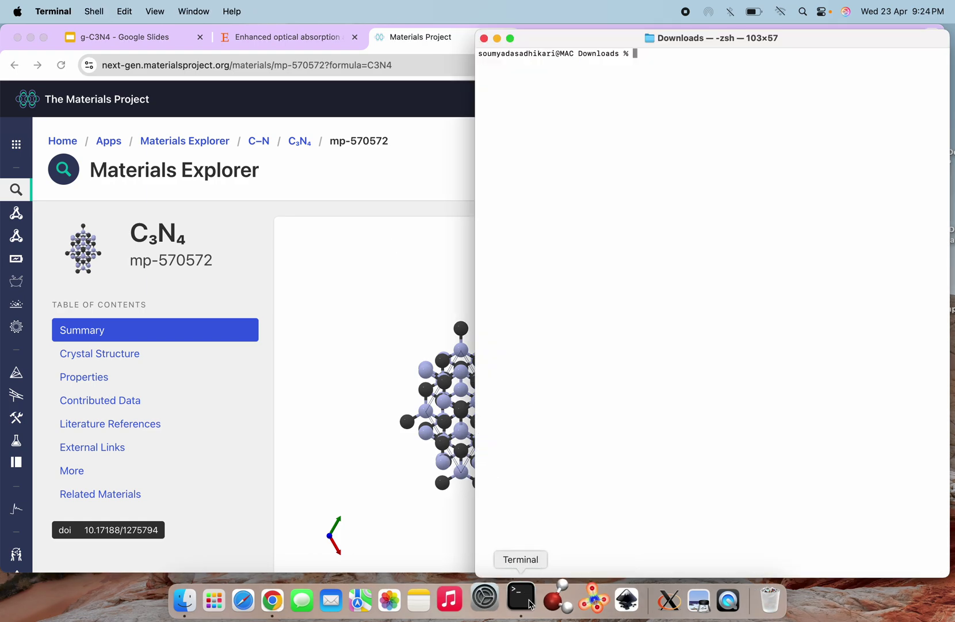
# Rerun 'open -a vesta C3N4.cif' from the shell history to load it into VESTA
pyautogui.press('Up')
pyautogui.press('Up')
pyautogui.press('Up')
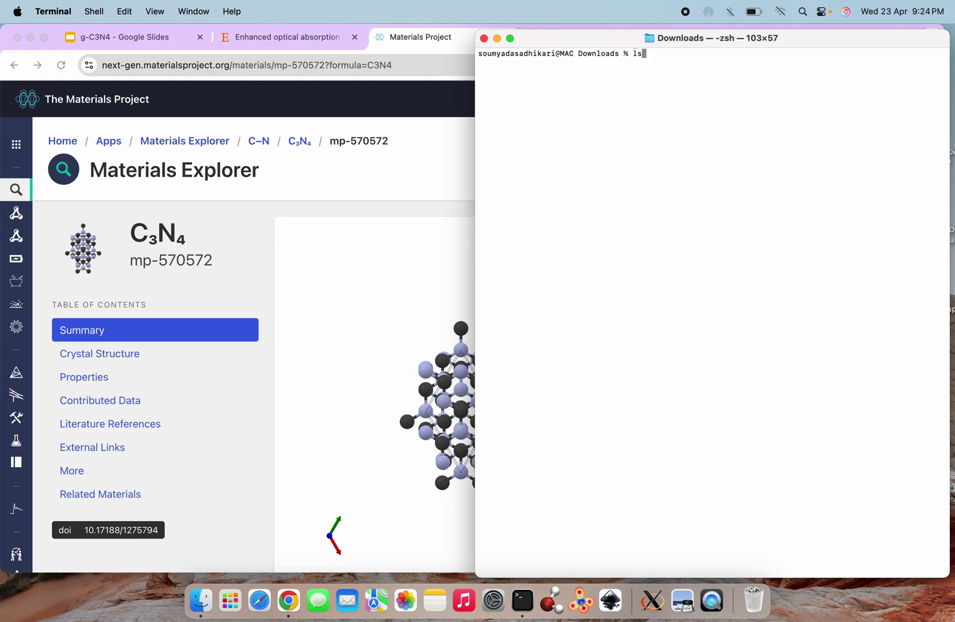
pyautogui.press('Down')
pyautogui.press('Down')
pyautogui.press('Up')
pyautogui.press('Up')
pyautogui.press('Up')
pyautogui.press('Return')
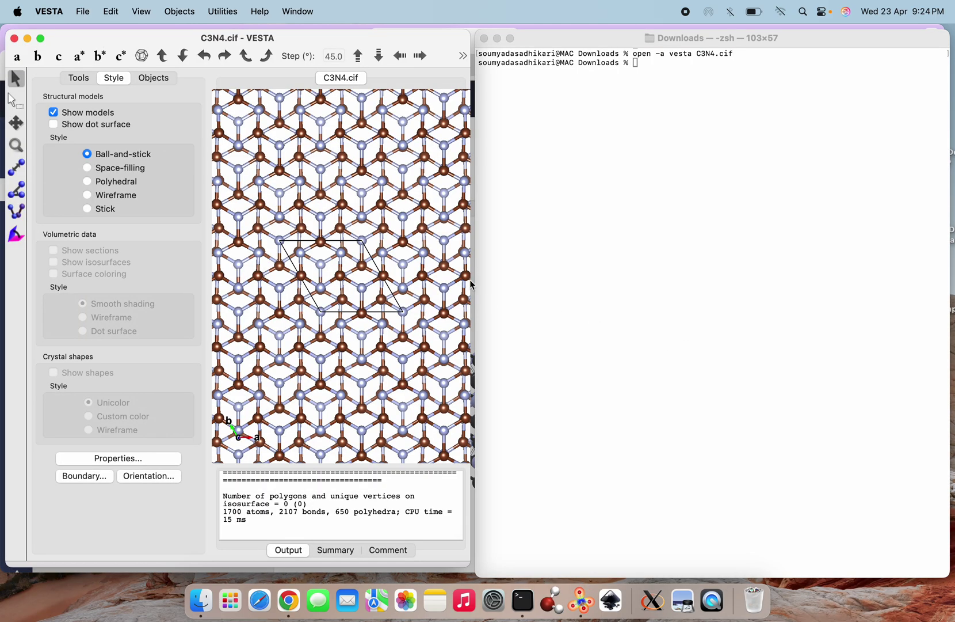
# Maximize the VESTA window so the C3N4 structure fills the screen
pyautogui.moveTo(41, 40)
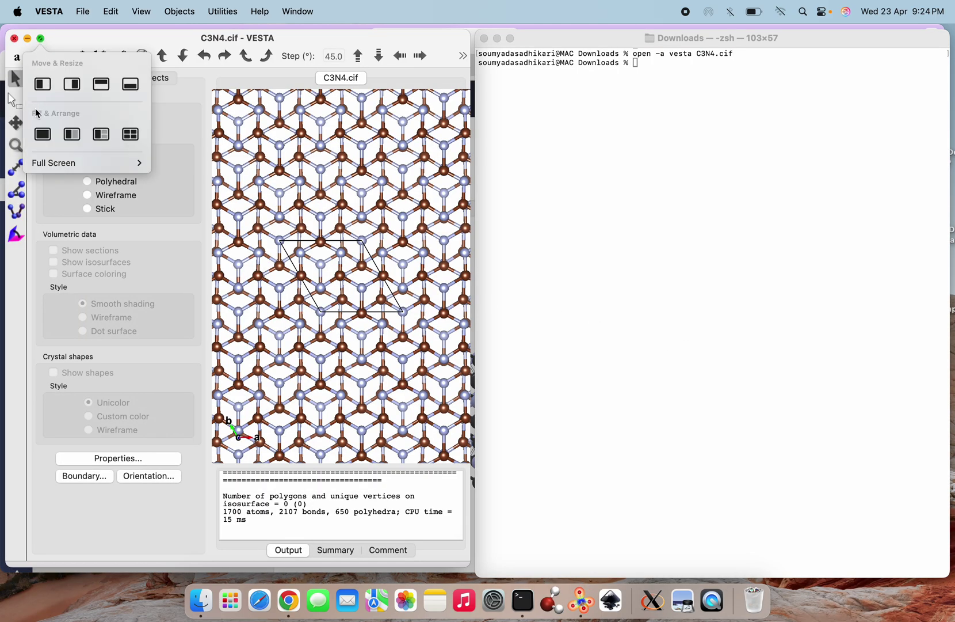
pyautogui.click(43, 134)
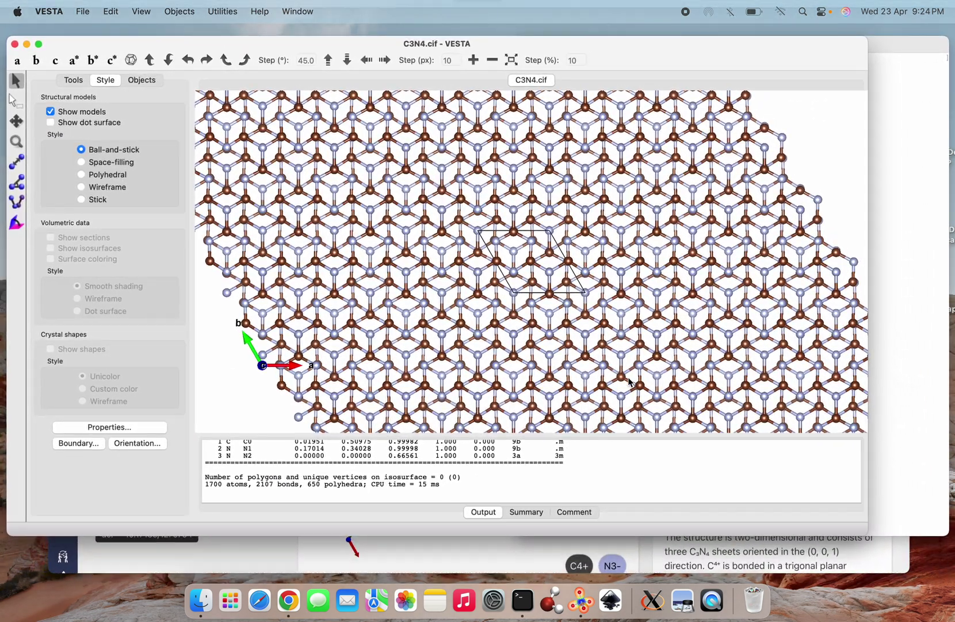
pyautogui.scroll(-5, 602, 318)
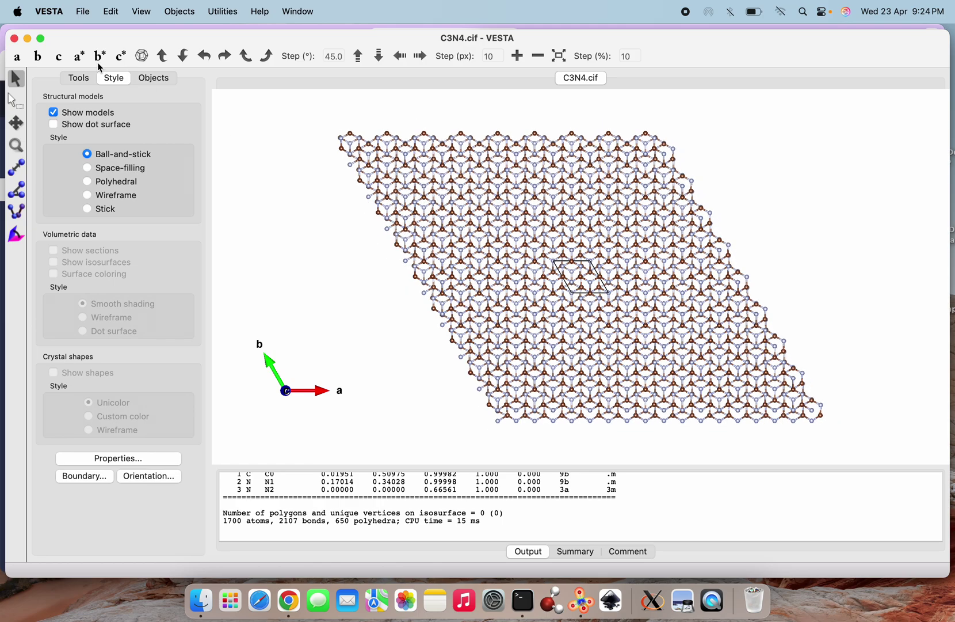
# Set the C–N bond rule to not search atoms beyond the boundary, leaving 24 atoms
pyautogui.click(115, 13)
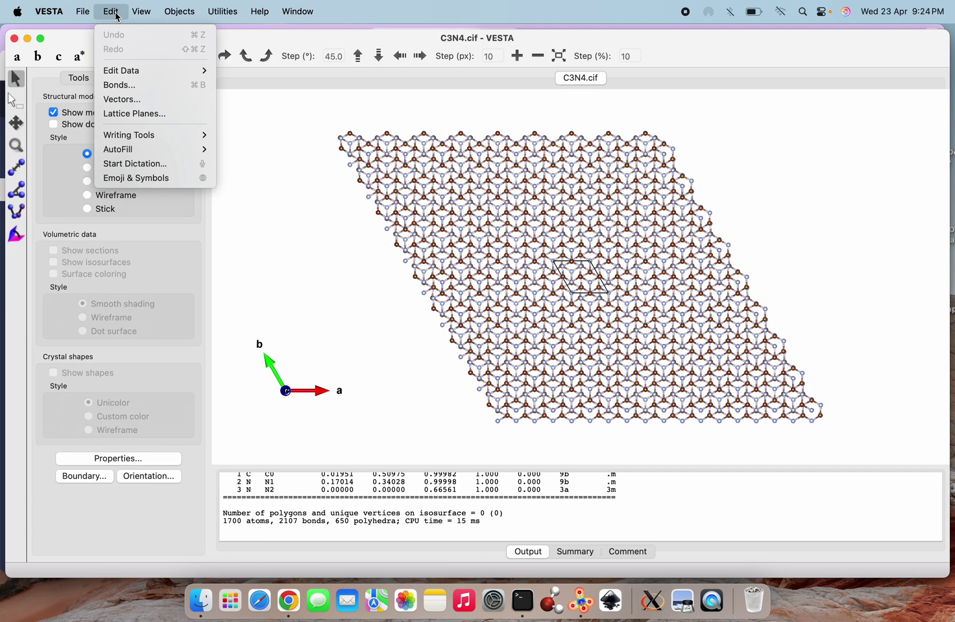
pyautogui.click(126, 84)
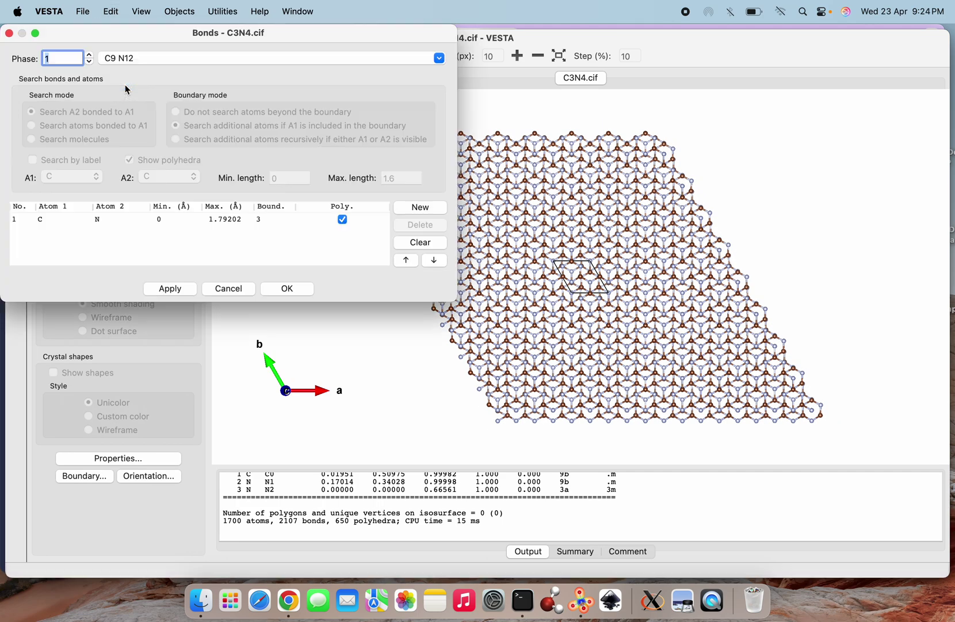
pyautogui.click(203, 220)
pyautogui.click(176, 112)
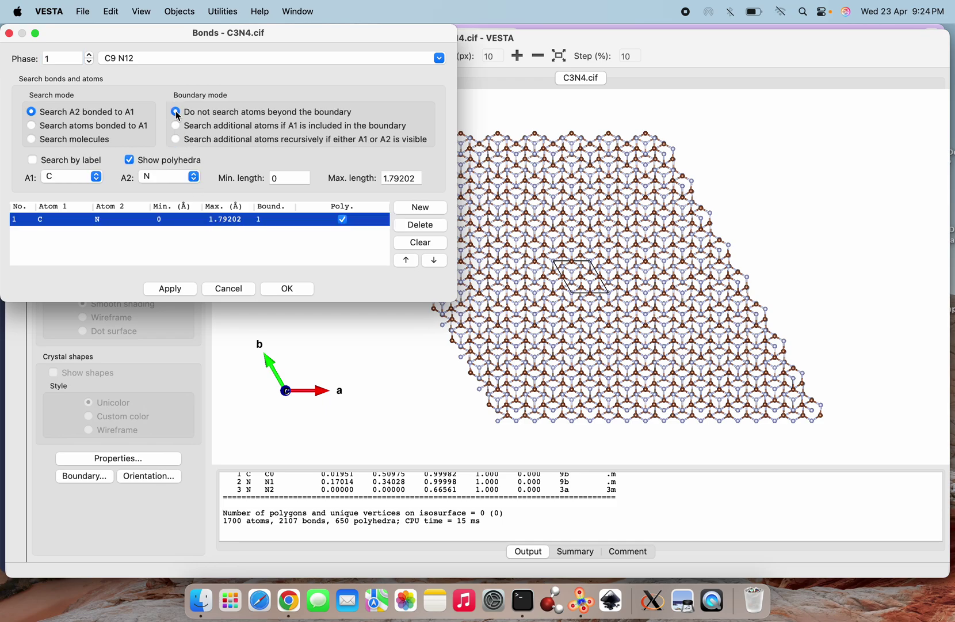
pyautogui.click(171, 289)
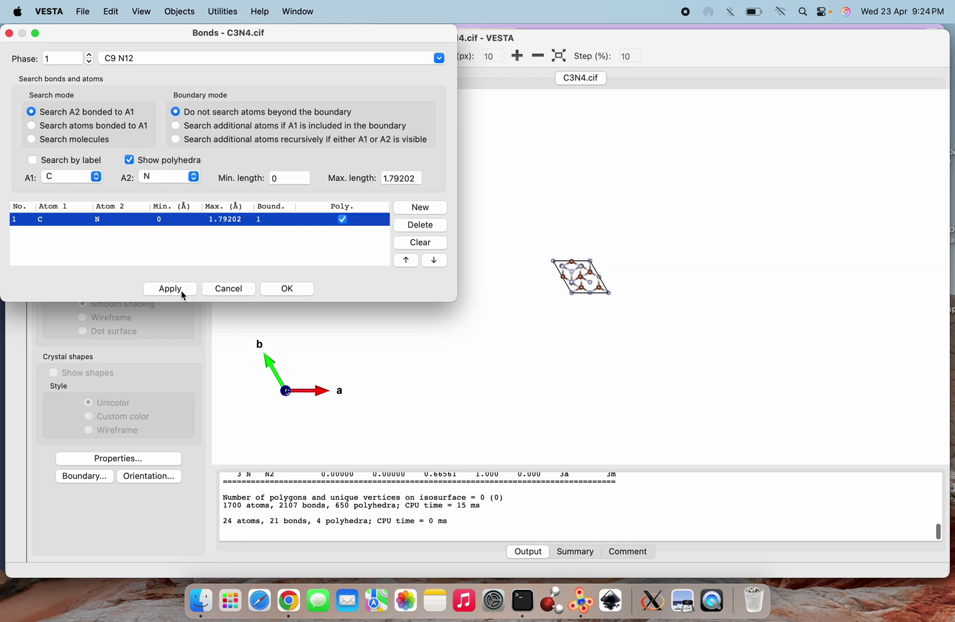
pyautogui.click(290, 289)
pyautogui.scroll(10, 631, 349)
pyautogui.moveTo(633, 352); pyautogui.dragTo(524, 400)
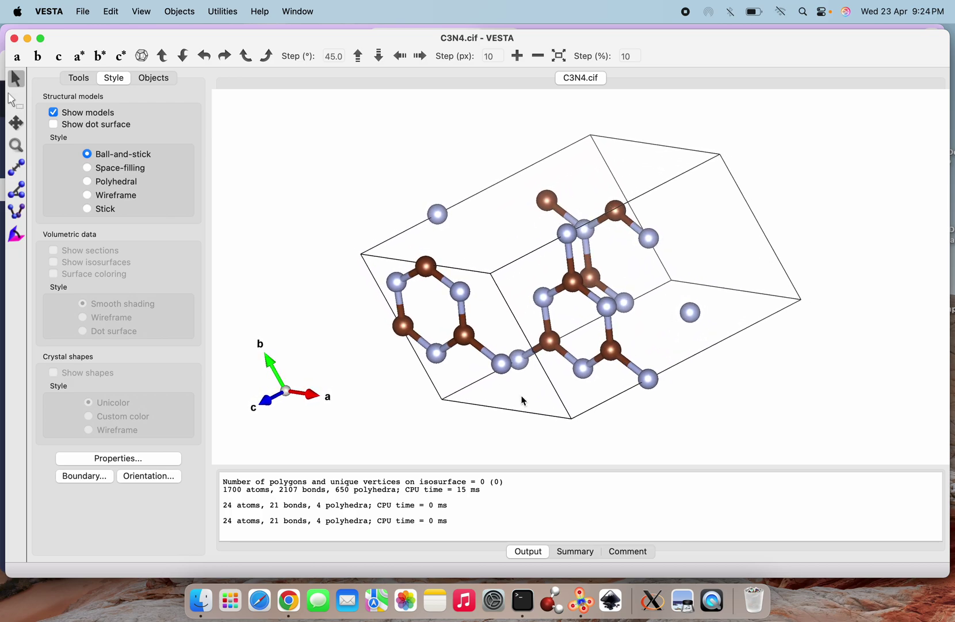
pyautogui.moveTo(474, 373)
pyautogui.mouseDown()
pyautogui.moveTo(523, 335)
pyautogui.moveTo(524, 365)
pyautogui.moveTo(473, 375)
pyautogui.mouseUp()
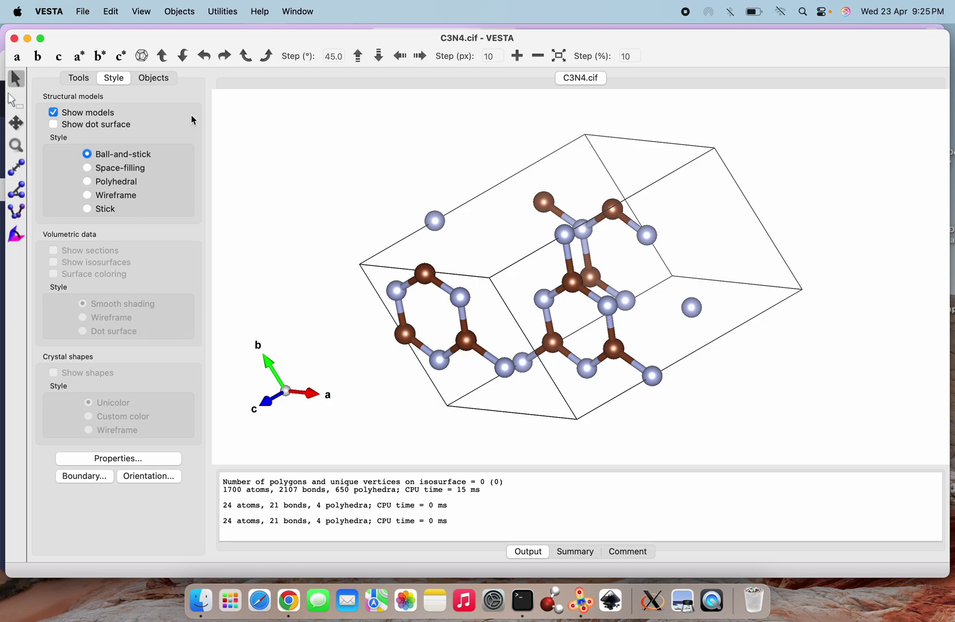
# Export the structure to Downloads as VASP file C3N4.vasp with fractional coordinates
pyautogui.click(83, 16)
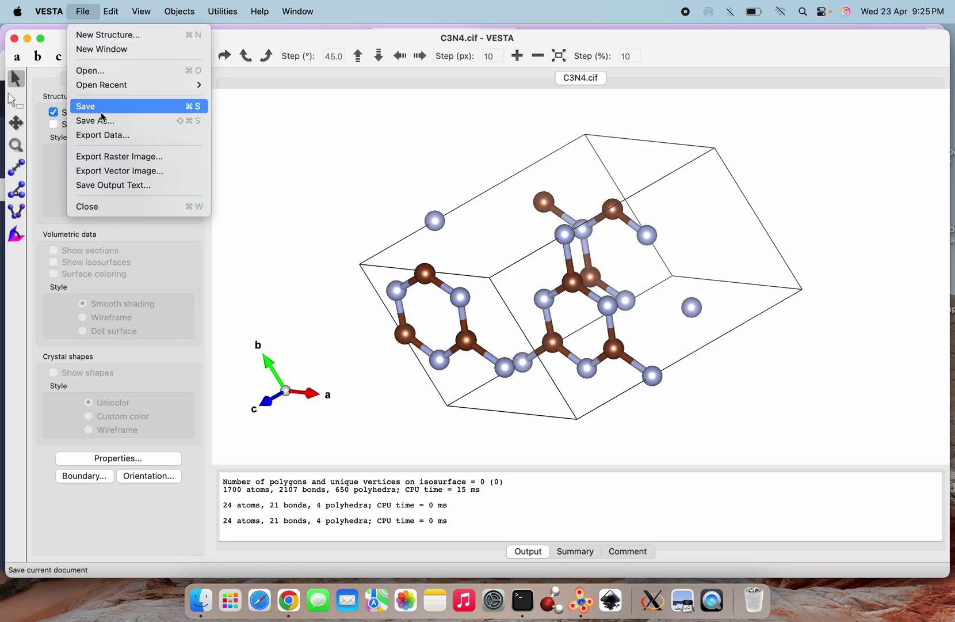
pyautogui.click(110, 138)
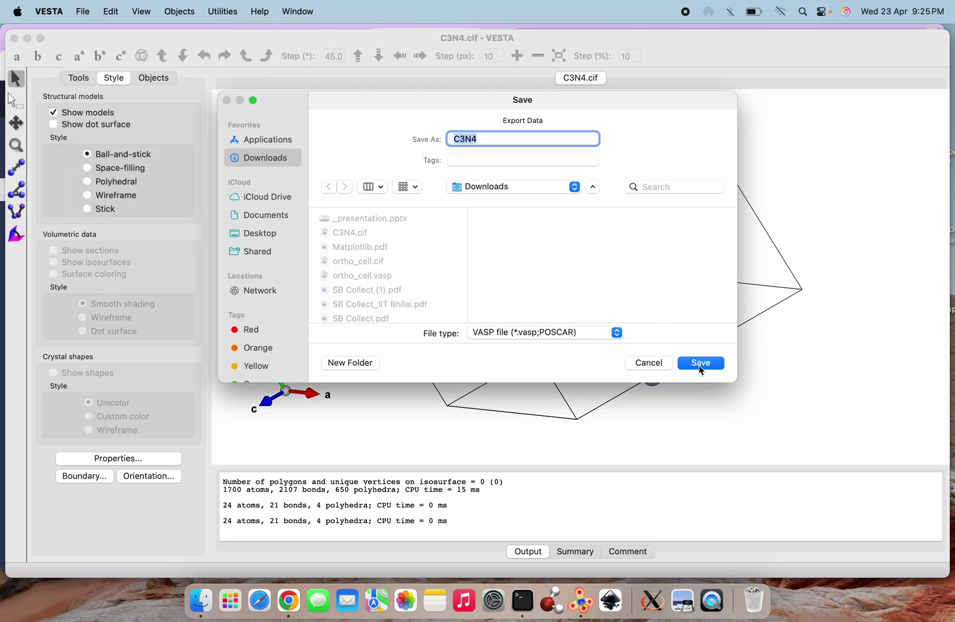
pyautogui.click(700, 366)
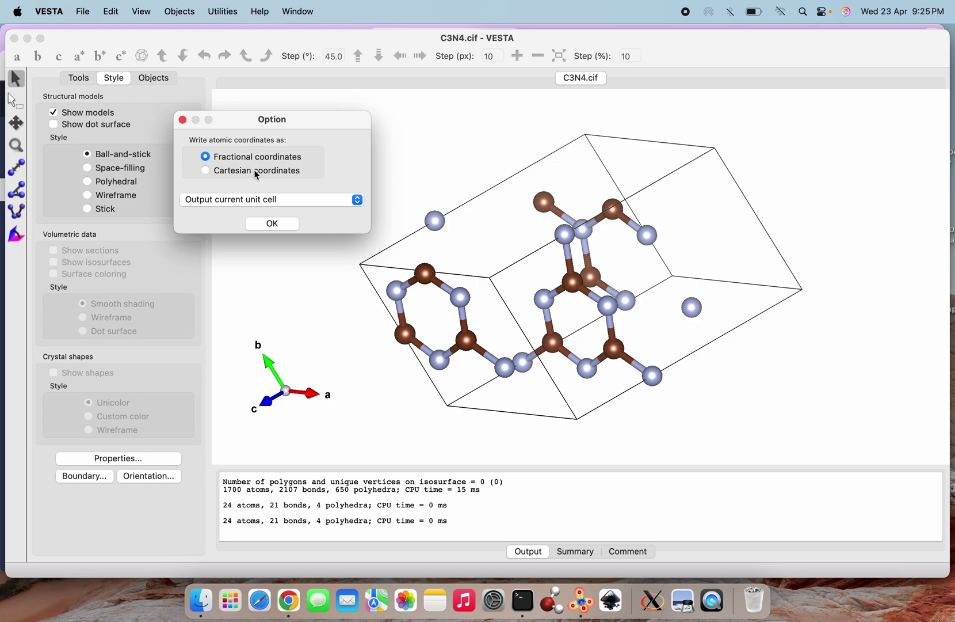
pyautogui.click(270, 223)
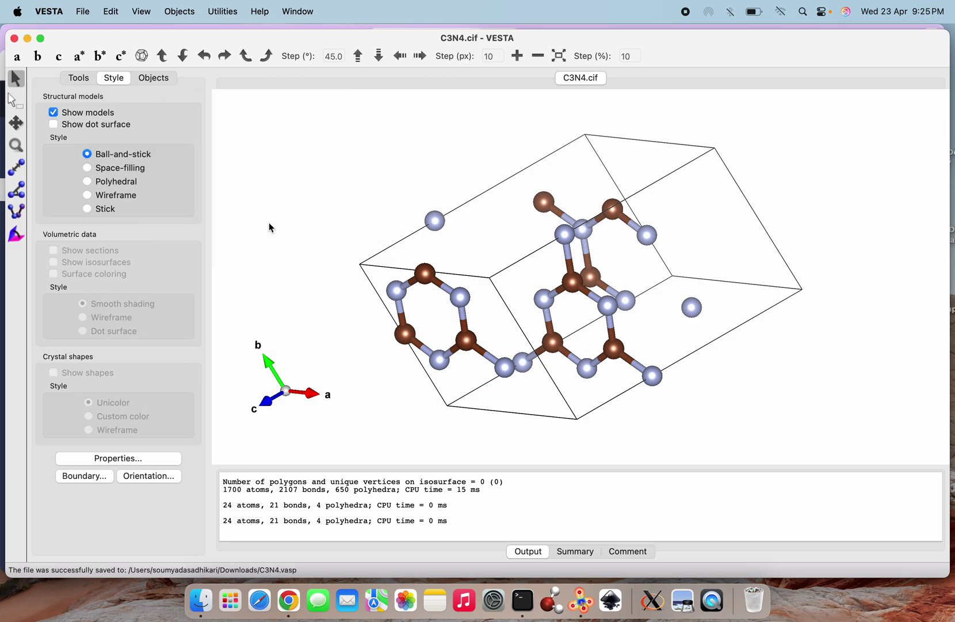
# Open the exported C3N4.vasp in a new VESTA tab
pyautogui.click(80, 12)
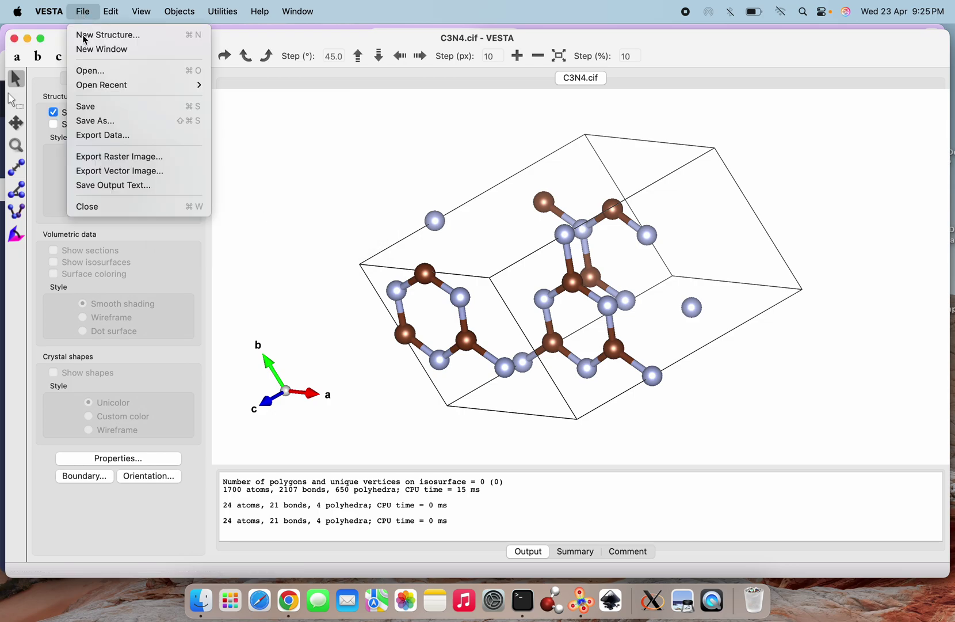
pyautogui.click(86, 72)
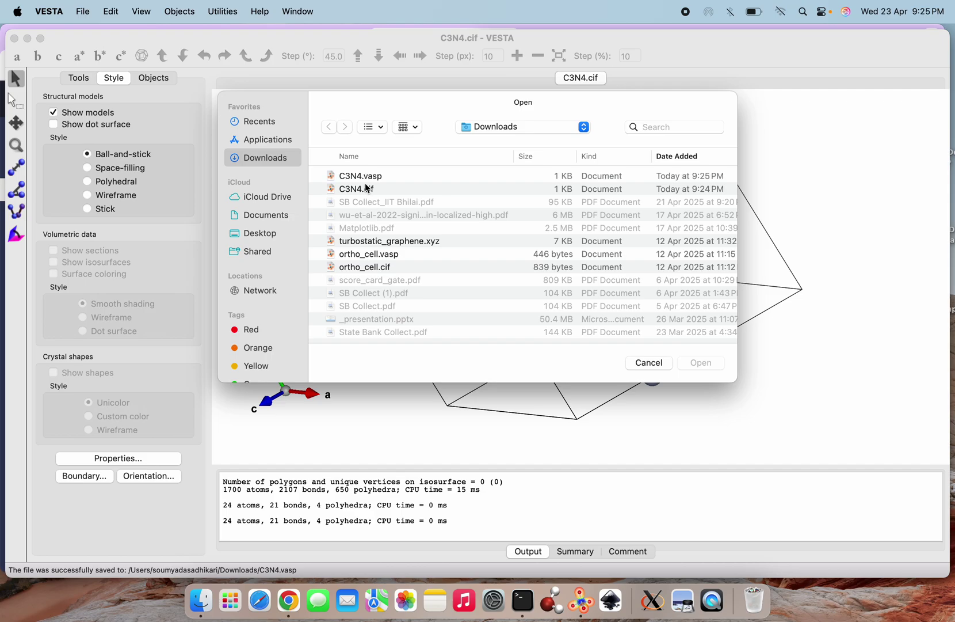
pyautogui.click(379, 177)
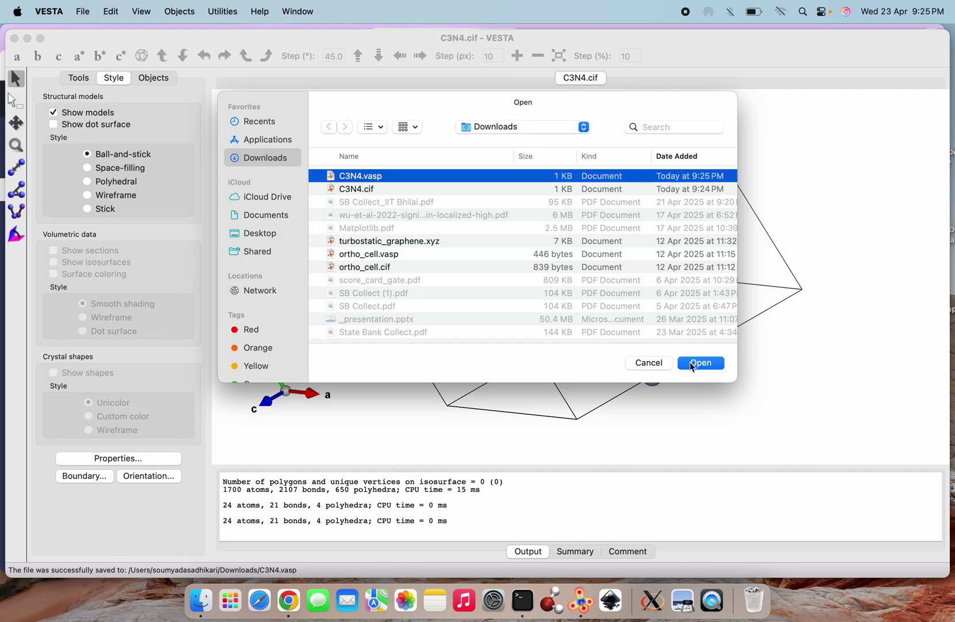
pyautogui.click(695, 363)
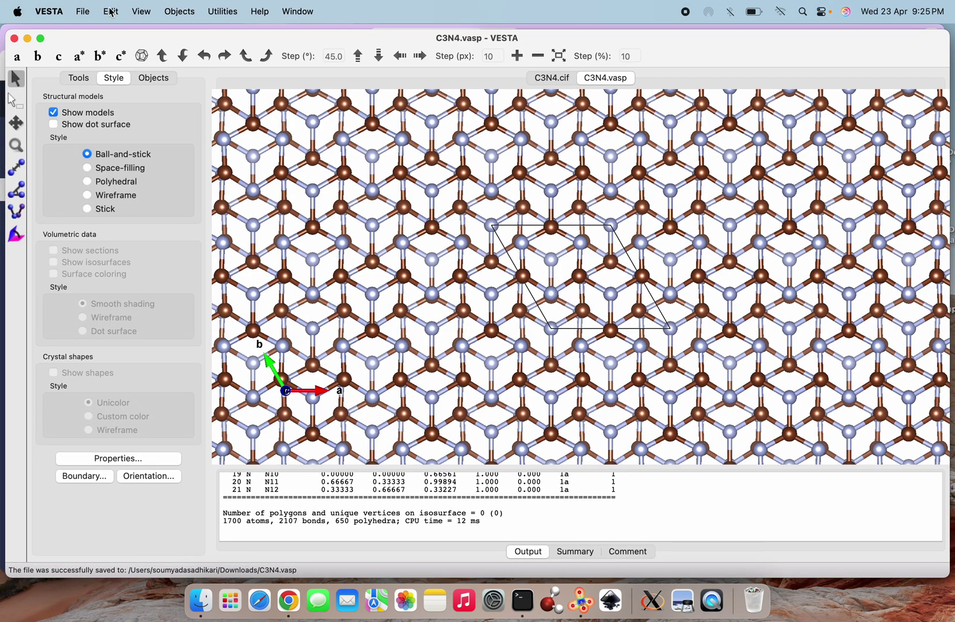
# Set the C–N bond rule to not search atoms beyond the cell boundary
pyautogui.click(111, 11)
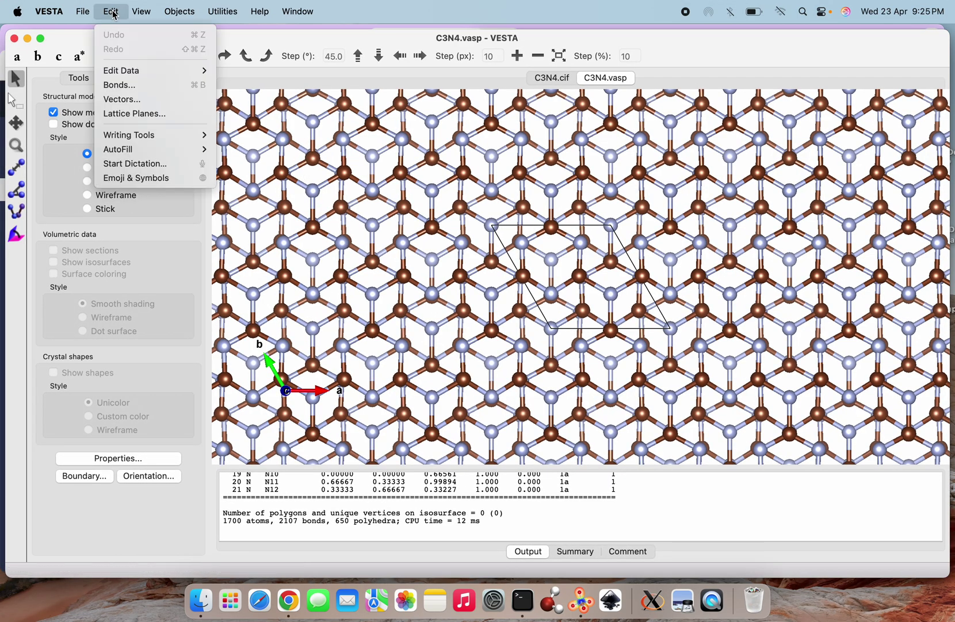
pyautogui.click(125, 85)
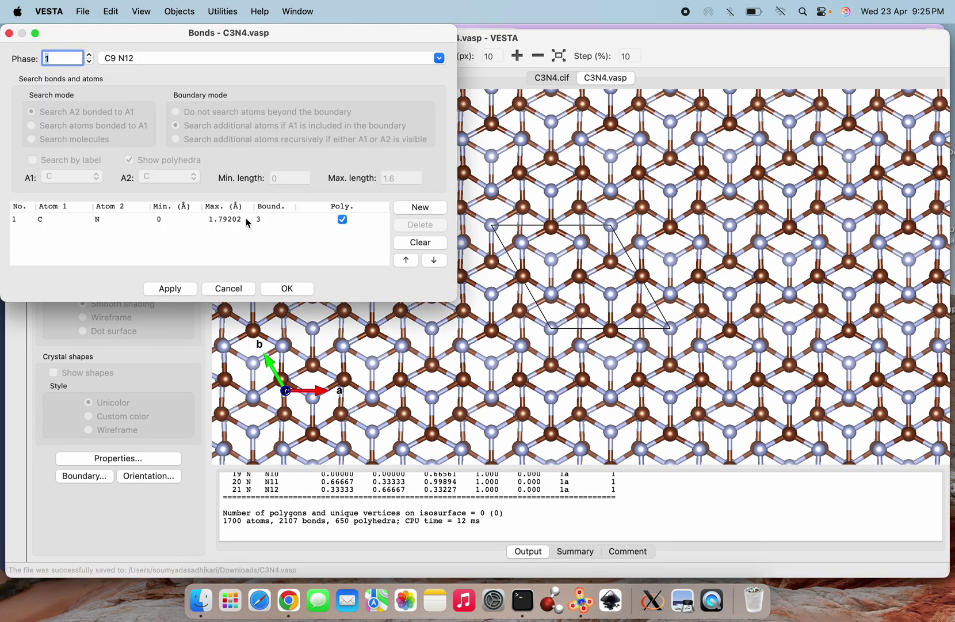
pyautogui.click(246, 220)
pyautogui.click(177, 112)
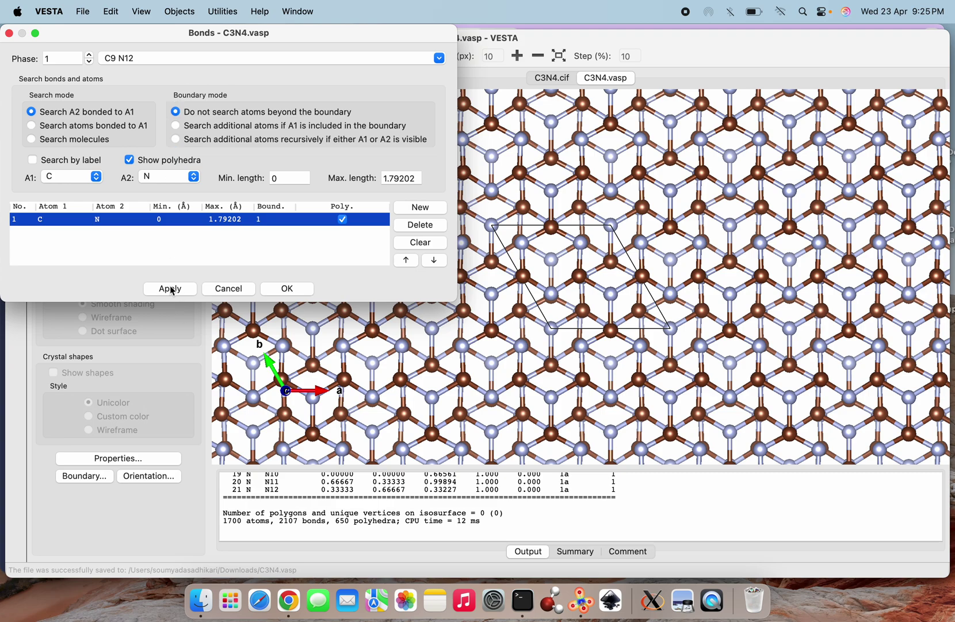
pyautogui.click(170, 288)
pyautogui.click(299, 290)
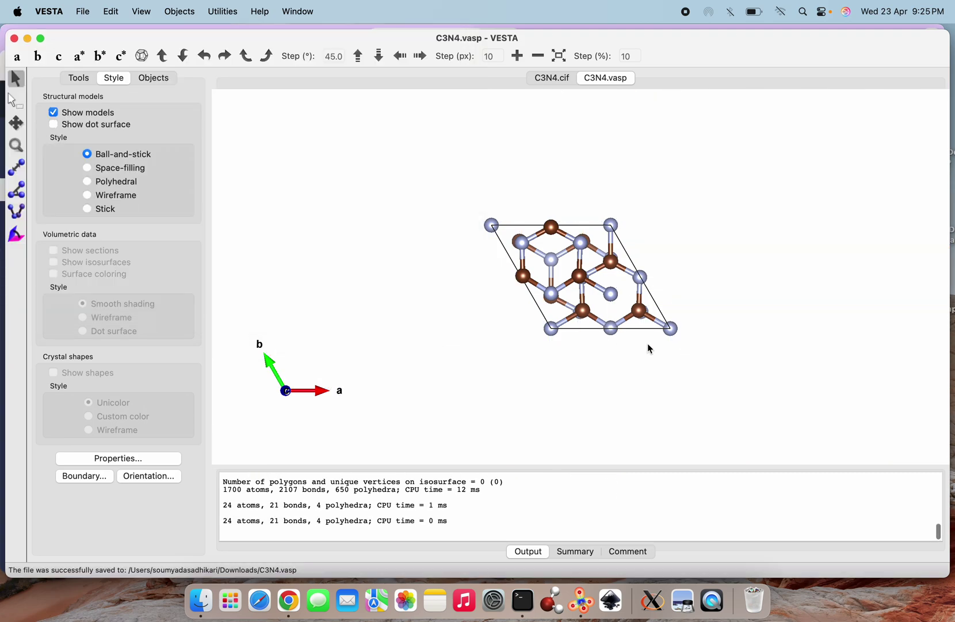
# Rotate the single-cell model to inspect it in 3D, then return to Chrome
pyautogui.moveTo(650, 364); pyautogui.dragTo(551, 399)
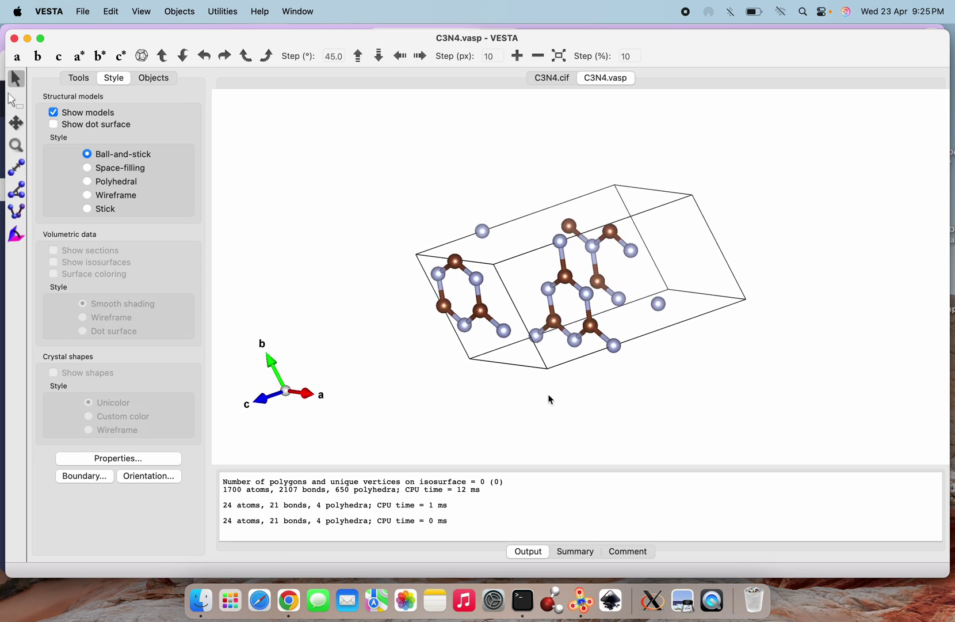
pyautogui.moveTo(523, 380); pyautogui.dragTo(520, 271)
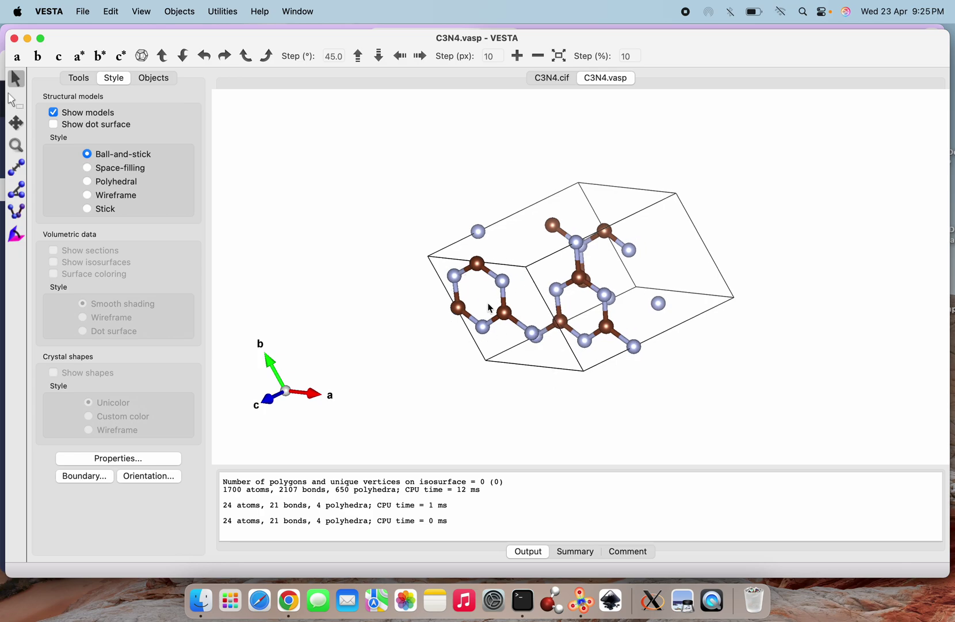
pyautogui.moveTo(487, 333); pyautogui.dragTo(462, 343)
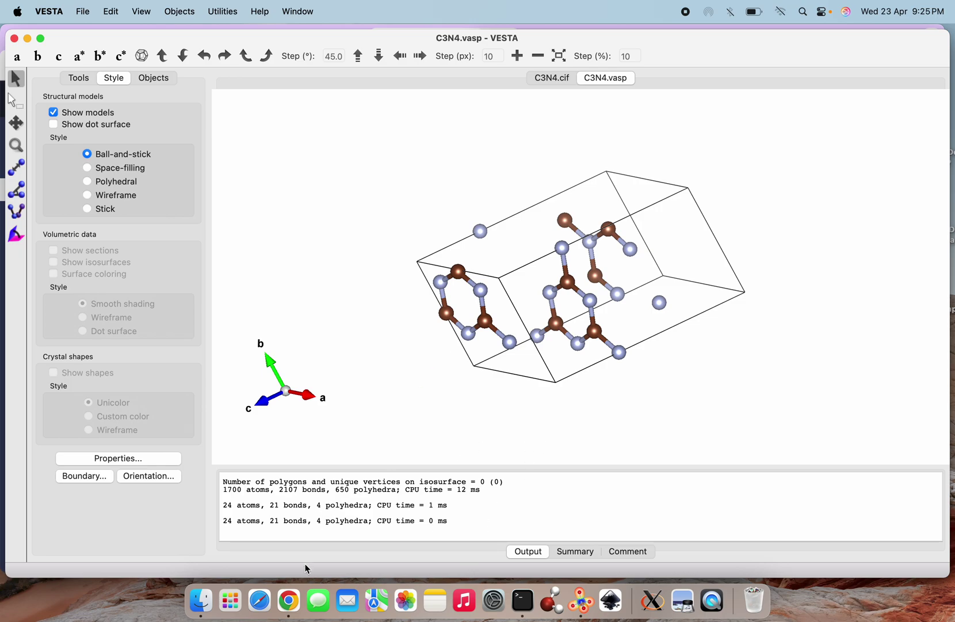
pyautogui.click(288, 599)
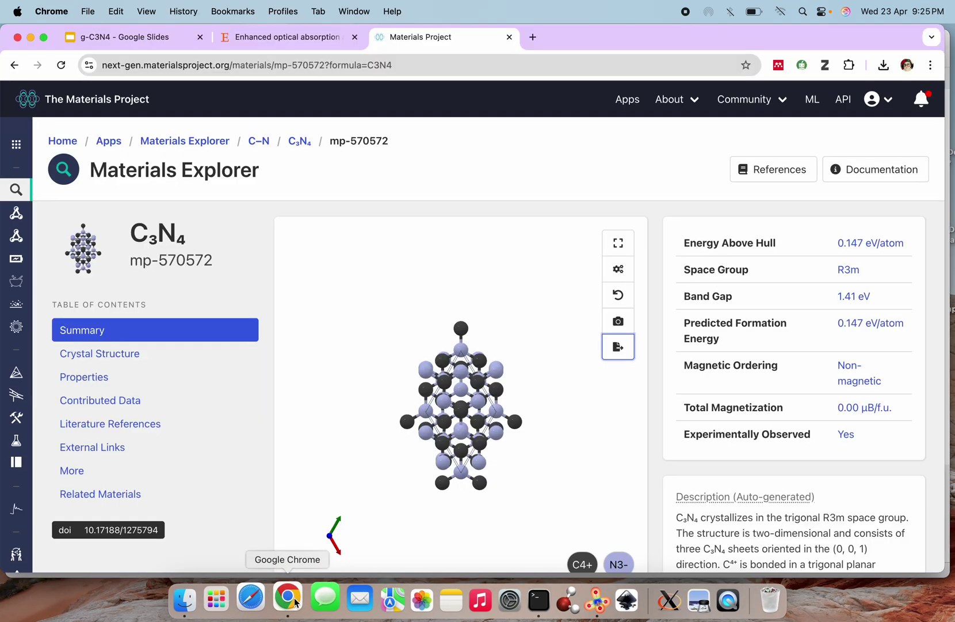
# Open the 'Enhanced optical absorption' paper and tile the VESTA window onto the left half
pyautogui.click(288, 45)
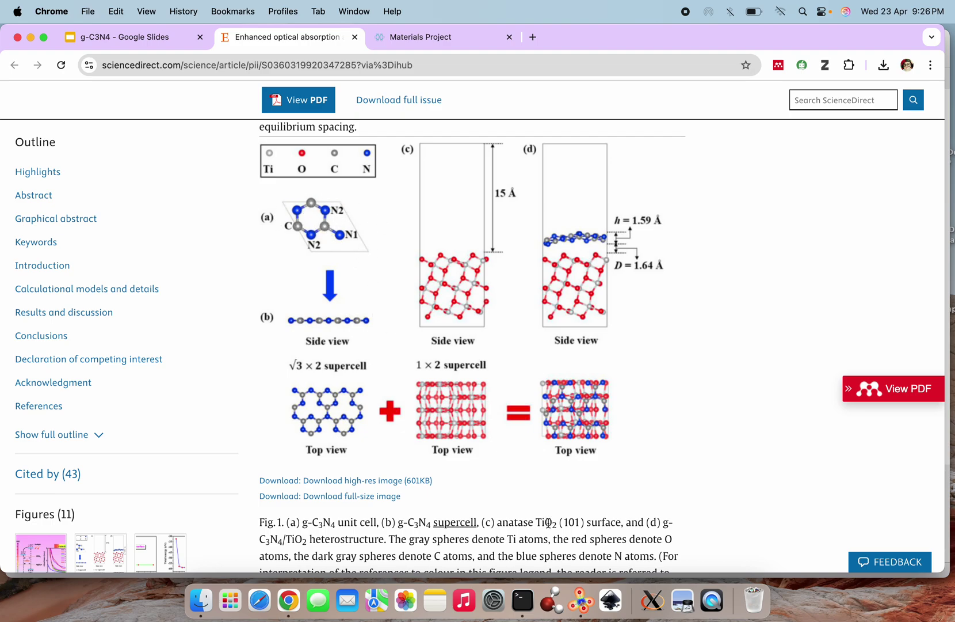
pyautogui.click(582, 601)
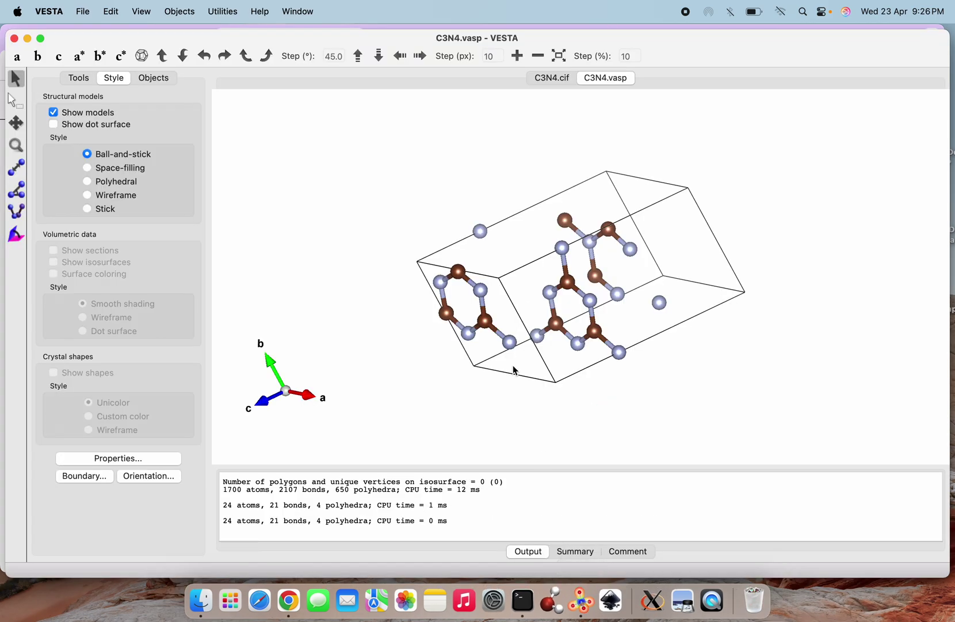
pyautogui.moveTo(514, 369); pyautogui.dragTo(525, 373)
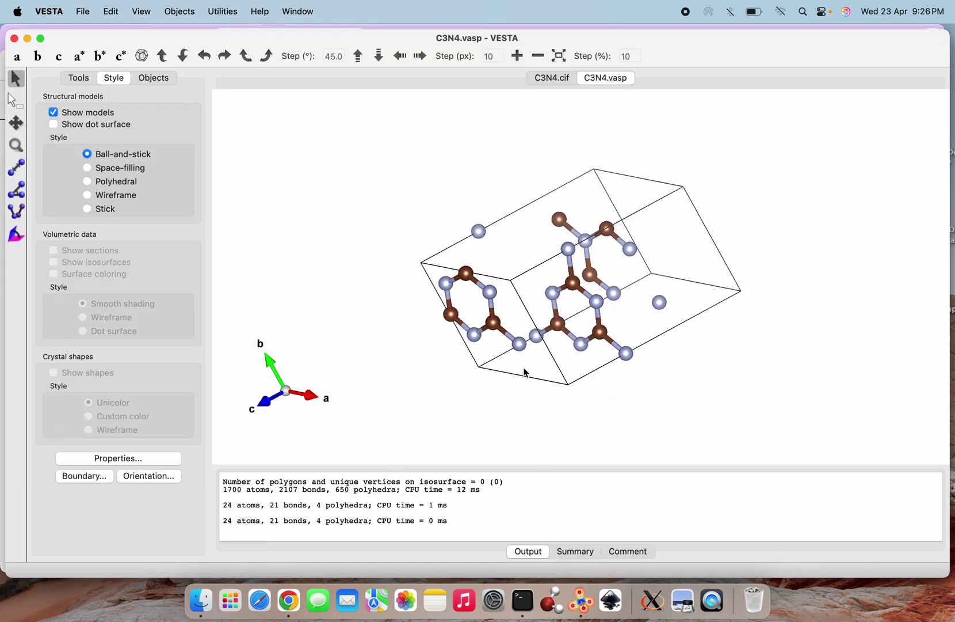
pyautogui.moveTo(40, 38)
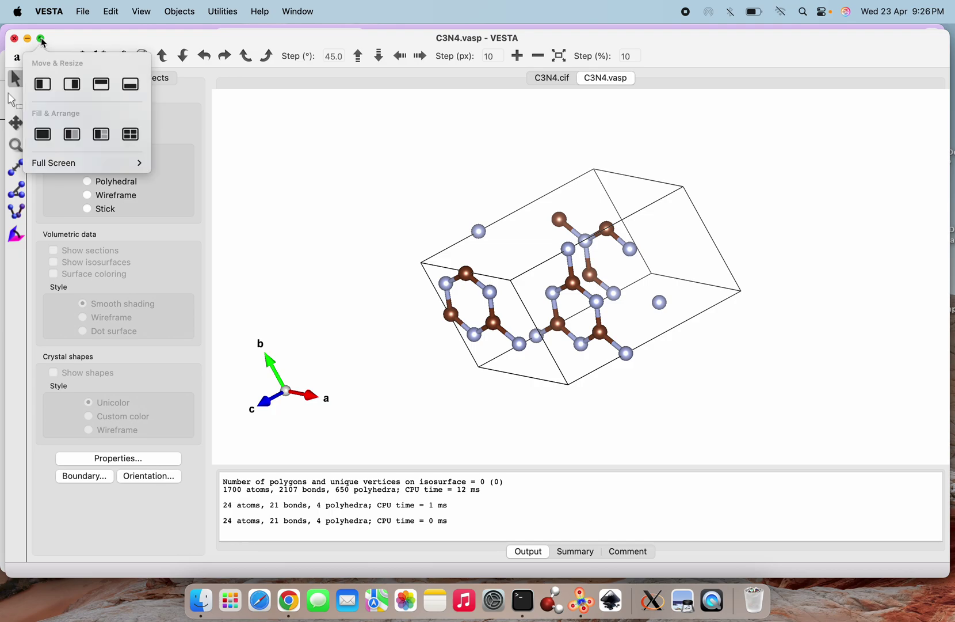
pyautogui.click(39, 87)
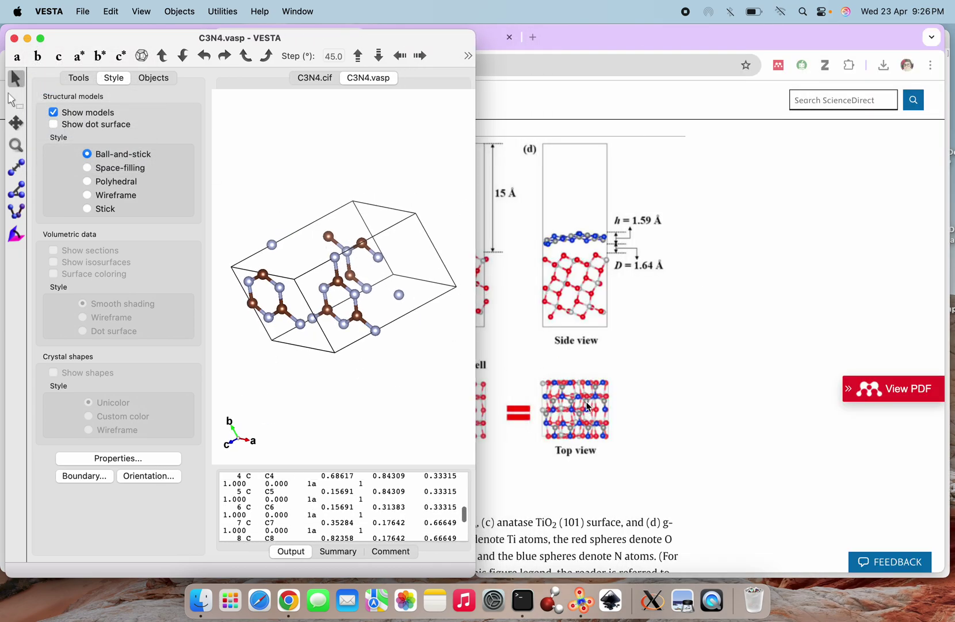
pyautogui.click(511, 600)
# Run 'vi C3N4.vasp' to view the POSCAR with 9 C and 12 N positions
pyautogui.write('vi C3N4.')
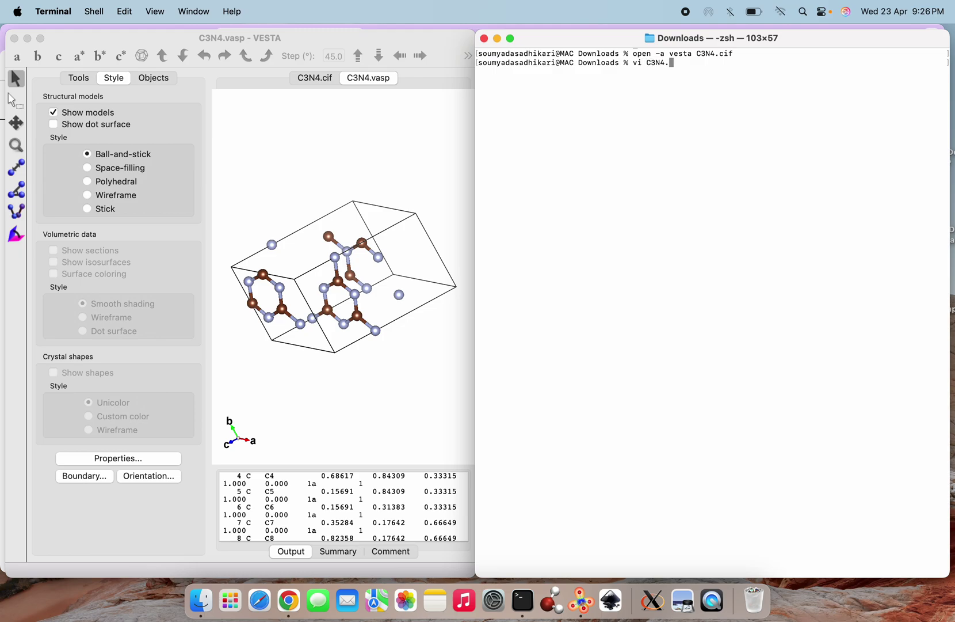
pyautogui.write('vasp')
pyautogui.press('Return')
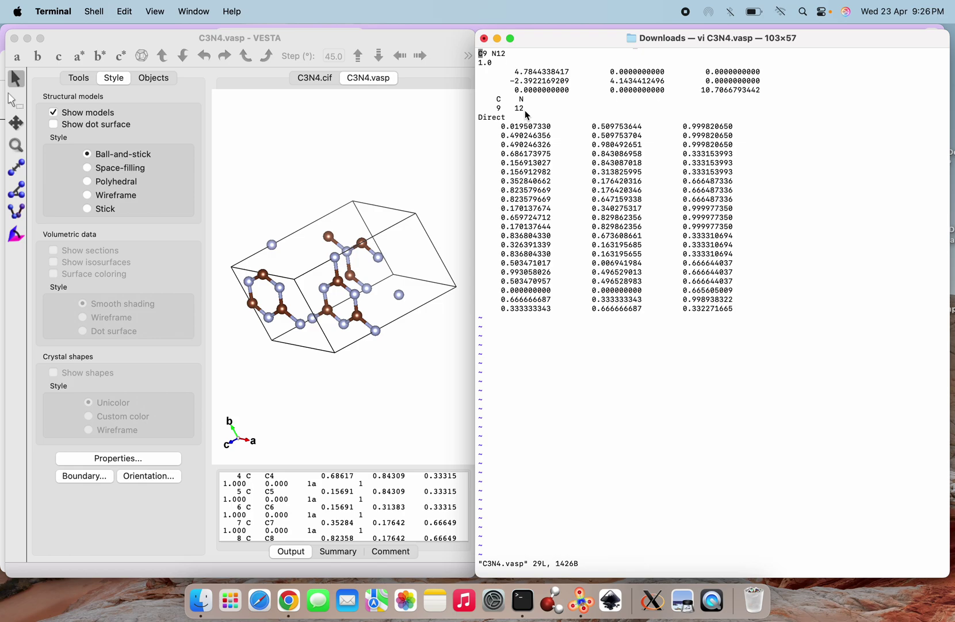
# Measure C3–C1 as 2.25222 Å and read C2 at 0.49025, 0.50975, 0.99982
pyautogui.moveTo(305, 318); pyautogui.dragTo(314, 295)
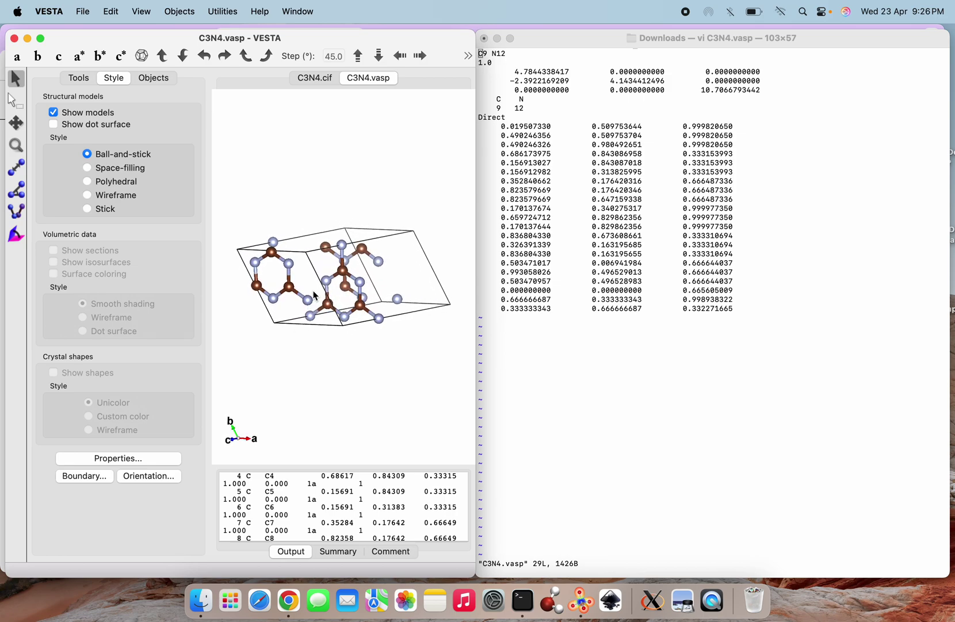
pyautogui.click(18, 167)
pyautogui.click(272, 250)
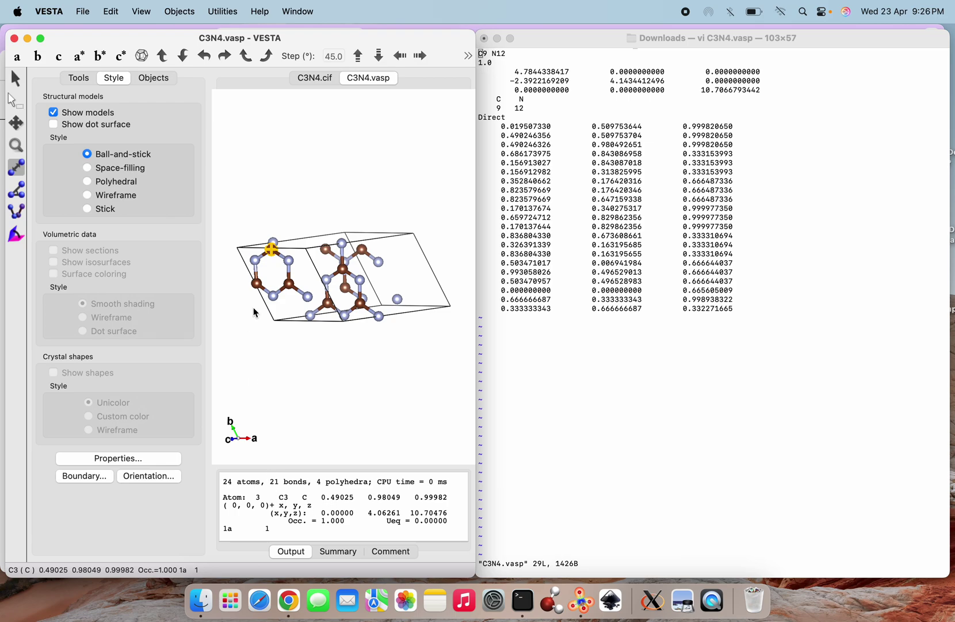
pyautogui.click(256, 283)
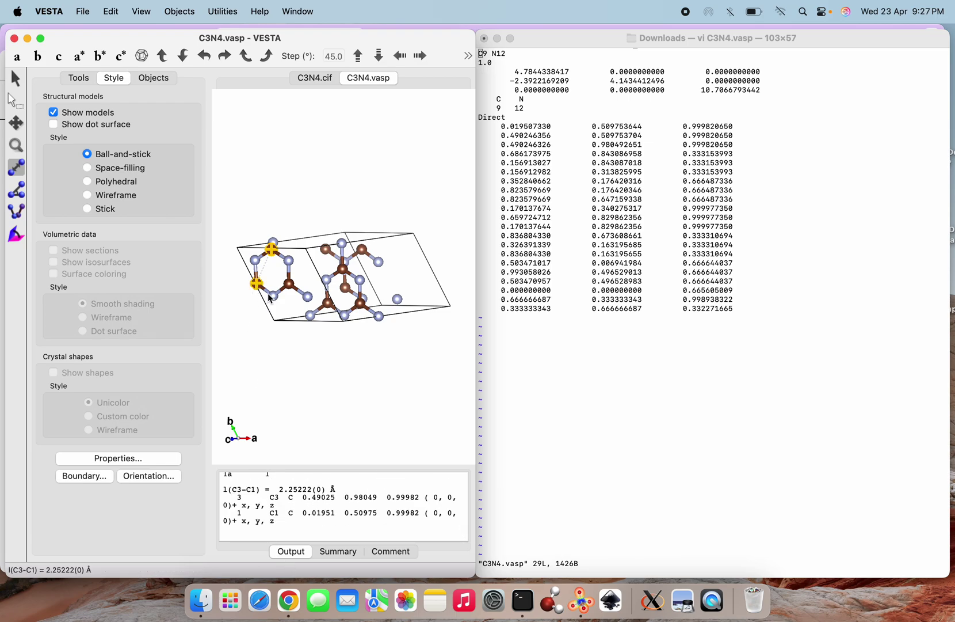
pyautogui.click(290, 285)
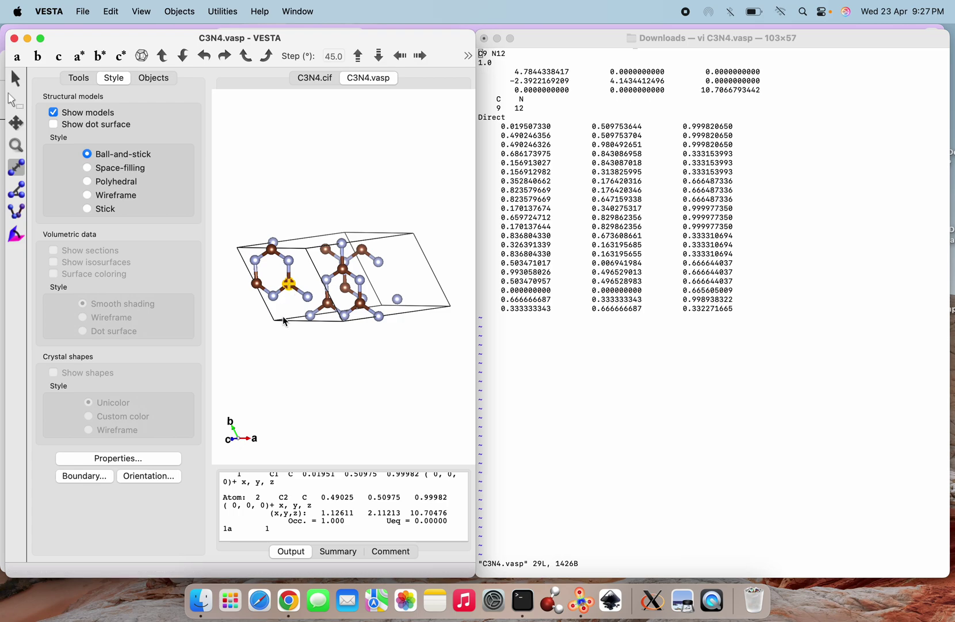
pyautogui.click(17, 81)
pyautogui.moveTo(290, 292); pyautogui.dragTo(279, 315)
pyautogui.click(677, 353)
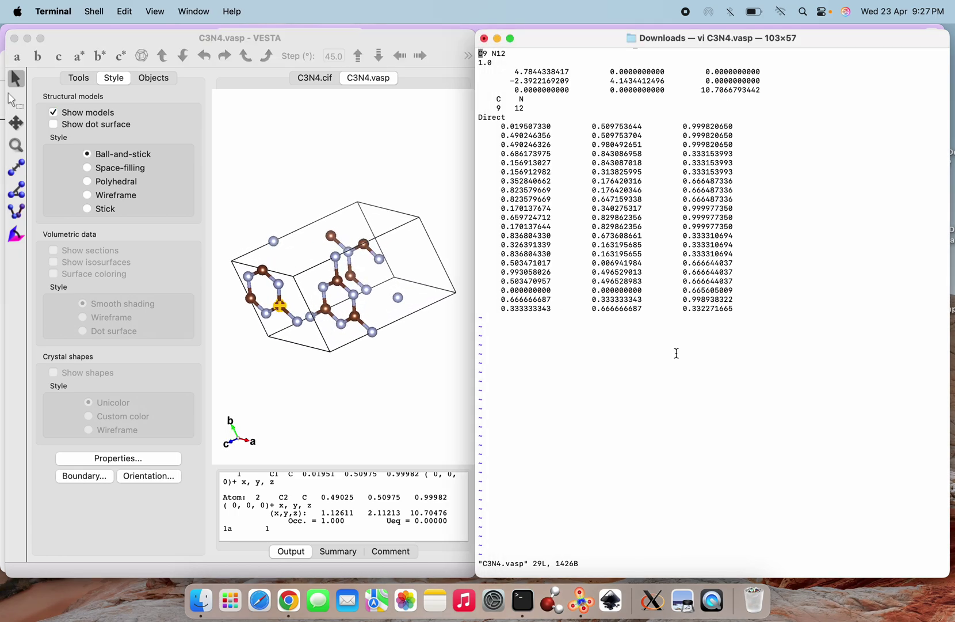
# In vi, enter insert mode and move to the end of the carbon coordinate block
pyautogui.press('Down')
pyautogui.press('Down')
pyautogui.press('Down')
pyautogui.press('Down')
pyautogui.press('Down')
pyautogui.press('Down')
pyautogui.press('Down')
pyautogui.press('Down')
pyautogui.press('Down')
pyautogui.press('Down')
pyautogui.press('Right')
pyautogui.press('Right')
pyautogui.press('Right')
pyautogui.press('Right')
pyautogui.press('Right')
pyautogui.press('Right')
pyautogui.press('Right')
pyautogui.press('Right')
pyautogui.press('Right')
pyautogui.press('Right')
pyautogui.press('Right')
pyautogui.press('Right')
pyautogui.press('Right')
pyautogui.press('Right')
pyautogui.press('Right')
pyautogui.press('Right')
pyautogui.press('Right')
pyautogui.press('Right')
pyautogui.press('Right')
pyautogui.press('Right')
pyautogui.press('Right')
pyautogui.press('Right')
pyautogui.press('Right')
pyautogui.press('Right')
pyautogui.press('Right')
pyautogui.press('Right')
pyautogui.press('Right')
pyautogui.press('Right')
pyautogui.press('Right')
pyautogui.press('Right')
pyautogui.press('Right')
pyautogui.press('Right')
pyautogui.press('Right')
pyautogui.press('Right')
pyautogui.press('Right')
pyautogui.press('Right')
pyautogui.press('Right')
pyautogui.press('Right')
pyautogui.press('Right')
pyautogui.press('Right')
pyautogui.press('Right')
pyautogui.press('Right')
pyautogui.press('Right')
pyautogui.press('Right')
pyautogui.press('Right')
pyautogui.press('Right')
pyautogui.press('Right')
pyautogui.press('Right')
pyautogui.press('Right')
pyautogui.press('i')
pyautogui.press('Right')
pyautogui.press('Down')
pyautogui.press('Down')
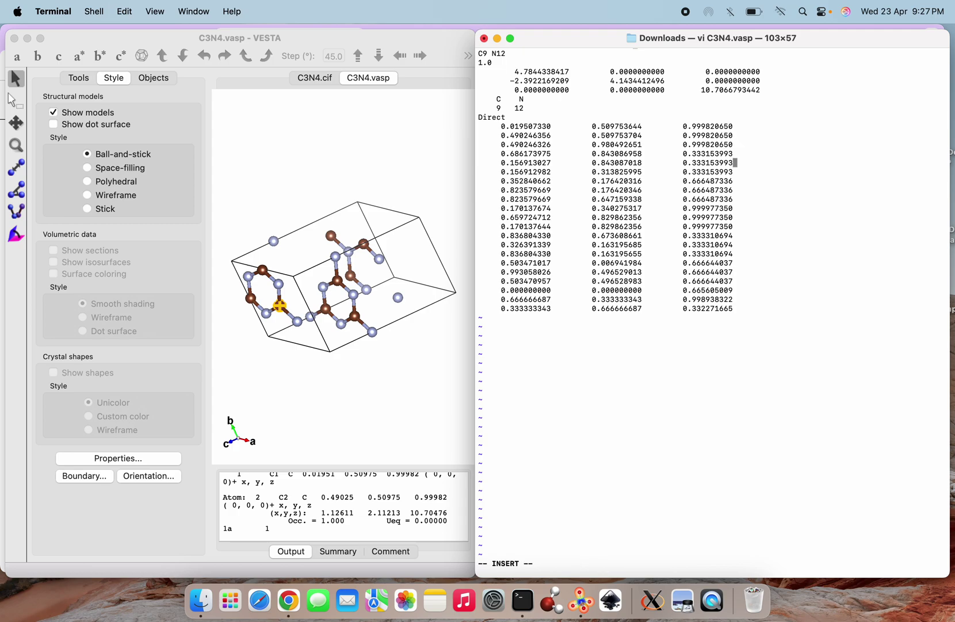
pyautogui.press('Down')
pyautogui.press('Down')
pyautogui.press('Down')
pyautogui.press('Down')
# Backspace away the coordinate lines of carbon atoms 4 to 9, leaving a blank line
pyautogui.press('BackSpace')
pyautogui.press('BackSpace')
pyautogui.press('BackSpace')
pyautogui.press('BackSpace')
pyautogui.press('BackSpace')
pyautogui.press('BackSpace')
pyautogui.press('BackSpace')
pyautogui.press('BackSpace')
pyautogui.press('BackSpace')
pyautogui.press('BackSpace')
pyautogui.press('BackSpace')
pyautogui.press('BackSpace')
pyautogui.press('BackSpace')
pyautogui.press('BackSpace')
pyautogui.press('BackSpace')
pyautogui.press('BackSpace')
pyautogui.press('BackSpace')
pyautogui.press('BackSpace')
pyautogui.press('BackSpace')
pyautogui.press('BackSpace')
pyautogui.press('BackSpace')
pyautogui.press('BackSpace')
pyautogui.press('BackSpace')
pyautogui.press('BackSpace')
pyautogui.press('BackSpace')
pyautogui.press('BackSpace')
pyautogui.press('BackSpace')
pyautogui.press('BackSpace')
pyautogui.press('BackSpace')
pyautogui.press('BackSpace')
pyautogui.press('BackSpace')
pyautogui.press('BackSpace')
pyautogui.press('BackSpace')
pyautogui.press('BackSpace')
pyautogui.press('BackSpace')
pyautogui.press('BackSpace')
pyautogui.press('BackSpace')
pyautogui.press('BackSpace')
pyautogui.press('BackSpace')
pyautogui.press('BackSpace')
pyautogui.press('BackSpace')
pyautogui.press('BackSpace')
pyautogui.press('BackSpace')
pyautogui.press('BackSpace')
pyautogui.press('BackSpace')
pyautogui.press('BackSpace')
pyautogui.press('BackSpace')
pyautogui.press('BackSpace')
pyautogui.press('BackSpace')
pyautogui.press('BackSpace')
pyautogui.press('BackSpace')
pyautogui.press('BackSpace')
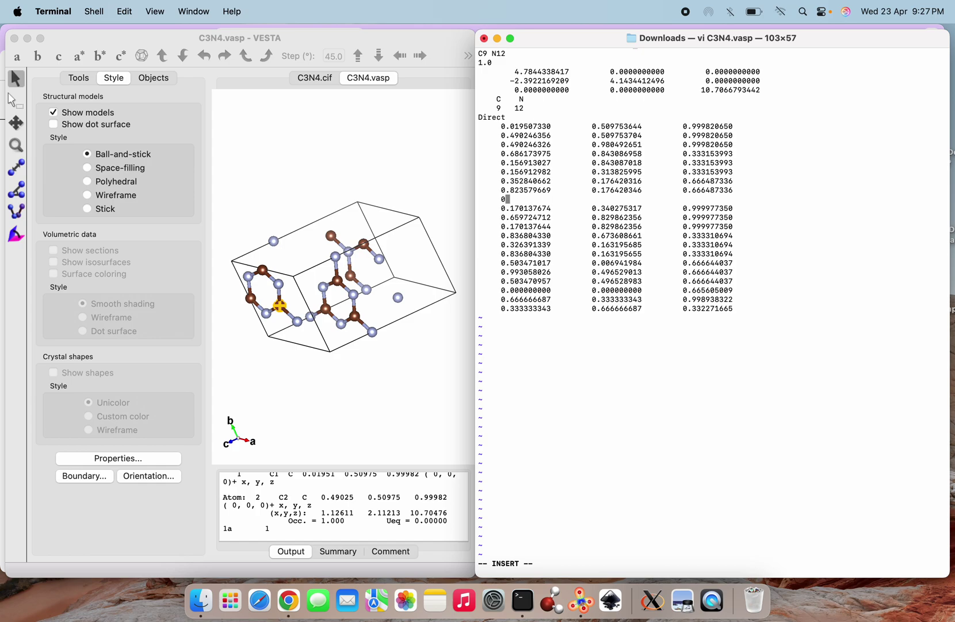
pyautogui.press('BackSpace')
pyautogui.press('BackSpace')
pyautogui.press('BackSpace')
pyautogui.press('BackSpace')
pyautogui.press('BackSpace')
pyautogui.press('BackSpace')
pyautogui.press('BackSpace')
pyautogui.press('BackSpace')
pyautogui.press('BackSpace')
pyautogui.press('BackSpace')
pyautogui.press('BackSpace')
pyautogui.press('BackSpace')
pyautogui.press('BackSpace')
pyautogui.press('BackSpace')
pyautogui.press('BackSpace')
pyautogui.press('BackSpace')
pyautogui.press('BackSpace')
pyautogui.press('BackSpace')
pyautogui.press('BackSpace')
pyautogui.press('BackSpace')
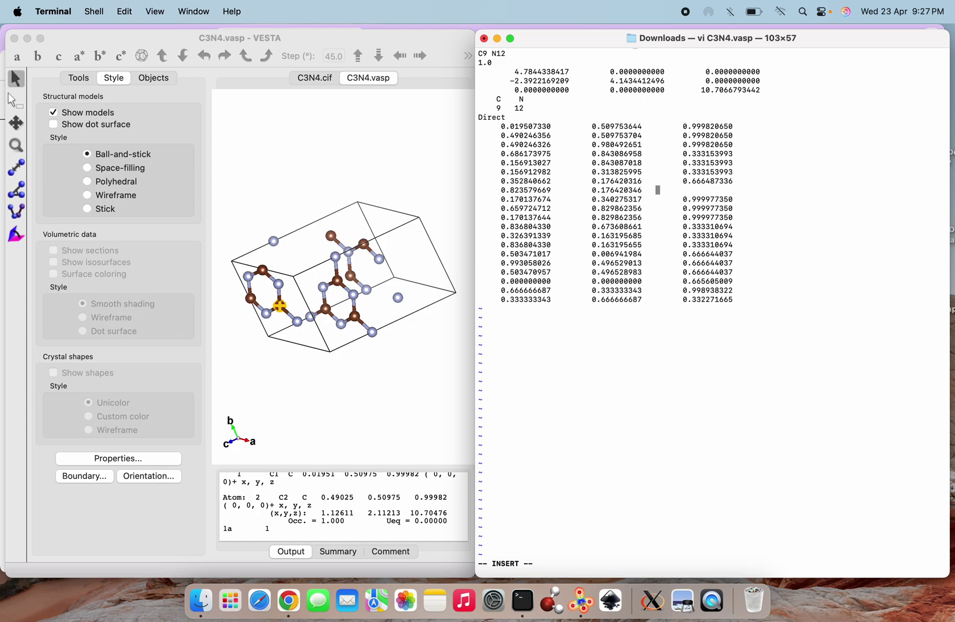
pyautogui.press('BackSpace')
pyautogui.press('BackSpace')
pyautogui.press('BackSpace')
pyautogui.press('BackSpace')
pyautogui.press('BackSpace')
pyautogui.press('BackSpace')
pyautogui.press('BackSpace')
pyautogui.press('BackSpace')
pyautogui.press('BackSpace')
pyautogui.press('BackSpace')
pyautogui.press('BackSpace')
pyautogui.press('BackSpace')
pyautogui.press('BackSpace')
pyautogui.press('BackSpace')
pyautogui.press('BackSpace')
pyautogui.press('BackSpace')
pyautogui.press('BackSpace')
pyautogui.press('BackSpace')
pyautogui.press('BackSpace')
pyautogui.press('BackSpace')
pyautogui.press('BackSpace')
pyautogui.press('BackSpace')
pyautogui.press('BackSpace')
pyautogui.press('BackSpace')
pyautogui.press('BackSpace')
pyautogui.press('BackSpace')
pyautogui.press('BackSpace')
pyautogui.press('BackSpace')
pyautogui.press('BackSpace')
pyautogui.press('BackSpace')
pyautogui.press('BackSpace')
pyautogui.press('BackSpace')
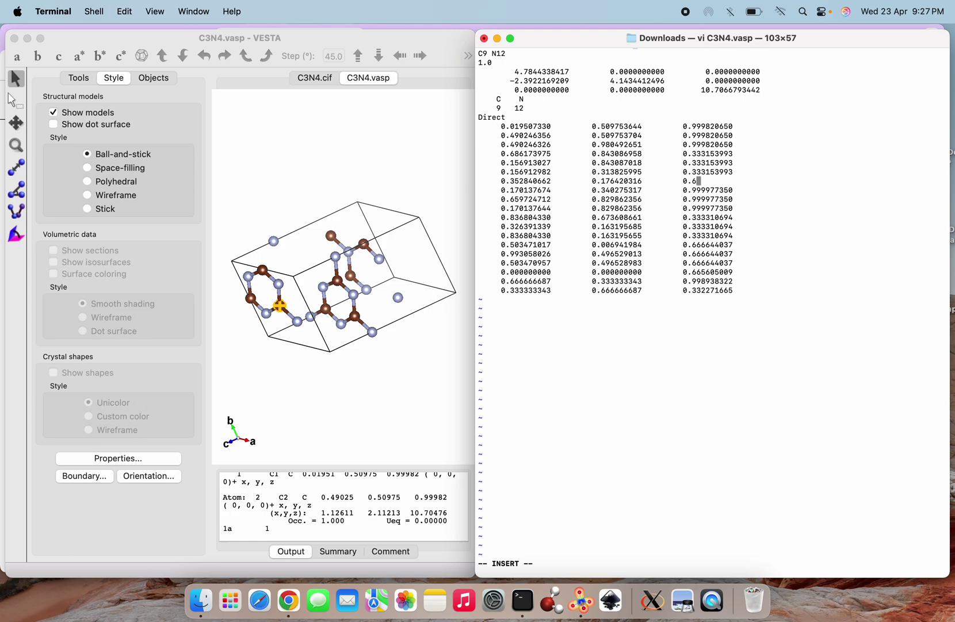
pyautogui.press('BackSpace')
pyautogui.press('BackSpace')
pyautogui.press('BackSpace')
pyautogui.press('BackSpace')
pyautogui.press('BackSpace')
pyautogui.press('BackSpace')
pyautogui.press('BackSpace')
pyautogui.press('BackSpace')
pyautogui.press('BackSpace')
pyautogui.press('BackSpace')
pyautogui.press('BackSpace')
pyautogui.press('BackSpace')
pyautogui.press('BackSpace')
pyautogui.press('BackSpace')
pyautogui.press('BackSpace')
pyautogui.press('BackSpace')
pyautogui.press('BackSpace')
pyautogui.press('BackSpace')
pyautogui.press('BackSpace')
pyautogui.press('BackSpace')
pyautogui.press('BackSpace')
pyautogui.press('BackSpace')
pyautogui.press('BackSpace')
pyautogui.press('BackSpace')
pyautogui.press('BackSpace')
pyautogui.press('BackSpace')
pyautogui.press('BackSpace')
pyautogui.press('BackSpace')
pyautogui.press('BackSpace')
pyautogui.press('BackSpace')
pyautogui.press('BackSpace')
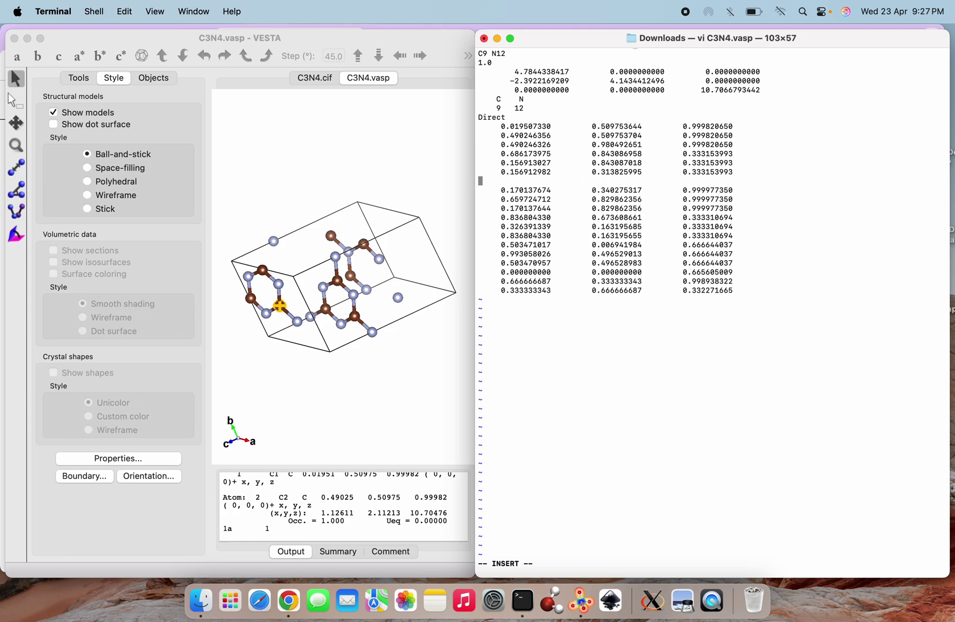
pyautogui.press('BackSpace')
pyautogui.press('BackSpace')
pyautogui.press('BackSpace')
pyautogui.press('BackSpace')
pyautogui.press('BackSpace')
pyautogui.press('BackSpace')
pyautogui.press('BackSpace')
pyautogui.press('BackSpace')
pyautogui.press('BackSpace')
pyautogui.press('BackSpace')
pyautogui.press('BackSpace')
pyautogui.press('BackSpace')
pyautogui.press('BackSpace')
pyautogui.press('BackSpace')
pyautogui.press('BackSpace')
pyautogui.press('BackSpace')
pyautogui.press('BackSpace')
pyautogui.press('BackSpace')
pyautogui.press('BackSpace')
pyautogui.press('BackSpace')
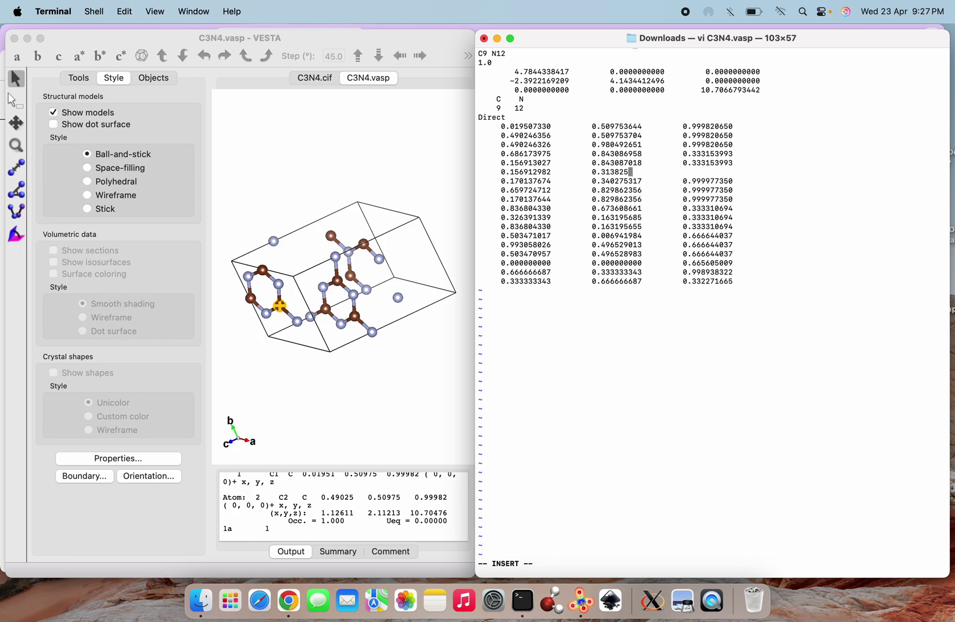
pyautogui.press('BackSpace')
pyautogui.press('BackSpace')
pyautogui.press('BackSpace')
pyautogui.press('BackSpace')
pyautogui.press('BackSpace')
pyautogui.press('BackSpace')
pyautogui.press('BackSpace')
pyautogui.press('BackSpace')
pyautogui.press('BackSpace')
pyautogui.press('BackSpace')
pyautogui.press('BackSpace')
pyautogui.press('BackSpace')
pyautogui.press('BackSpace')
pyautogui.press('BackSpace')
pyautogui.press('BackSpace')
pyautogui.press('BackSpace')
pyautogui.press('BackSpace')
pyautogui.press('BackSpace')
pyautogui.press('BackSpace')
pyautogui.press('BackSpace')
pyautogui.press('BackSpace')
pyautogui.press('BackSpace')
pyautogui.press('BackSpace')
pyautogui.press('BackSpace')
pyautogui.press('BackSpace')
pyautogui.press('BackSpace')
pyautogui.press('BackSpace')
pyautogui.press('BackSpace')
pyautogui.press('BackSpace')
pyautogui.press('BackSpace')
pyautogui.press('BackSpace')
pyautogui.press('BackSpace')
pyautogui.press('BackSpace')
pyautogui.press('BackSpace')
pyautogui.press('BackSpace')
pyautogui.press('BackSpace')
pyautogui.press('BackSpace')
pyautogui.press('BackSpace')
pyautogui.press('BackSpace')
pyautogui.press('BackSpace')
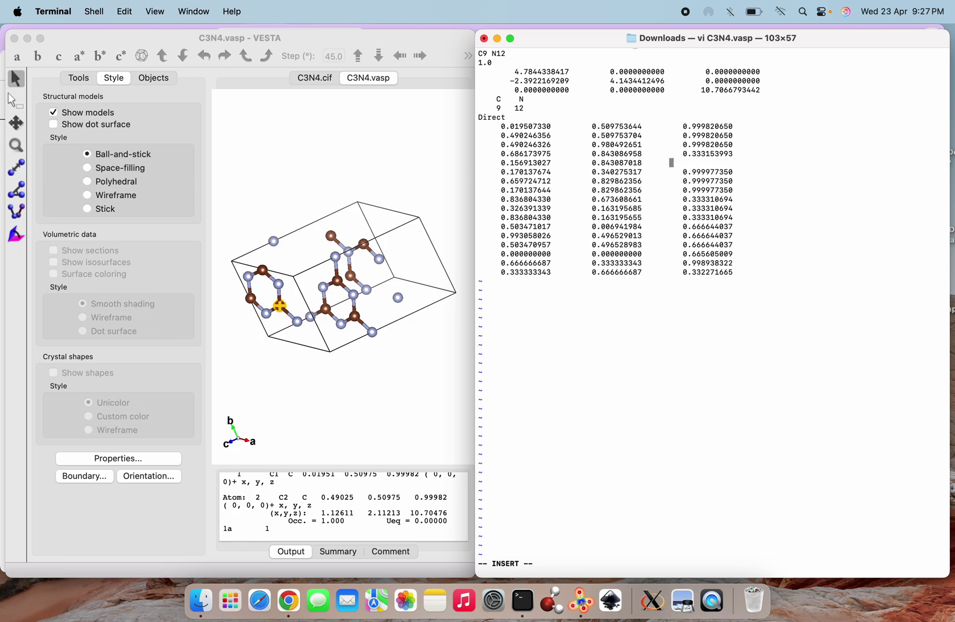
pyautogui.press('BackSpace')
pyautogui.press('BackSpace')
pyautogui.press('BackSpace')
pyautogui.press('BackSpace')
pyautogui.press('BackSpace')
pyautogui.press('BackSpace')
pyautogui.press('BackSpace')
pyautogui.press('BackSpace')
pyautogui.press('BackSpace')
pyautogui.press('BackSpace')
pyautogui.press('BackSpace')
pyautogui.press('BackSpace')
pyautogui.press('BackSpace')
pyautogui.press('BackSpace')
pyautogui.press('BackSpace')
pyautogui.press('BackSpace')
pyautogui.press('BackSpace')
pyautogui.press('BackSpace')
pyautogui.press('BackSpace')
pyautogui.press('BackSpace')
pyautogui.press('BackSpace')
pyautogui.press('BackSpace')
pyautogui.press('BackSpace')
pyautogui.press('BackSpace')
pyautogui.press('BackSpace')
pyautogui.press('BackSpace')
pyautogui.press('BackSpace')
pyautogui.press('BackSpace')
pyautogui.press('BackSpace')
pyautogui.press('BackSpace')
pyautogui.press('BackSpace')
pyautogui.press('BackSpace')
pyautogui.press('BackSpace')
pyautogui.press('BackSpace')
pyautogui.press('BackSpace')
pyautogui.press('BackSpace')
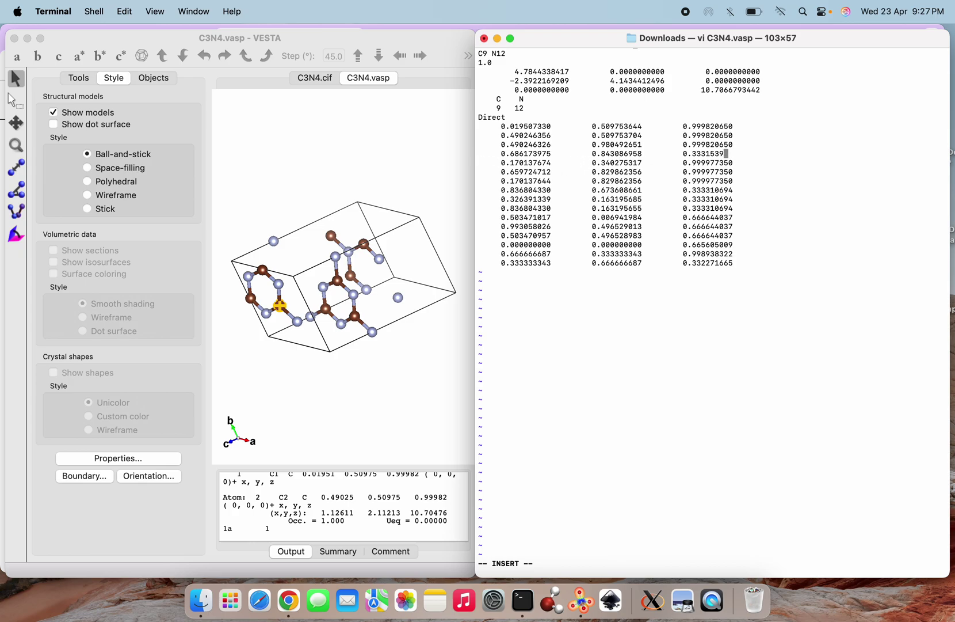
pyautogui.press('BackSpace')
pyautogui.press('BackSpace')
pyautogui.press('BackSpace')
pyautogui.press('BackSpace')
pyautogui.press('BackSpace')
pyautogui.press('BackSpace')
pyautogui.press('BackSpace')
pyautogui.press('BackSpace')
pyautogui.press('BackSpace')
pyautogui.press('BackSpace')
pyautogui.press('BackSpace')
pyautogui.press('BackSpace')
pyautogui.press('BackSpace')
pyautogui.press('BackSpace')
pyautogui.press('BackSpace')
pyautogui.press('BackSpace')
pyautogui.press('BackSpace')
pyautogui.press('BackSpace')
pyautogui.press('BackSpace')
pyautogui.press('BackSpace')
pyautogui.press('BackSpace')
pyautogui.press('BackSpace')
pyautogui.press('BackSpace')
pyautogui.press('BackSpace')
pyautogui.press('BackSpace')
pyautogui.press('BackSpace')
pyautogui.press('BackSpace')
pyautogui.press('BackSpace')
pyautogui.press('BackSpace')
pyautogui.press('BackSpace')
pyautogui.press('BackSpace')
pyautogui.press('BackSpace')
pyautogui.press('BackSpace')
pyautogui.press('BackSpace')
pyautogui.press('BackSpace')
pyautogui.press('BackSpace')
pyautogui.press('BackSpace')
pyautogui.press('BackSpace')
pyautogui.press('BackSpace')
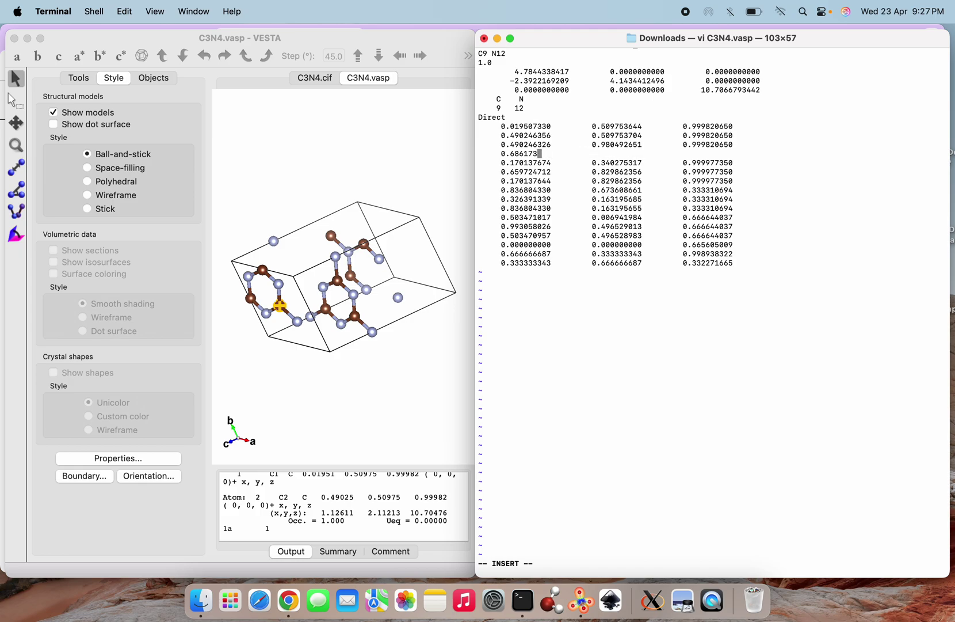
pyautogui.press('BackSpace')
pyautogui.press('BackSpace')
pyautogui.press('BackSpace')
# Measure nitrogen distances N3–N2 (2.34240 Å) and N1–N11 (2.39242 Å) in VESTA
pyautogui.click(249, 283)
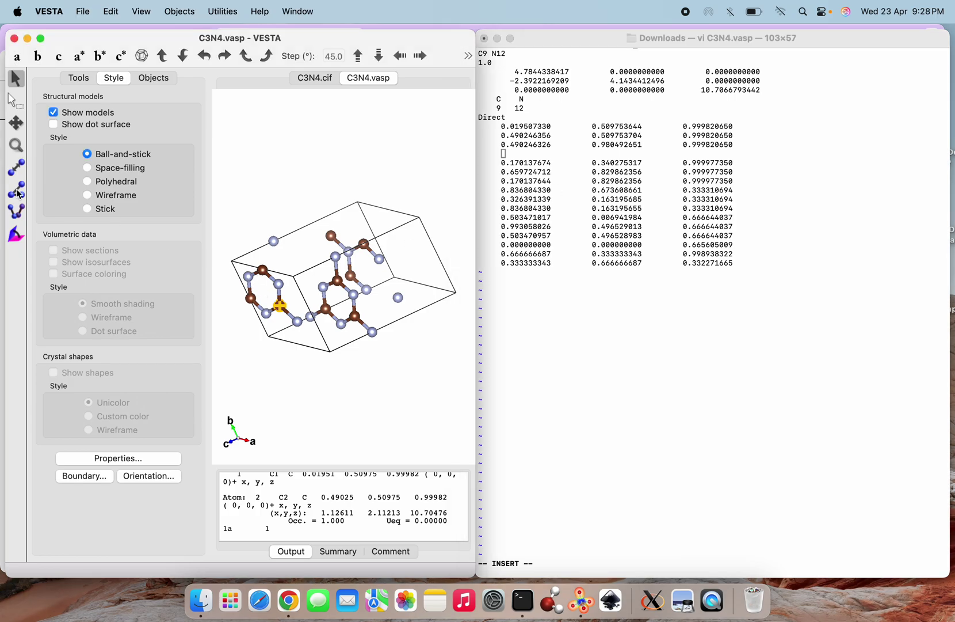
pyautogui.click(21, 166)
pyautogui.click(252, 279)
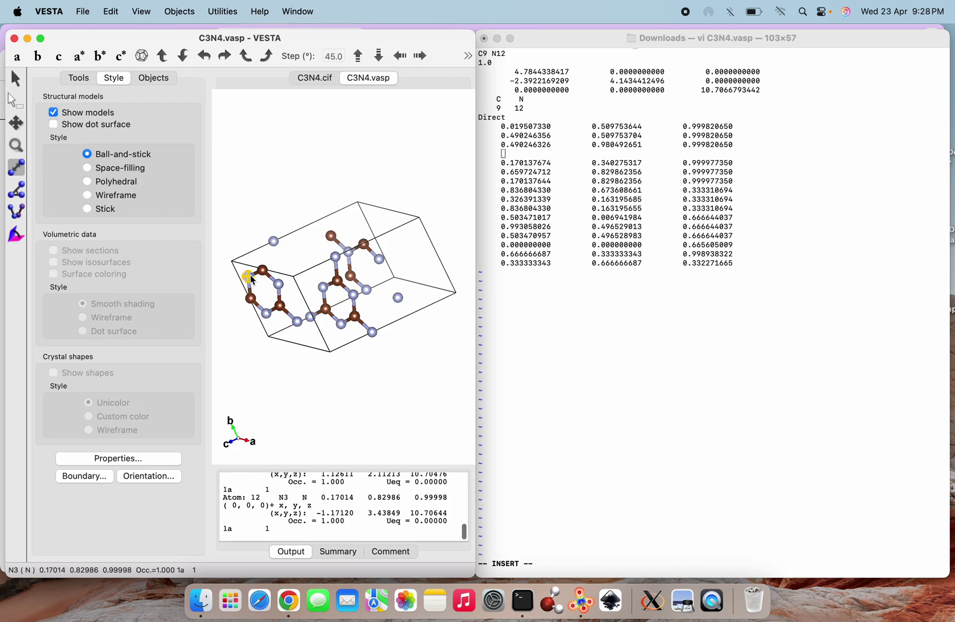
pyautogui.click(279, 285)
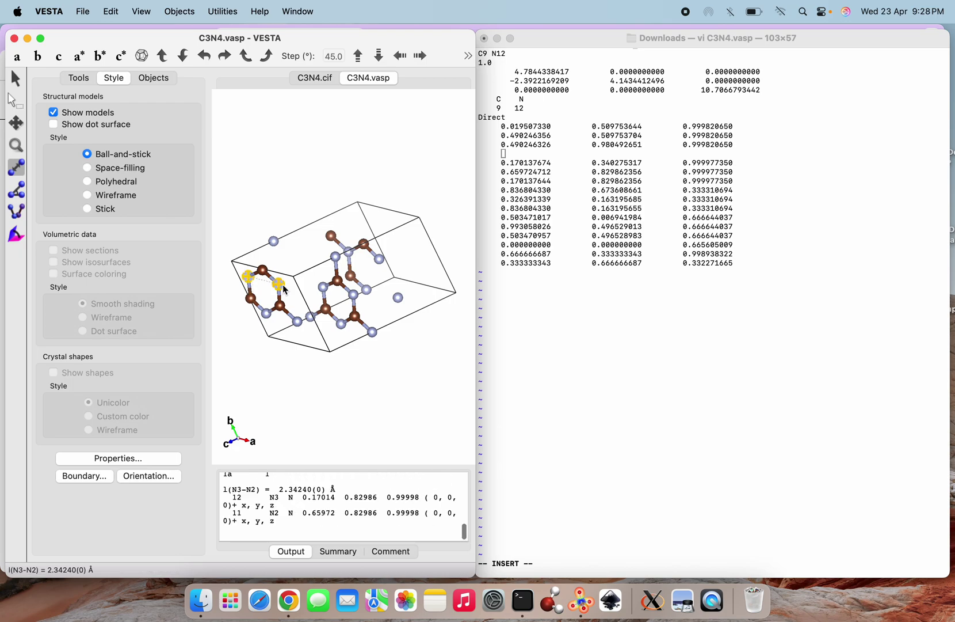
pyautogui.click(266, 315)
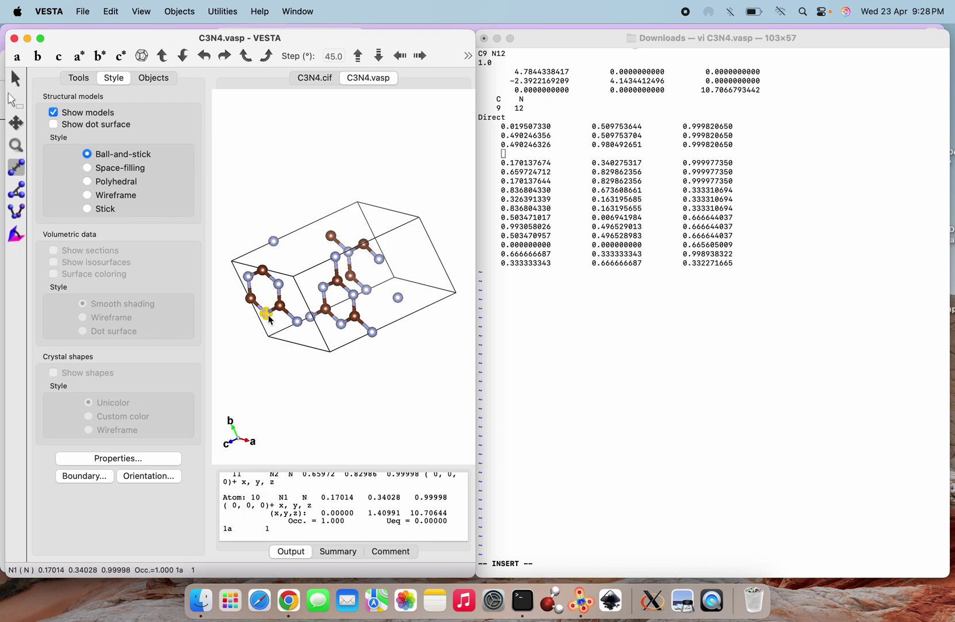
pyautogui.click(297, 322)
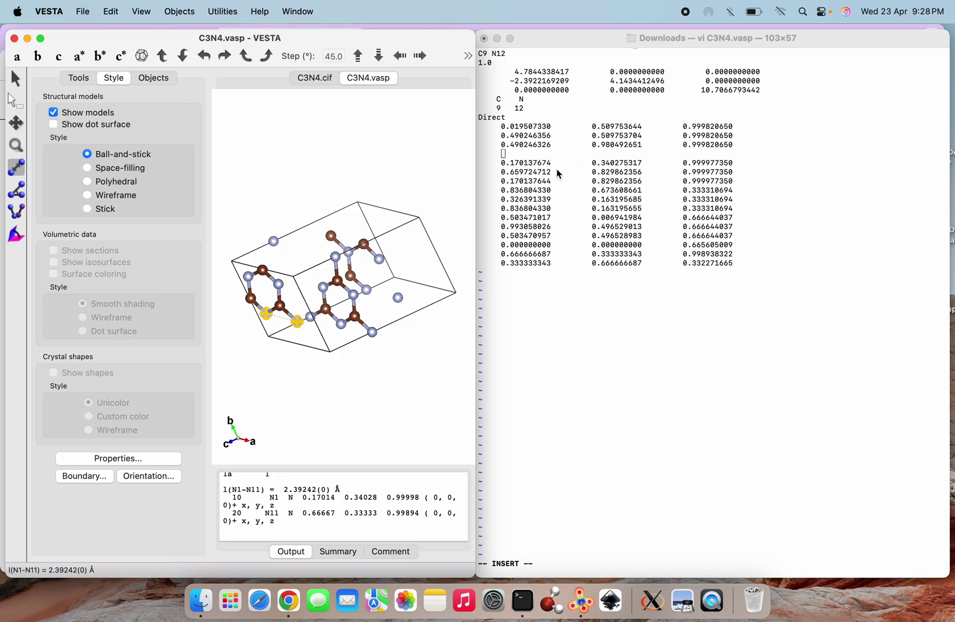
pyautogui.press('Down')
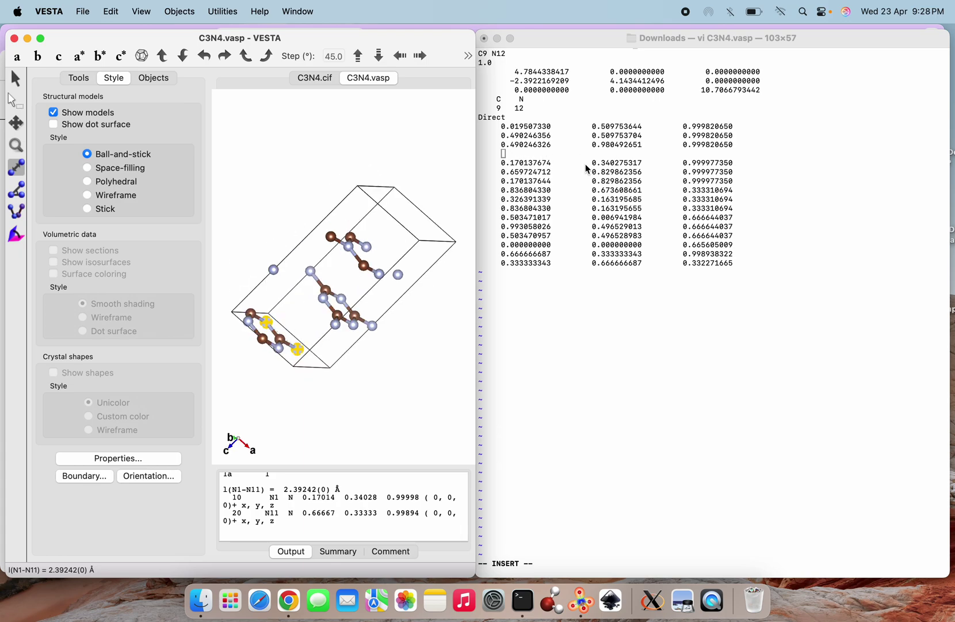
pyautogui.click(585, 165)
pyautogui.press('Down')
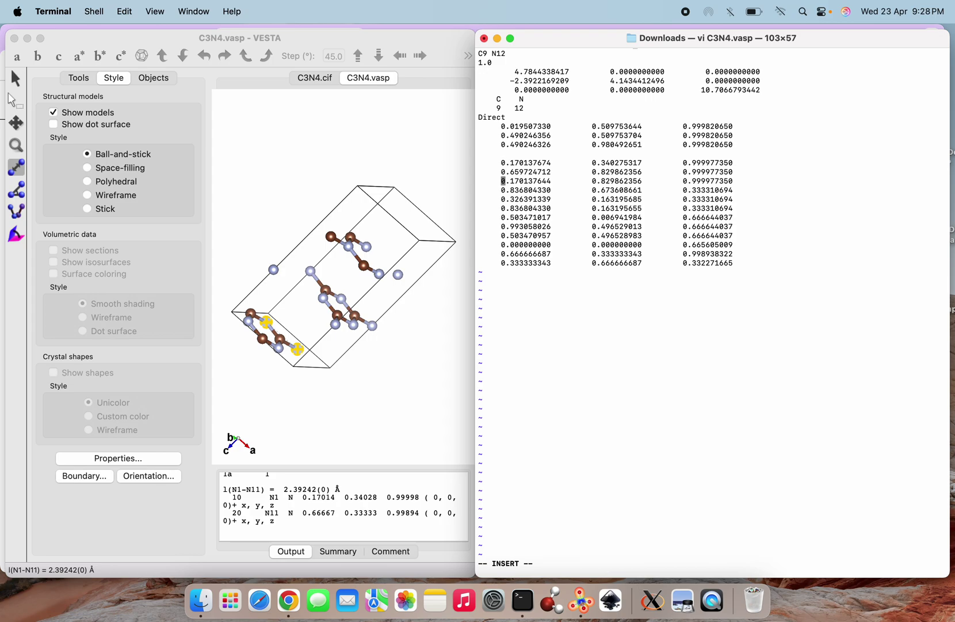
# Delete the surplus atom coordinate lines in C3N4.vasp, leaving seven atom positions
pyautogui.press('Right')
pyautogui.press('Right')
pyautogui.press('Right')
pyautogui.press('Right')
pyautogui.press('Right')
pyautogui.press('Right')
pyautogui.press('Right')
pyautogui.press('Right')
pyautogui.press('Right')
pyautogui.press('Right')
pyautogui.press('Right')
pyautogui.press('Right')
pyautogui.press('Right')
pyautogui.press('Right')
pyautogui.press('Right')
pyautogui.press('Right')
pyautogui.press('Right')
pyautogui.press('Down')
pyautogui.press('Down')
pyautogui.press('Down')
pyautogui.press('BackSpace')
pyautogui.press('BackSpace')
pyautogui.press('BackSpace')
pyautogui.press('BackSpace')
pyautogui.press('BackSpace')
pyautogui.press('BackSpace')
pyautogui.press('BackSpace')
pyautogui.press('BackSpace')
pyautogui.press('BackSpace')
pyautogui.press('BackSpace')
pyautogui.press('BackSpace')
pyautogui.press('BackSpace')
pyautogui.press('BackSpace')
pyautogui.press('BackSpace')
pyautogui.press('BackSpace')
pyautogui.press('BackSpace')
pyautogui.press('BackSpace')
pyautogui.press('BackSpace')
pyautogui.press('BackSpace')
pyautogui.press('BackSpace')
pyautogui.press('BackSpace')
pyautogui.press('BackSpace')
pyautogui.press('BackSpace')
pyautogui.press('BackSpace')
pyautogui.press('BackSpace')
pyautogui.press('BackSpace')
pyautogui.press('BackSpace')
pyautogui.press('BackSpace')
pyautogui.press('BackSpace')
pyautogui.press('BackSpace')
pyautogui.press('BackSpace')
pyautogui.press('BackSpace')
pyautogui.press('BackSpace')
pyautogui.press('BackSpace')
pyautogui.press('BackSpace')
pyautogui.press('BackSpace')
pyautogui.press('BackSpace')
pyautogui.press('BackSpace')
pyautogui.press('BackSpace')
pyautogui.press('BackSpace')
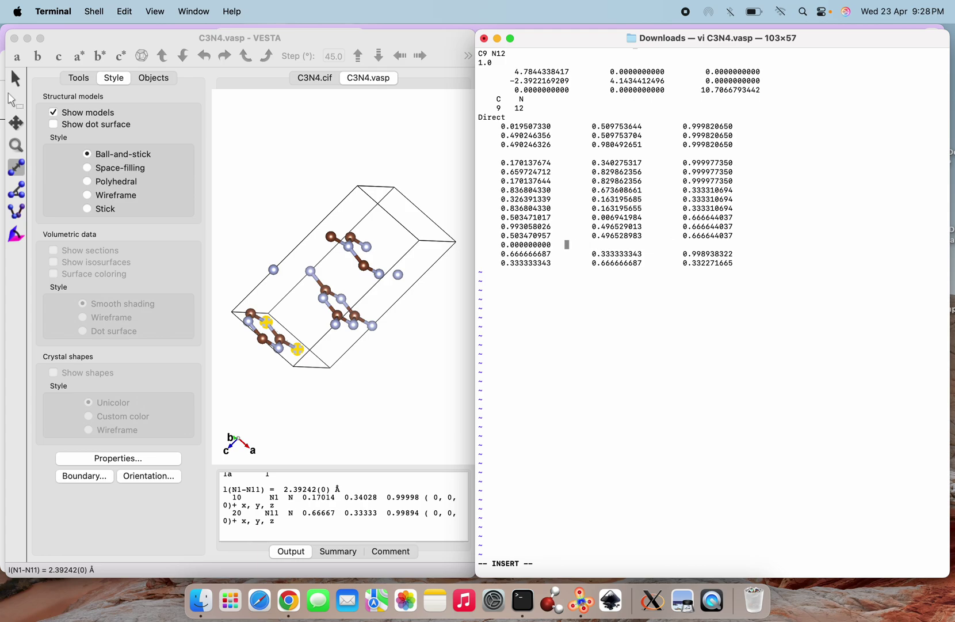
pyautogui.press('BackSpace')
pyautogui.press('BackSpace')
pyautogui.press('BackSpace')
pyautogui.press('BackSpace')
pyautogui.press('BackSpace')
pyautogui.press('BackSpace')
pyautogui.press('BackSpace')
pyautogui.press('BackSpace')
pyautogui.press('BackSpace')
pyautogui.press('BackSpace')
pyautogui.press('BackSpace')
pyautogui.press('BackSpace')
pyautogui.press('BackSpace')
pyautogui.press('BackSpace')
pyautogui.press('BackSpace')
pyautogui.press('BackSpace')
pyautogui.press('BackSpace')
pyautogui.press('BackSpace')
pyautogui.press('BackSpace')
pyautogui.press('BackSpace')
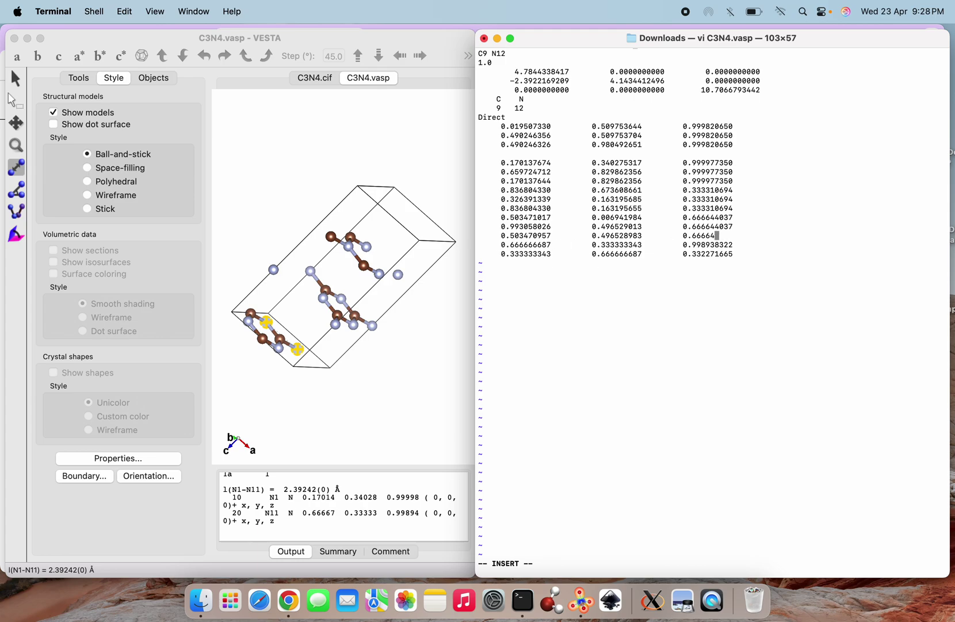
pyautogui.press('BackSpace')
pyautogui.press('BackSpace')
pyautogui.press('BackSpace')
pyautogui.press('BackSpace')
pyautogui.press('BackSpace')
pyautogui.press('BackSpace')
pyautogui.press('BackSpace')
pyautogui.press('BackSpace')
pyautogui.press('BackSpace')
pyautogui.press('BackSpace')
pyautogui.press('BackSpace')
pyautogui.press('BackSpace')
pyautogui.press('BackSpace')
pyautogui.press('BackSpace')
pyautogui.press('BackSpace')
pyautogui.press('BackSpace')
pyautogui.press('BackSpace')
pyautogui.press('BackSpace')
pyautogui.press('BackSpace')
pyautogui.press('BackSpace')
pyautogui.press('BackSpace')
pyautogui.press('BackSpace')
pyautogui.press('BackSpace')
pyautogui.press('BackSpace')
pyautogui.press('BackSpace')
pyautogui.press('BackSpace')
pyautogui.press('BackSpace')
pyautogui.press('BackSpace')
pyautogui.press('BackSpace')
pyautogui.press('BackSpace')
pyautogui.press('BackSpace')
pyautogui.press('BackSpace')
pyautogui.press('BackSpace')
pyautogui.press('BackSpace')
pyautogui.press('BackSpace')
pyautogui.press('BackSpace')
pyautogui.press('BackSpace')
pyautogui.press('BackSpace')
pyautogui.press('BackSpace')
pyautogui.press('BackSpace')
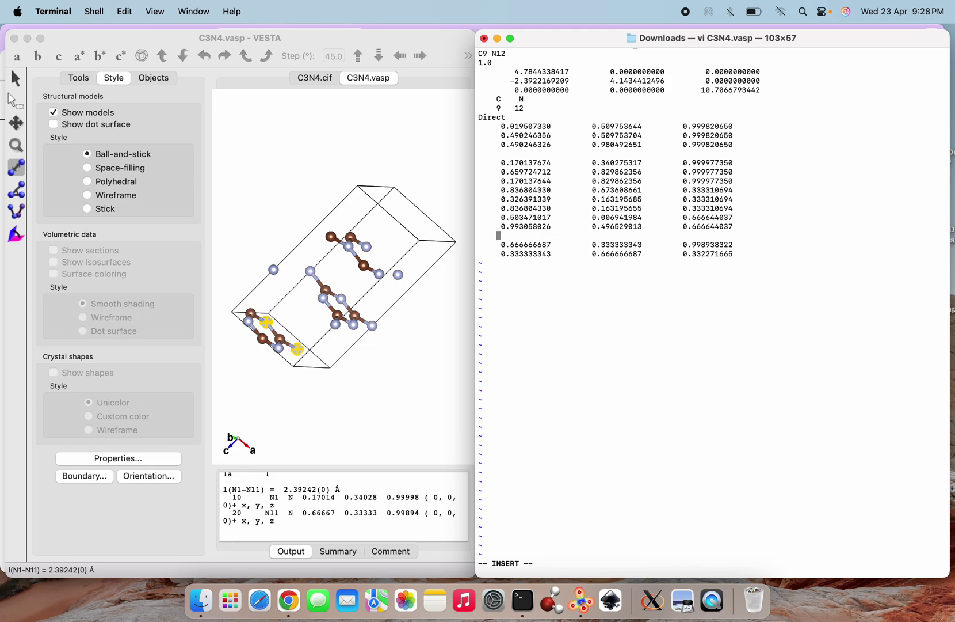
pyautogui.press('BackSpace')
pyautogui.press('BackSpace')
pyautogui.press('BackSpace')
pyautogui.press('BackSpace')
pyautogui.press('BackSpace')
pyautogui.press('BackSpace')
pyautogui.press('BackSpace')
pyautogui.press('BackSpace')
pyautogui.press('BackSpace')
pyautogui.press('BackSpace')
pyautogui.press('BackSpace')
pyautogui.press('BackSpace')
pyautogui.press('BackSpace')
pyautogui.press('BackSpace')
pyautogui.press('BackSpace')
pyautogui.press('BackSpace')
pyautogui.press('BackSpace')
pyautogui.press('BackSpace')
pyautogui.press('BackSpace')
pyautogui.press('BackSpace')
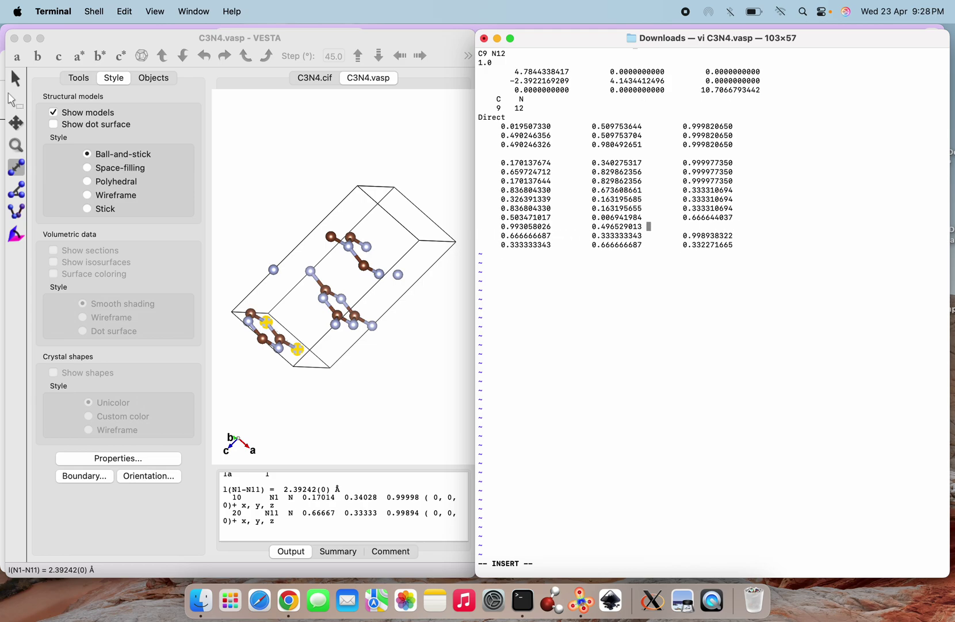
pyautogui.press('BackSpace')
pyautogui.press('BackSpace')
pyautogui.press('BackSpace')
pyautogui.press('BackSpace')
pyautogui.press('BackSpace')
pyautogui.press('BackSpace')
pyautogui.press('BackSpace')
pyautogui.press('BackSpace')
pyautogui.press('BackSpace')
pyautogui.press('BackSpace')
pyautogui.press('BackSpace')
pyautogui.press('BackSpace')
pyautogui.press('BackSpace')
pyautogui.press('BackSpace')
pyautogui.press('BackSpace')
pyautogui.press('BackSpace')
pyautogui.press('BackSpace')
pyautogui.press('BackSpace')
pyautogui.press('BackSpace')
pyautogui.press('BackSpace')
pyautogui.press('BackSpace')
pyautogui.press('BackSpace')
pyautogui.press('BackSpace')
pyautogui.press('BackSpace')
pyautogui.press('BackSpace')
pyautogui.press('BackSpace')
pyautogui.press('BackSpace')
pyautogui.press('BackSpace')
pyautogui.press('BackSpace')
pyautogui.press('BackSpace')
pyautogui.press('BackSpace')
pyautogui.press('BackSpace')
pyautogui.press('BackSpace')
pyautogui.press('BackSpace')
pyautogui.press('BackSpace')
pyautogui.press('BackSpace')
pyautogui.press('BackSpace')
pyautogui.press('BackSpace')
pyautogui.press('BackSpace')
pyautogui.press('BackSpace')
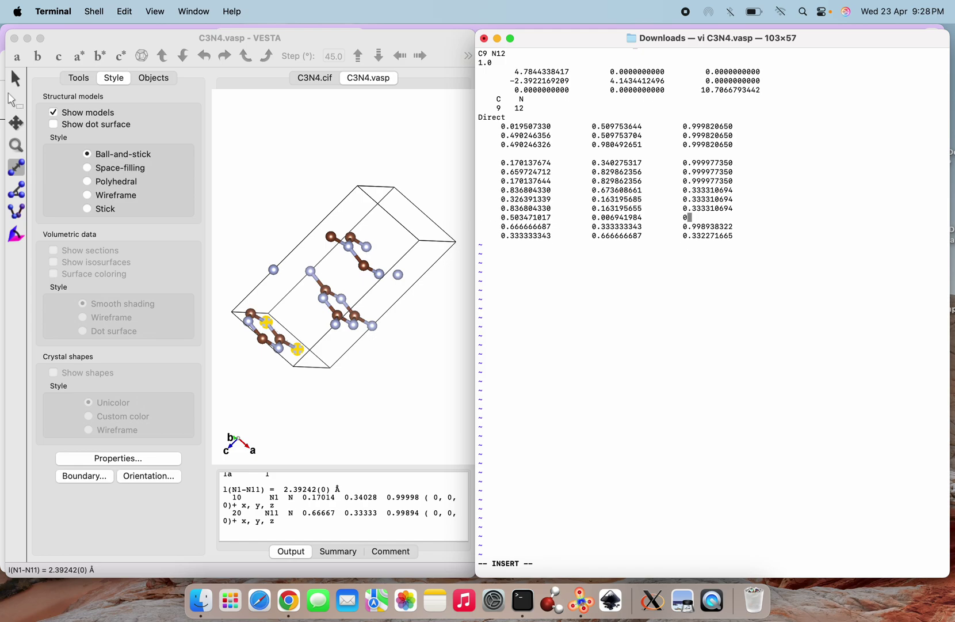
pyautogui.press('BackSpace')
pyautogui.press('BackSpace')
pyautogui.press('BackSpace')
pyautogui.press('BackSpace')
pyautogui.press('BackSpace')
pyautogui.press('BackSpace')
pyautogui.press('BackSpace')
pyautogui.press('BackSpace')
pyautogui.press('BackSpace')
pyautogui.press('BackSpace')
pyautogui.press('BackSpace')
pyautogui.press('BackSpace')
pyautogui.press('BackSpace')
pyautogui.press('BackSpace')
pyautogui.press('BackSpace')
pyautogui.press('BackSpace')
pyautogui.press('BackSpace')
pyautogui.press('BackSpace')
pyautogui.press('BackSpace')
pyautogui.press('BackSpace')
pyautogui.press('BackSpace')
pyautogui.press('BackSpace')
pyautogui.press('BackSpace')
pyautogui.press('BackSpace')
pyautogui.press('BackSpace')
pyautogui.press('BackSpace')
pyautogui.press('BackSpace')
pyautogui.press('BackSpace')
pyautogui.press('BackSpace')
pyautogui.press('BackSpace')
pyautogui.press('BackSpace')
pyautogui.press('BackSpace')
pyautogui.press('BackSpace')
pyautogui.press('BackSpace')
pyautogui.press('BackSpace')
pyautogui.press('BackSpace')
pyautogui.press('BackSpace')
pyautogui.press('BackSpace')
pyautogui.press('BackSpace')
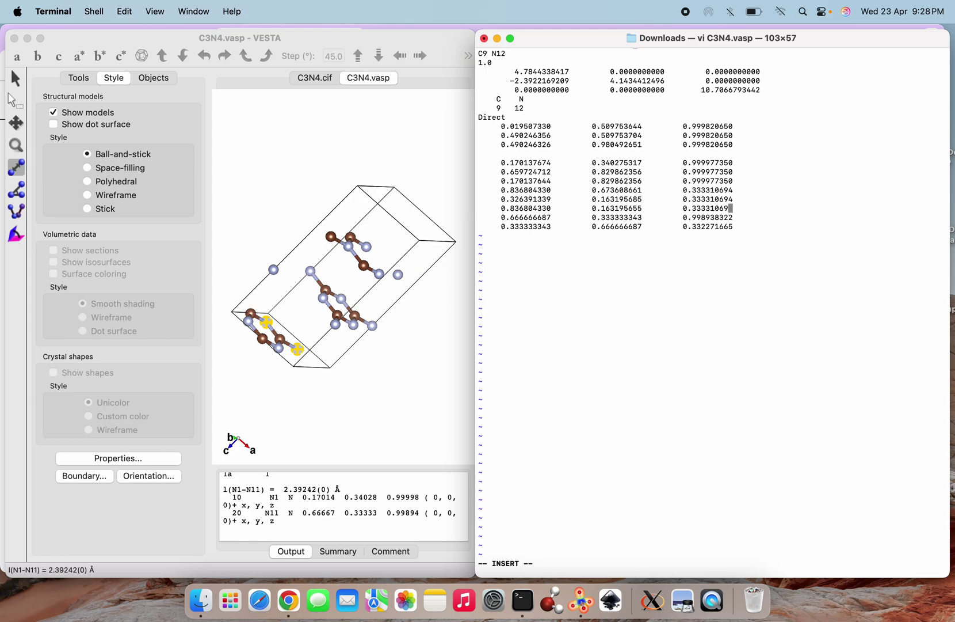
pyautogui.press('BackSpace')
pyautogui.press('BackSpace')
pyautogui.press('BackSpace')
pyautogui.press('BackSpace')
pyautogui.press('BackSpace')
pyautogui.press('BackSpace')
pyautogui.press('BackSpace')
pyautogui.press('BackSpace')
pyautogui.press('BackSpace')
pyautogui.press('BackSpace')
pyautogui.press('BackSpace')
pyautogui.press('BackSpace')
pyautogui.press('BackSpace')
pyautogui.press('BackSpace')
pyautogui.press('BackSpace')
pyautogui.press('BackSpace')
pyautogui.press('BackSpace')
pyautogui.press('BackSpace')
pyautogui.press('BackSpace')
pyautogui.press('BackSpace')
pyautogui.press('BackSpace')
pyautogui.press('BackSpace')
pyautogui.press('BackSpace')
pyautogui.press('BackSpace')
pyautogui.press('BackSpace')
pyautogui.press('BackSpace')
pyautogui.press('BackSpace')
pyautogui.press('BackSpace')
pyautogui.press('BackSpace')
pyautogui.press('BackSpace')
pyautogui.press('BackSpace')
pyautogui.press('BackSpace')
pyautogui.press('BackSpace')
pyautogui.press('BackSpace')
pyautogui.press('BackSpace')
pyautogui.press('BackSpace')
pyautogui.press('BackSpace')
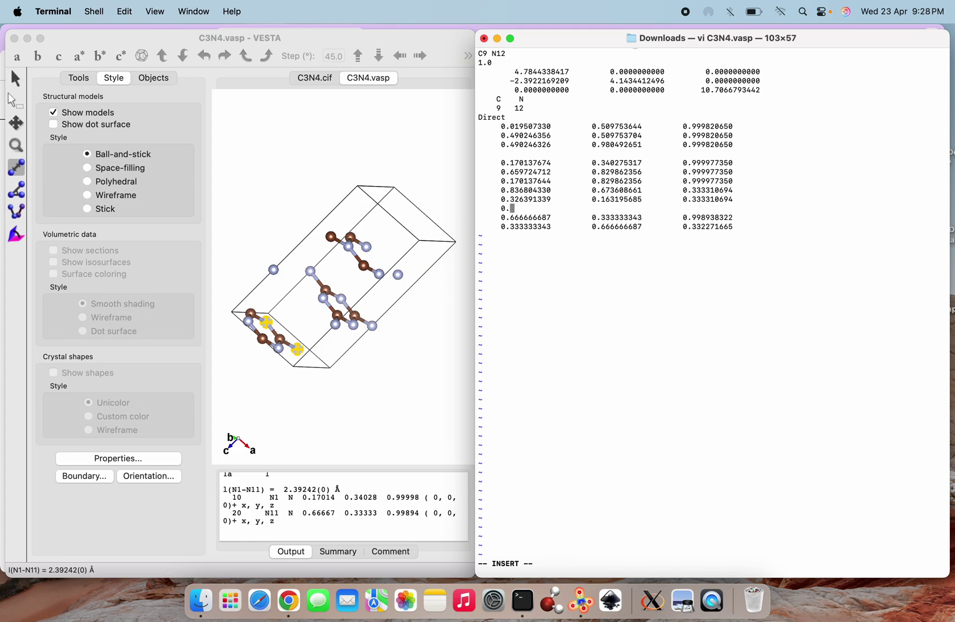
pyautogui.press('BackSpace')
pyautogui.press('BackSpace')
pyautogui.press('BackSpace')
pyautogui.press('BackSpace')
pyautogui.press('BackSpace')
pyautogui.press('BackSpace')
pyautogui.press('BackSpace')
pyautogui.press('BackSpace')
pyautogui.press('BackSpace')
pyautogui.press('BackSpace')
pyautogui.press('BackSpace')
pyautogui.press('BackSpace')
pyautogui.press('BackSpace')
pyautogui.press('BackSpace')
pyautogui.press('BackSpace')
pyautogui.press('BackSpace')
pyautogui.press('BackSpace')
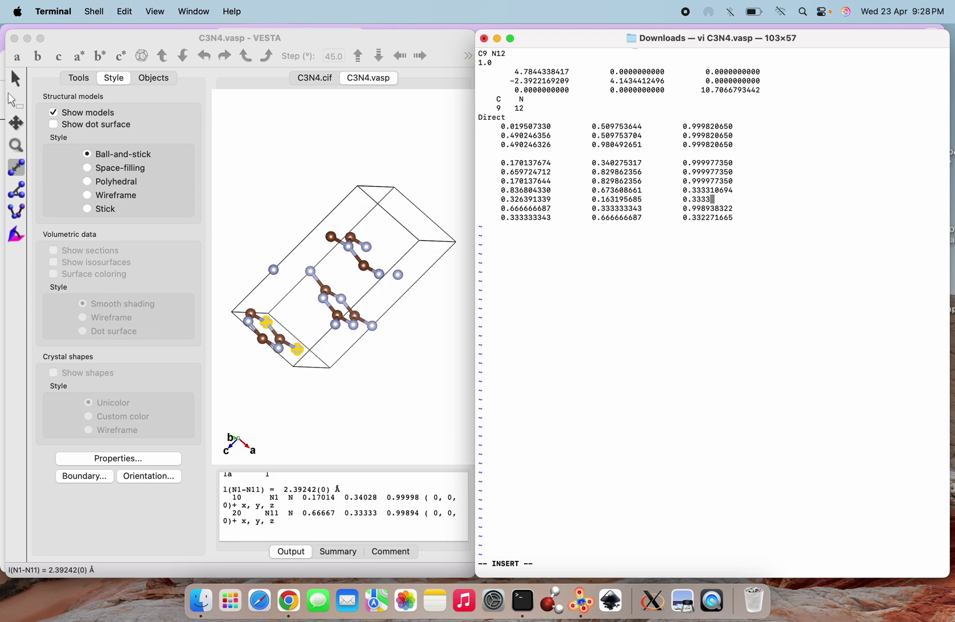
pyautogui.press('BackSpace')
pyautogui.press('BackSpace')
pyautogui.press('BackSpace')
pyautogui.press('BackSpace')
pyautogui.press('BackSpace')
pyautogui.press('BackSpace')
pyautogui.press('BackSpace')
pyautogui.press('BackSpace')
pyautogui.press('BackSpace')
pyautogui.press('BackSpace')
pyautogui.press('BackSpace')
pyautogui.press('BackSpace')
pyautogui.press('BackSpace')
pyautogui.press('BackSpace')
pyautogui.press('BackSpace')
pyautogui.press('BackSpace')
pyautogui.press('BackSpace')
pyautogui.press('BackSpace')
pyautogui.press('BackSpace')
pyautogui.press('BackSpace')
pyautogui.press('BackSpace')
pyautogui.press('BackSpace')
pyautogui.press('BackSpace')
pyautogui.press('BackSpace')
pyautogui.press('BackSpace')
pyautogui.press('BackSpace')
pyautogui.press('BackSpace')
pyautogui.press('BackSpace')
pyautogui.press('BackSpace')
pyautogui.press('BackSpace')
pyautogui.press('BackSpace')
pyautogui.press('BackSpace')
pyautogui.press('BackSpace')
pyautogui.press('BackSpace')
pyautogui.press('BackSpace')
pyautogui.press('BackSpace')
pyautogui.press('BackSpace')
pyautogui.press('BackSpace')
pyautogui.press('BackSpace')
pyautogui.press('BackSpace')
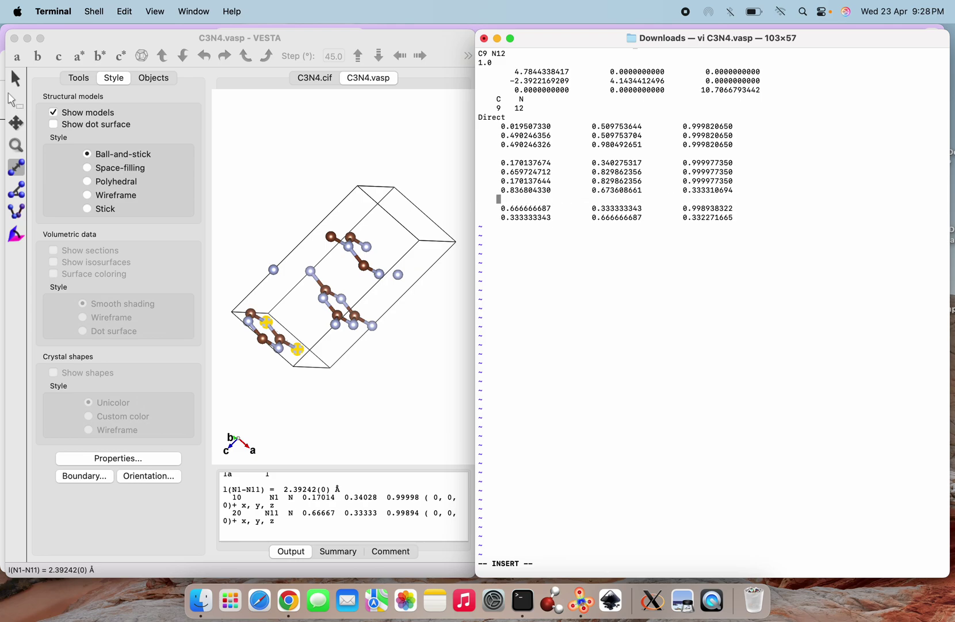
pyautogui.press('BackSpace')
pyautogui.press('BackSpace')
pyautogui.press('BackSpace')
pyautogui.press('BackSpace')
pyautogui.press('BackSpace')
pyautogui.press('BackSpace')
pyautogui.press('BackSpace')
pyautogui.press('BackSpace')
pyautogui.press('BackSpace')
pyautogui.press('BackSpace')
pyautogui.press('BackSpace')
pyautogui.press('BackSpace')
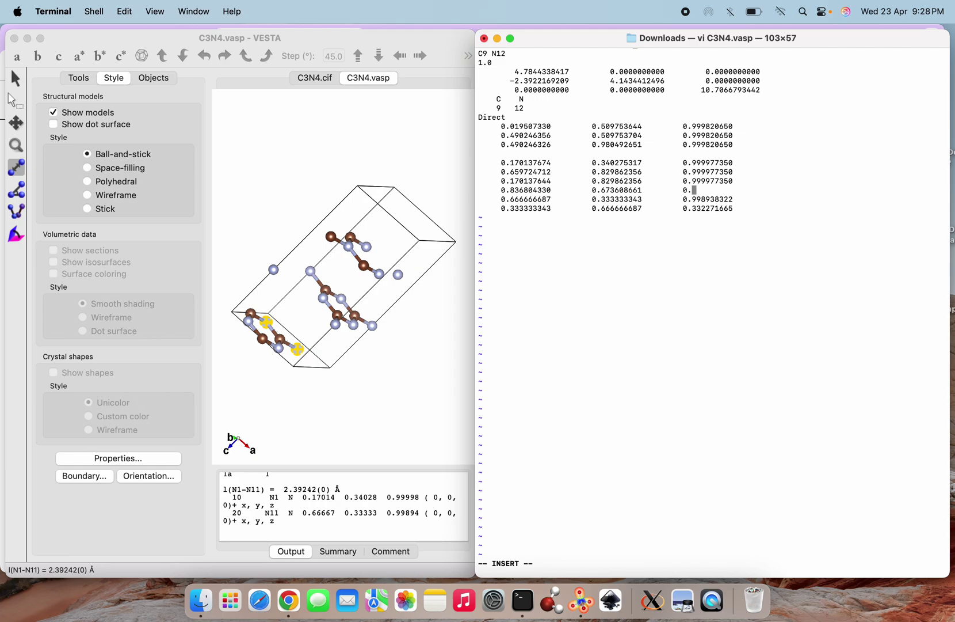
pyautogui.press('BackSpace')
pyautogui.press('BackSpace')
pyautogui.press('BackSpace')
pyautogui.press('BackSpace')
pyautogui.press('BackSpace')
pyautogui.press('BackSpace')
pyautogui.press('BackSpace')
pyautogui.press('BackSpace')
pyautogui.press('BackSpace')
pyautogui.press('BackSpace')
pyautogui.press('BackSpace')
pyautogui.press('BackSpace')
pyautogui.press('BackSpace')
pyautogui.press('BackSpace')
pyautogui.press('BackSpace')
pyautogui.press('BackSpace')
pyautogui.press('BackSpace')
pyautogui.press('BackSpace')
pyautogui.press('BackSpace')
pyautogui.press('BackSpace')
pyautogui.press('BackSpace')
pyautogui.press('BackSpace')
pyautogui.press('BackSpace')
pyautogui.press('BackSpace')
pyautogui.press('BackSpace')
pyautogui.press('BackSpace')
pyautogui.press('BackSpace')
pyautogui.press('BackSpace')
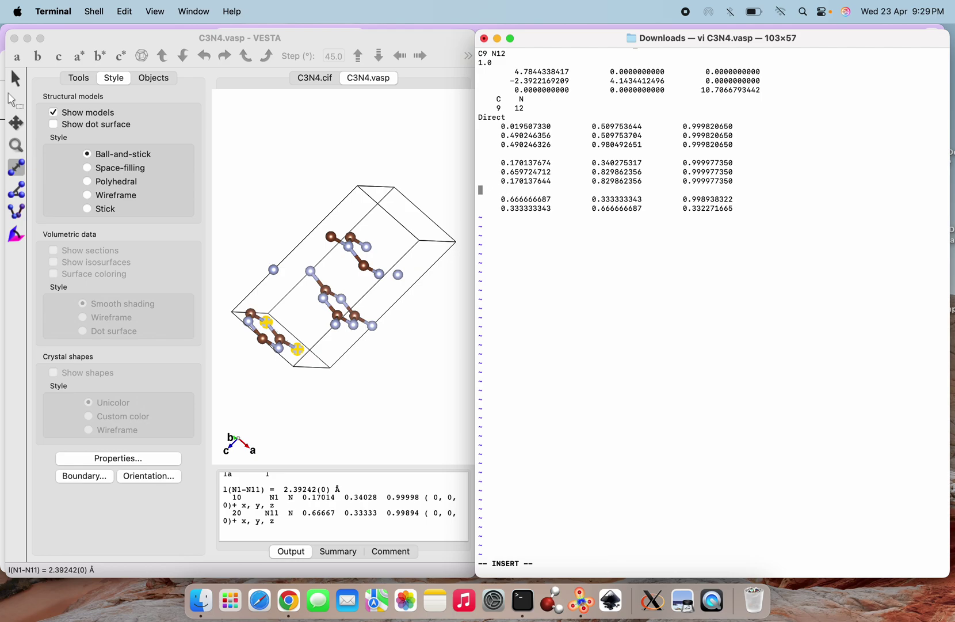
pyautogui.press('BackSpace')
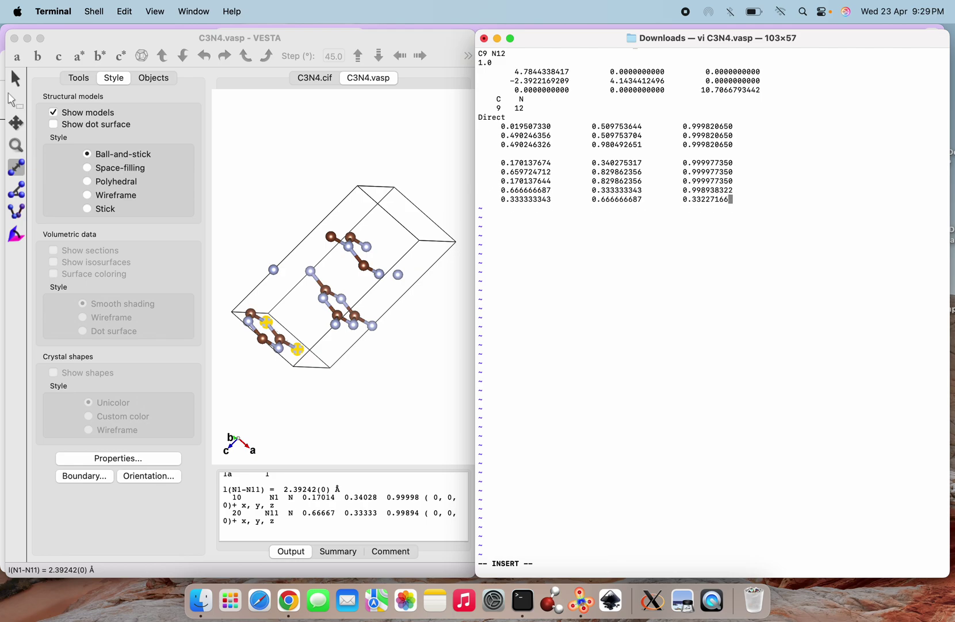
pyautogui.press('BackSpace')
pyautogui.press('BackSpace')
pyautogui.press('BackSpace')
pyautogui.press('BackSpace')
pyautogui.press('BackSpace')
pyautogui.press('BackSpace')
pyautogui.press('BackSpace')
pyautogui.press('BackSpace')
pyautogui.press('BackSpace')
pyautogui.press('BackSpace')
pyautogui.press('BackSpace')
pyautogui.press('BackSpace')
pyautogui.press('BackSpace')
pyautogui.press('BackSpace')
pyautogui.press('BackSpace')
pyautogui.press('BackSpace')
pyautogui.press('BackSpace')
pyautogui.press('BackSpace')
pyautogui.press('BackSpace')
pyautogui.press('BackSpace')
pyautogui.press('BackSpace')
pyautogui.press('BackSpace')
pyautogui.press('BackSpace')
pyautogui.press('BackSpace')
pyautogui.press('BackSpace')
pyautogui.press('BackSpace')
pyautogui.press('BackSpace')
pyautogui.press('BackSpace')
pyautogui.press('BackSpace')
pyautogui.press('BackSpace')
pyautogui.press('BackSpace')
pyautogui.press('BackSpace')
pyautogui.press('BackSpace')
pyautogui.press('BackSpace')
pyautogui.press('BackSpace')
pyautogui.press('BackSpace')
pyautogui.press('BackSpace')
pyautogui.press('BackSpace')
pyautogui.press('BackSpace')
pyautogui.press('BackSpace')
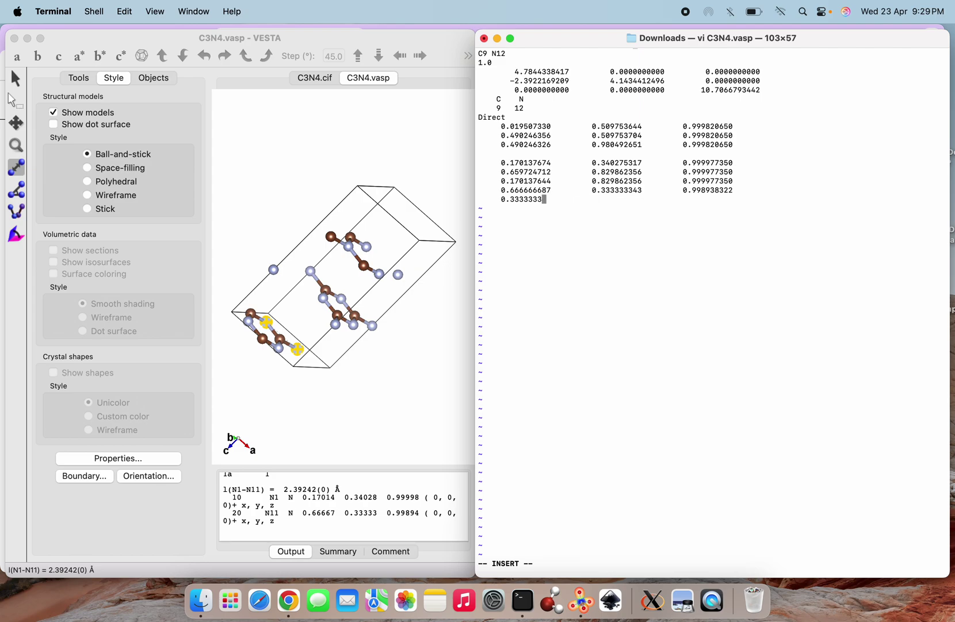
pyautogui.press('BackSpace')
pyautogui.press('BackSpace')
pyautogui.press('BackSpace')
pyautogui.press('Up')
pyautogui.press('Up')
pyautogui.press('Up')
pyautogui.press('BackSpace')
# Change the species counts to 3 4 and save the file with :wq
pyautogui.press('Up')
pyautogui.press('Up')
pyautogui.press('Up')
pyautogui.press('Up')
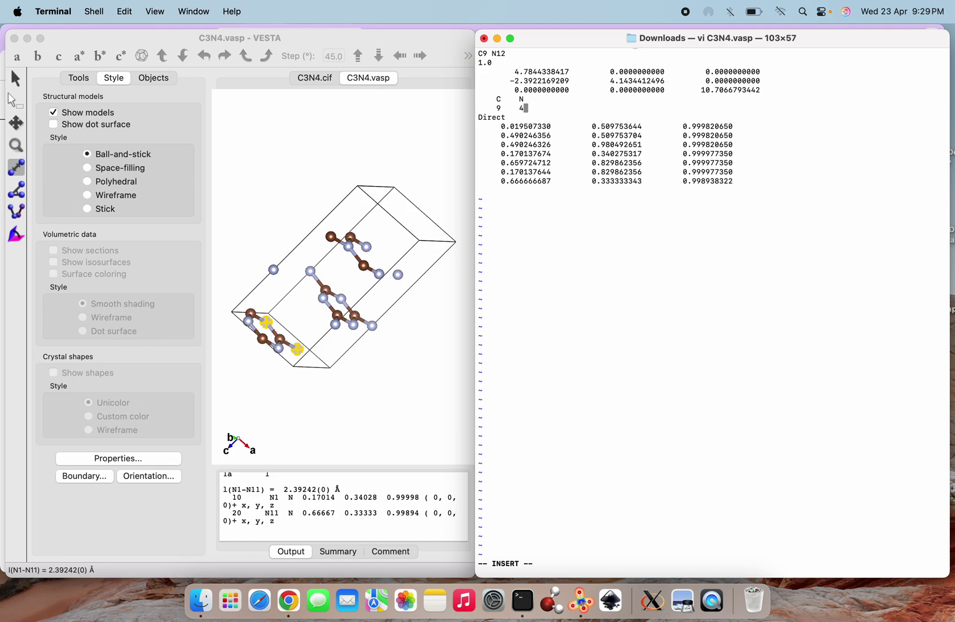
pyautogui.press('Left')
pyautogui.press('Left')
pyautogui.press('BackSpace')
pyautogui.write('3')
pyautogui.press('Escape')
pyautogui.write(':wq')
pyautogui.press('Return')
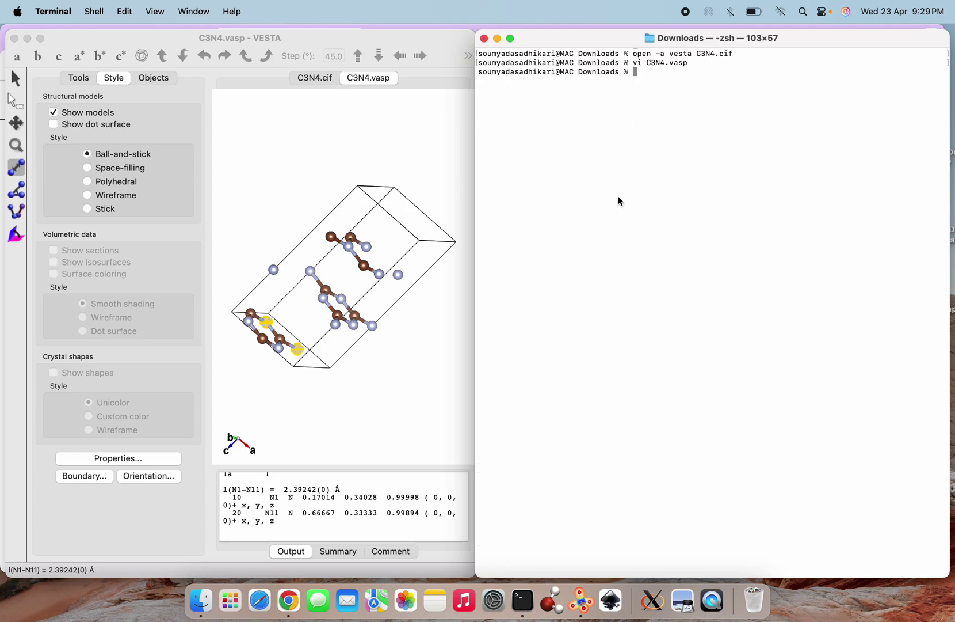
# Reopen the trimmed C3N4.vasp in VESTA from Terminal and maximize the window
pyautogui.press('Up')
pyautogui.press('Up')
pyautogui.write('va')
pyautogui.press('Tab')
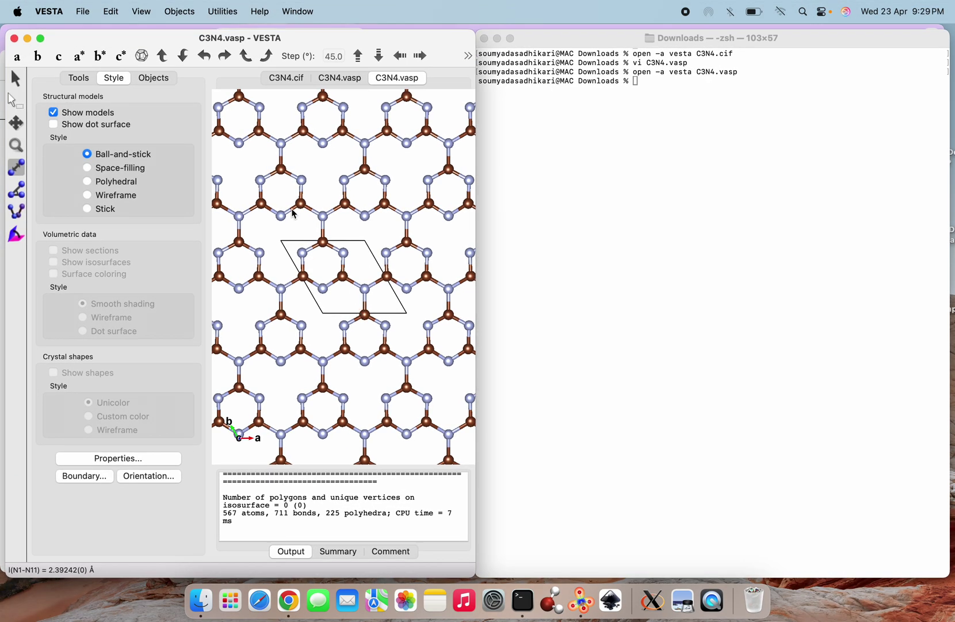
pyautogui.moveTo(39, 40)
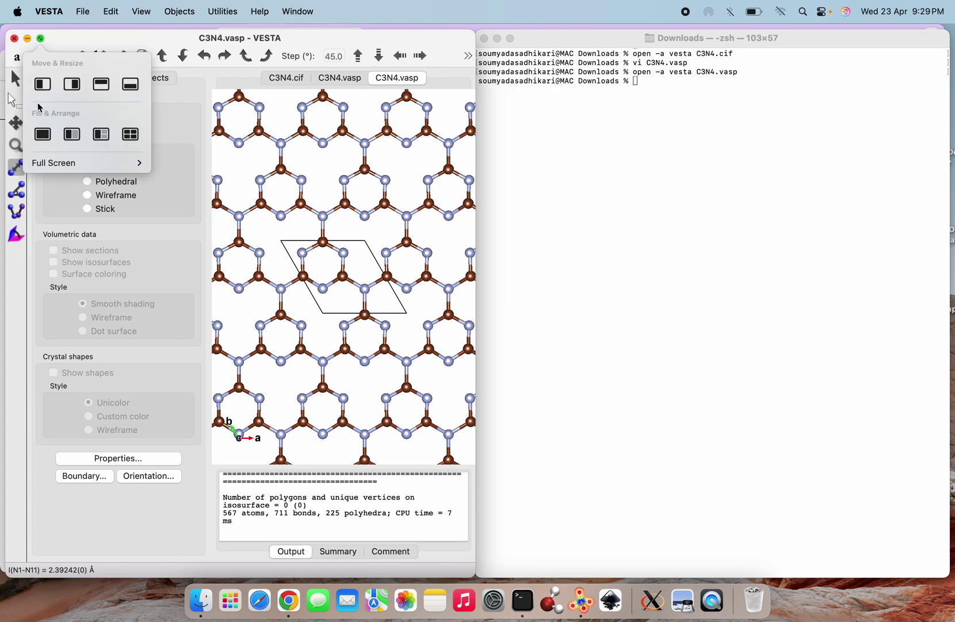
pyautogui.click(43, 135)
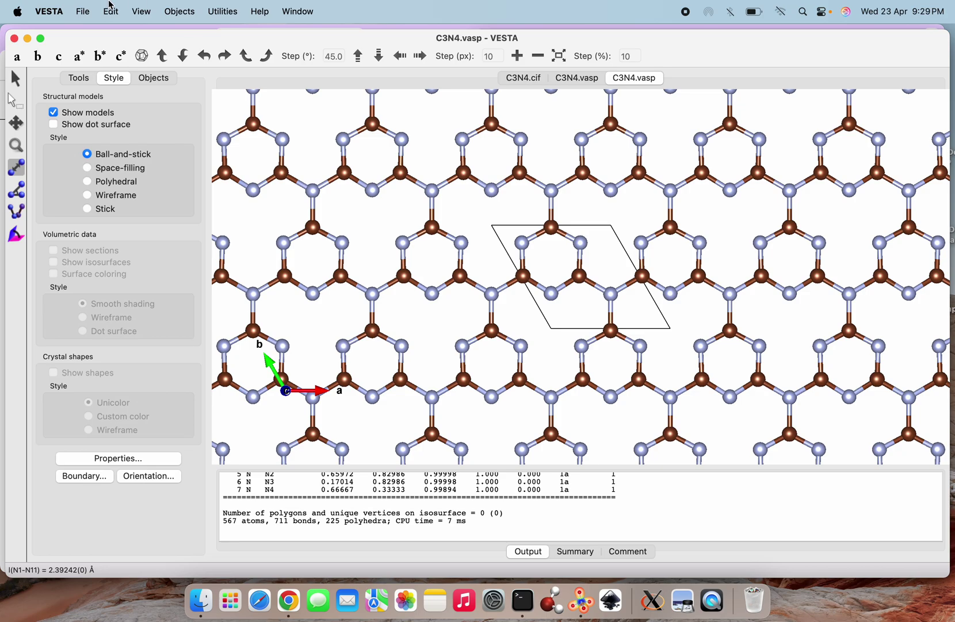
# In Edit > Bonds, set the C–N rule to 'Do not search atoms beyond the boundary'
pyautogui.click(105, 16)
pyautogui.click(122, 84)
pyautogui.click(234, 220)
pyautogui.click(176, 112)
# Apply the bond change and rotate the zoomed view of the seven-atom C3N4 layer
pyautogui.click(173, 295)
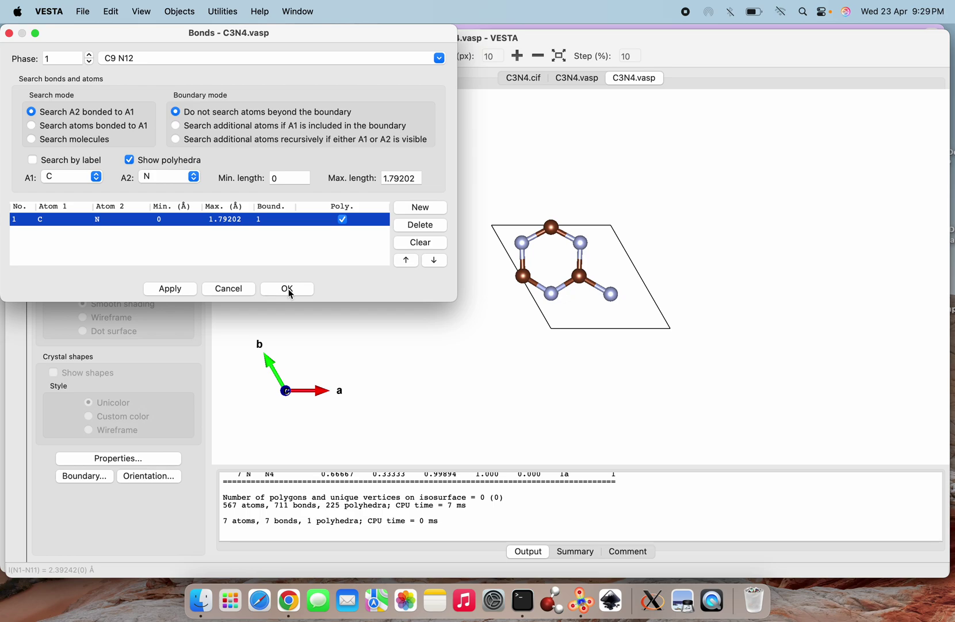
pyautogui.click(287, 289)
pyautogui.scroll(5, 581, 361)
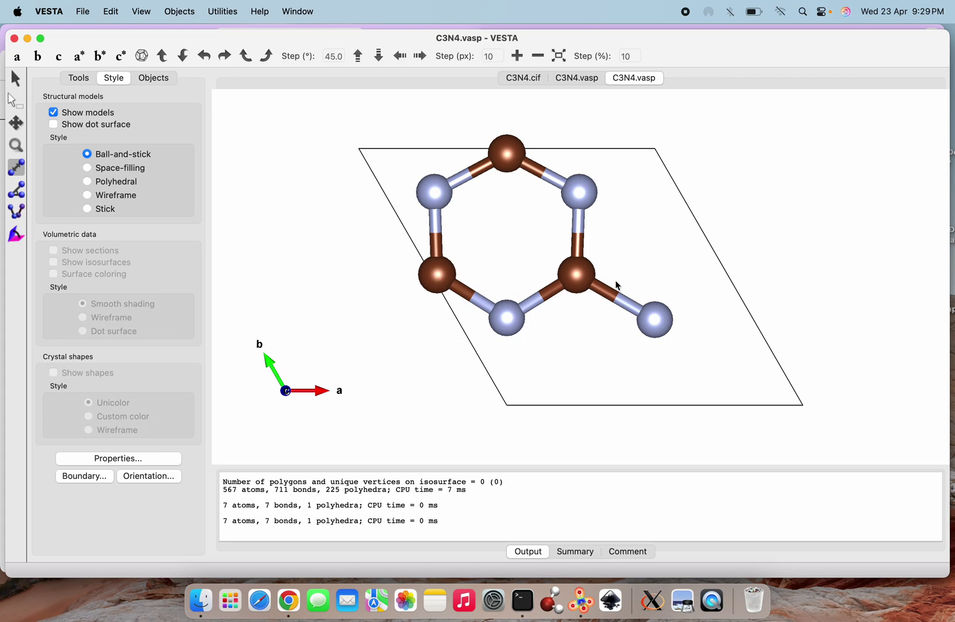
pyautogui.click(17, 78)
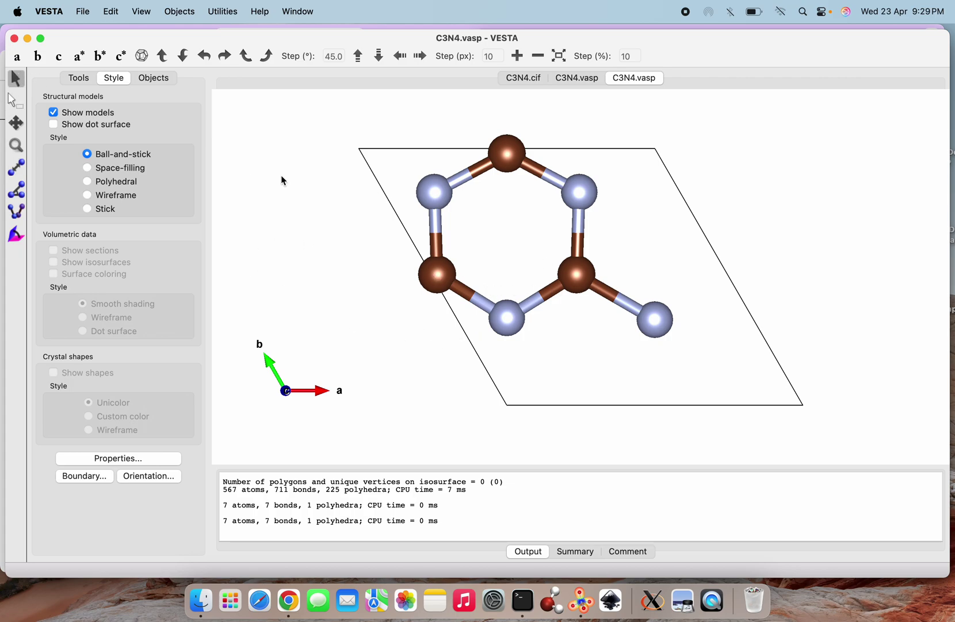
pyautogui.moveTo(528, 290); pyautogui.dragTo(588, 340)
pyautogui.scroll(-5, 624, 320)
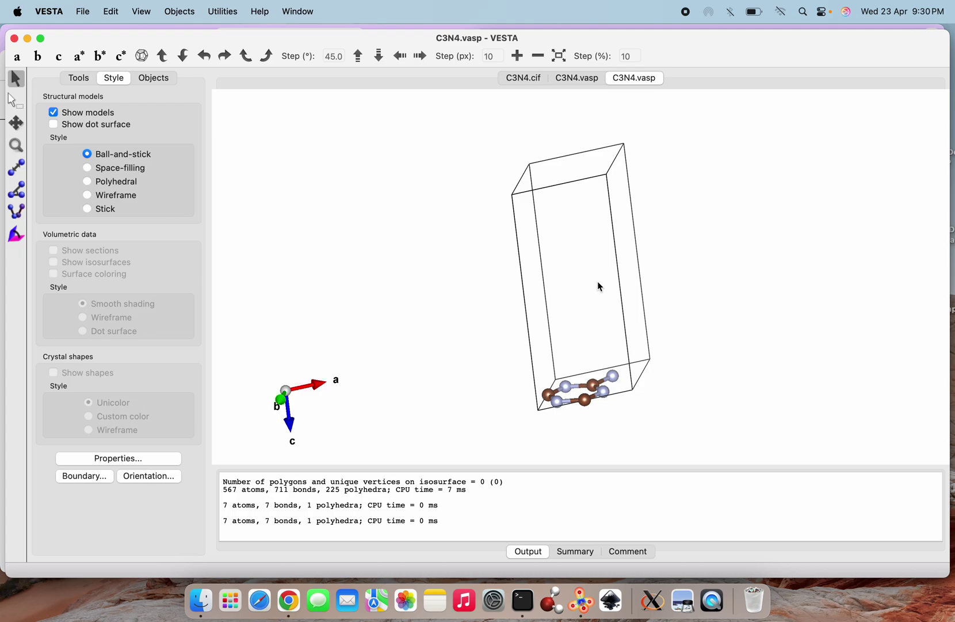
# Export the structure as C3N4_cart.vasp with Cartesian coordinates
pyautogui.click(80, 15)
pyautogui.click(119, 139)
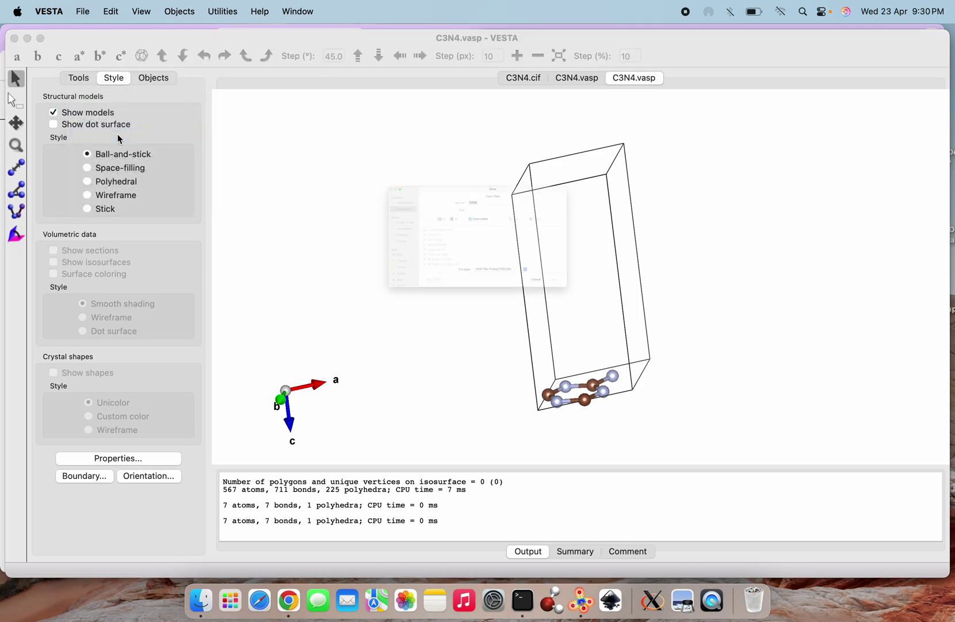
pyautogui.click(494, 141)
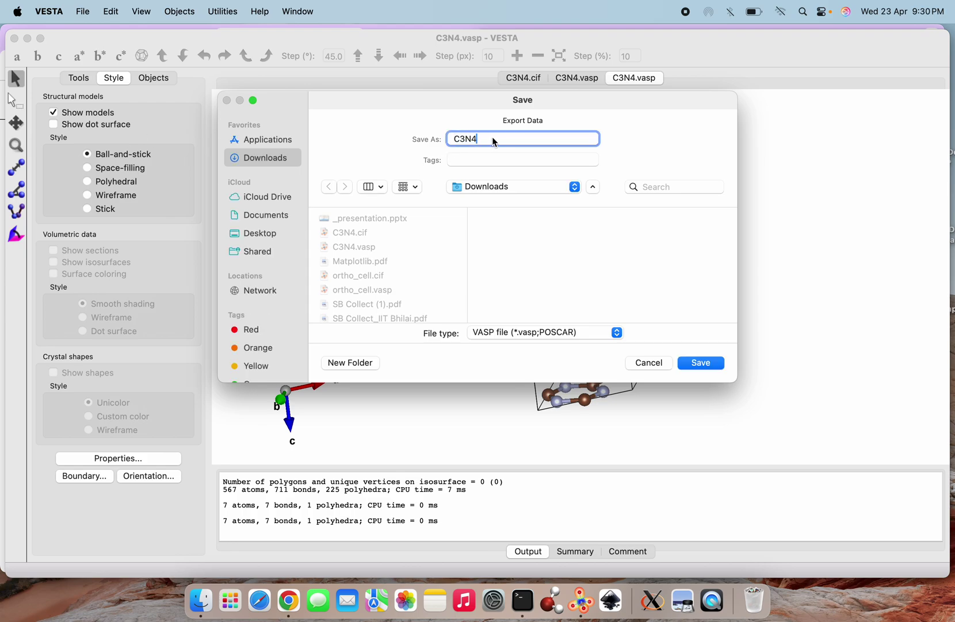
pyautogui.write('_cart')
pyautogui.click(699, 364)
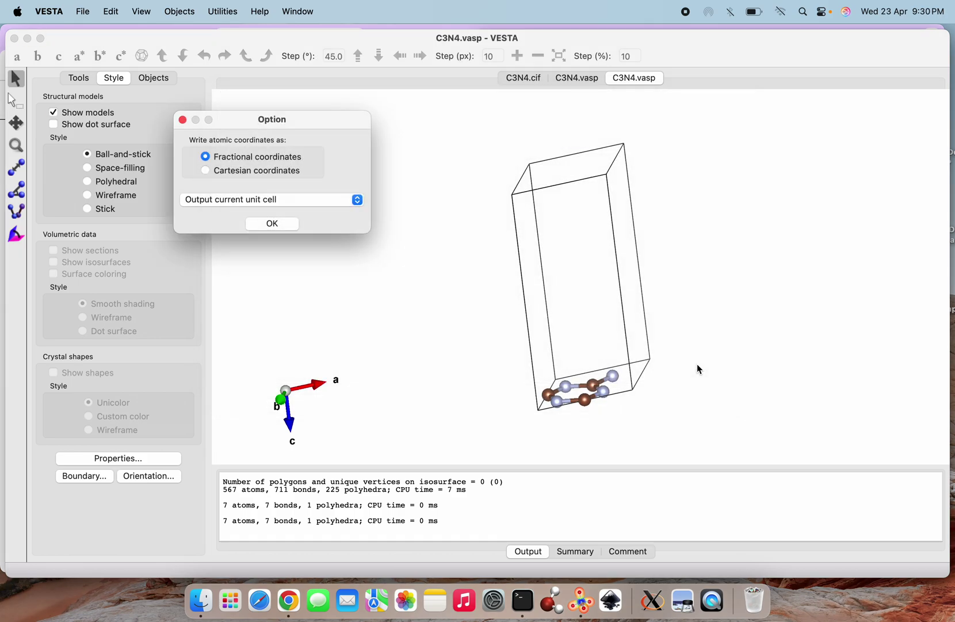
pyautogui.click(285, 172)
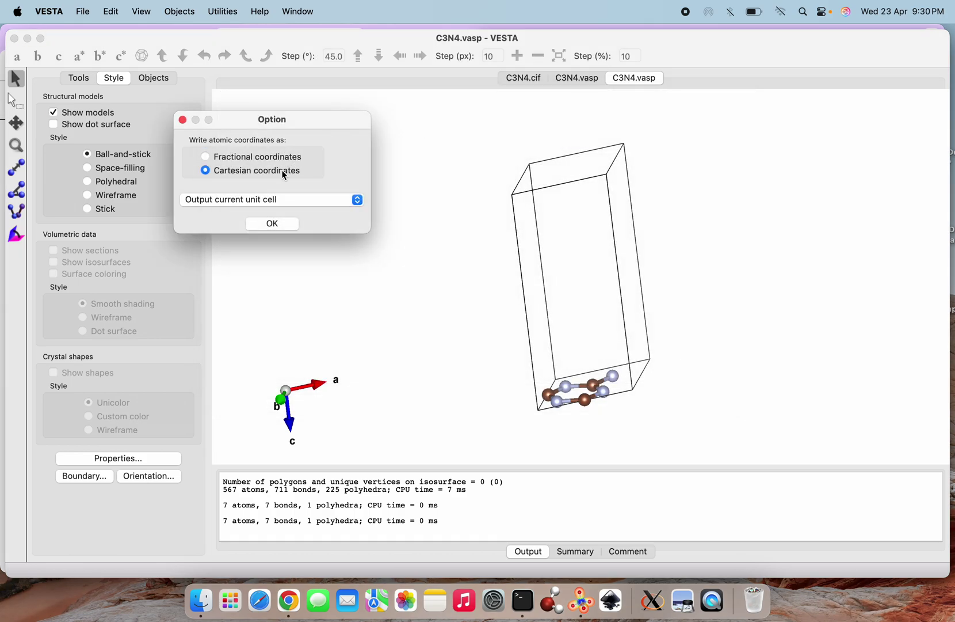
pyautogui.click(274, 225)
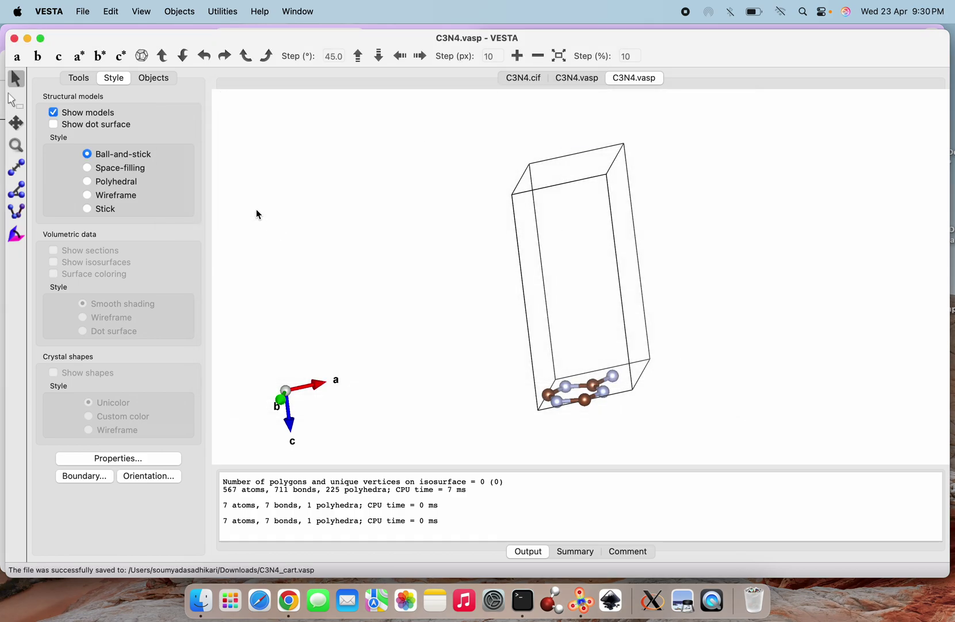
pyautogui.click(522, 601)
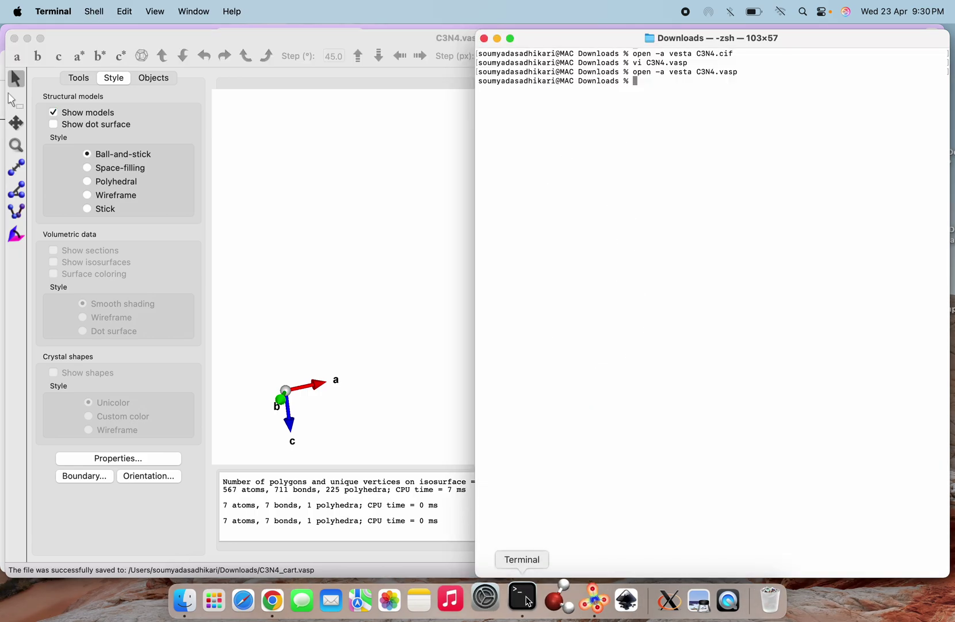
# Open C3N4_cart.vasp in vi at the third lattice vector line
pyautogui.write('vi C3N4_')
pyautogui.press('Tab')
pyautogui.press('Return')
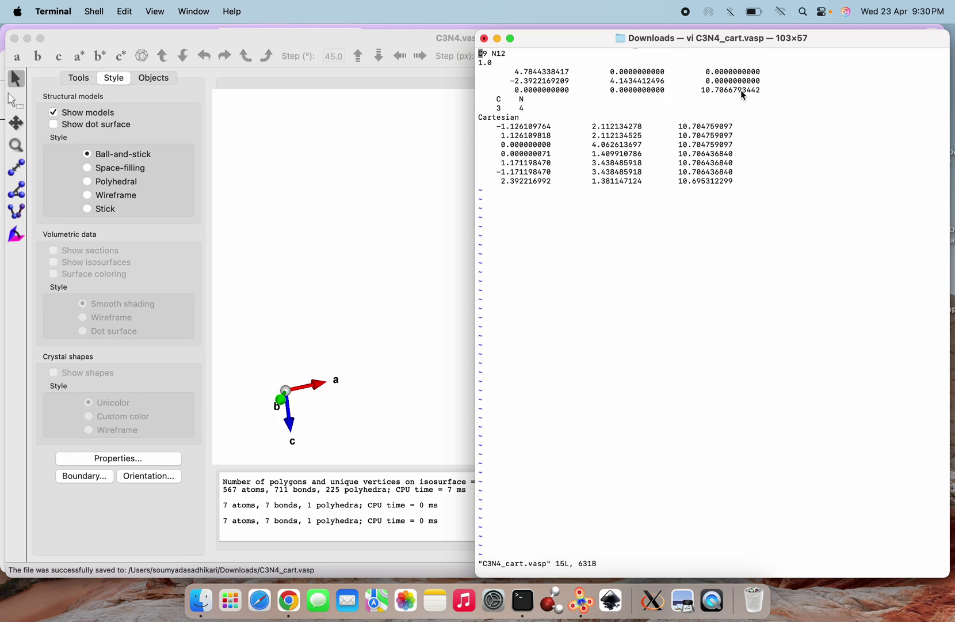
pyautogui.click(481, 89)
pyautogui.press('l')
pyautogui.press('l')
pyautogui.press('l')
pyautogui.press('l')
pyautogui.press('l')
pyautogui.press('l')
pyautogui.press('l')
pyautogui.press('l')
pyautogui.press('l')
pyautogui.press('l')
pyautogui.press('l')
pyautogui.press('l')
pyautogui.press('l')
pyautogui.press('l')
pyautogui.press('l')
pyautogui.press('l')
pyautogui.press('l')
# Change the c-axis length to 15.0000000000 and save with :wq!
pyautogui.press('i')
pyautogui.press('BackSpace')
pyautogui.press('BackSpace')
pyautogui.press('BackSpace')
pyautogui.press('BackSpace')
pyautogui.press('BackSpace')
pyautogui.press('BackSpace')
pyautogui.press('BackSpace')
pyautogui.press('BackSpace')
pyautogui.press('BackSpace')
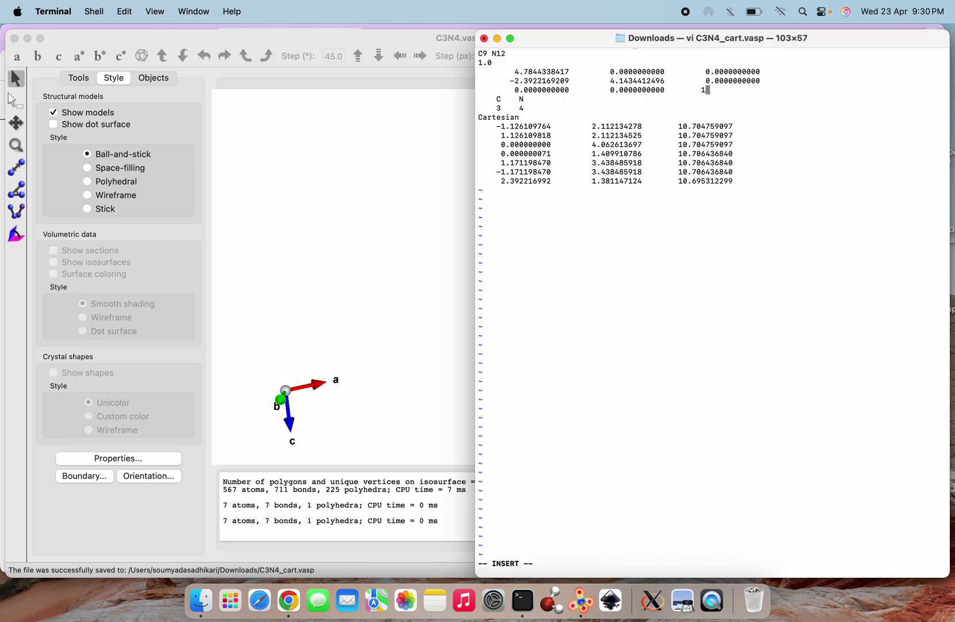
pyautogui.write('0000000000')
pyautogui.press('Escape')
pyautogui.write(':wq!')
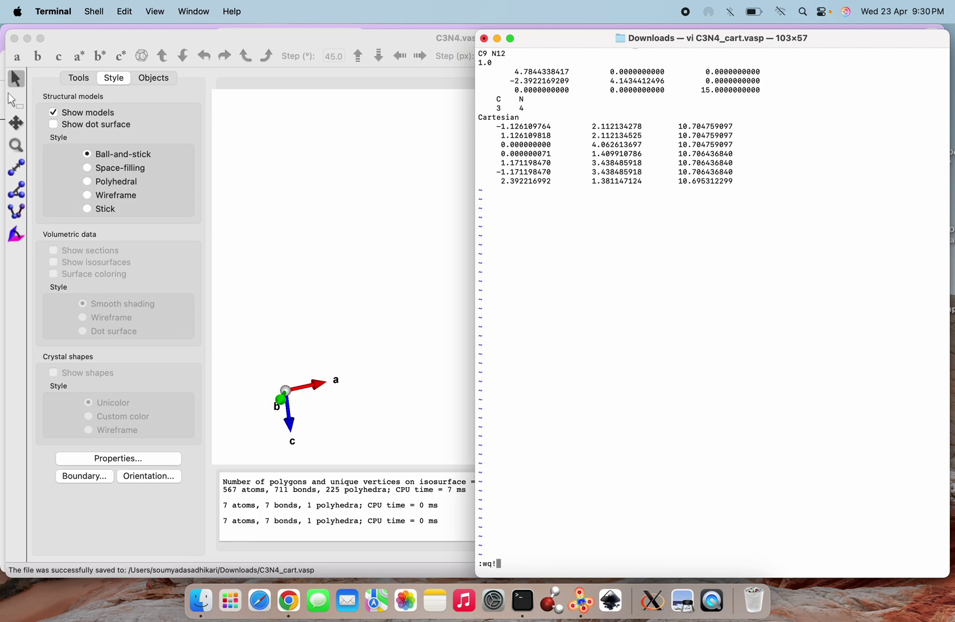
pyautogui.press('Return')
pyautogui.press('Up')
pyautogui.press('Up')
# Reopen C3N4.vasp in VESTA and stop C–N bond search beyond the cell boundary
pyautogui.press('Return')
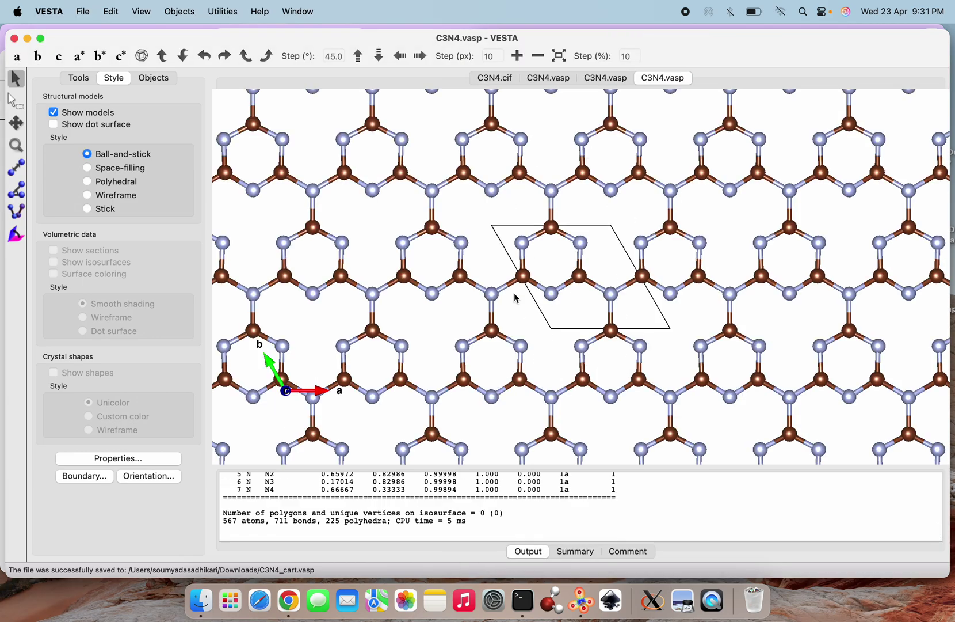
pyautogui.click(114, 17)
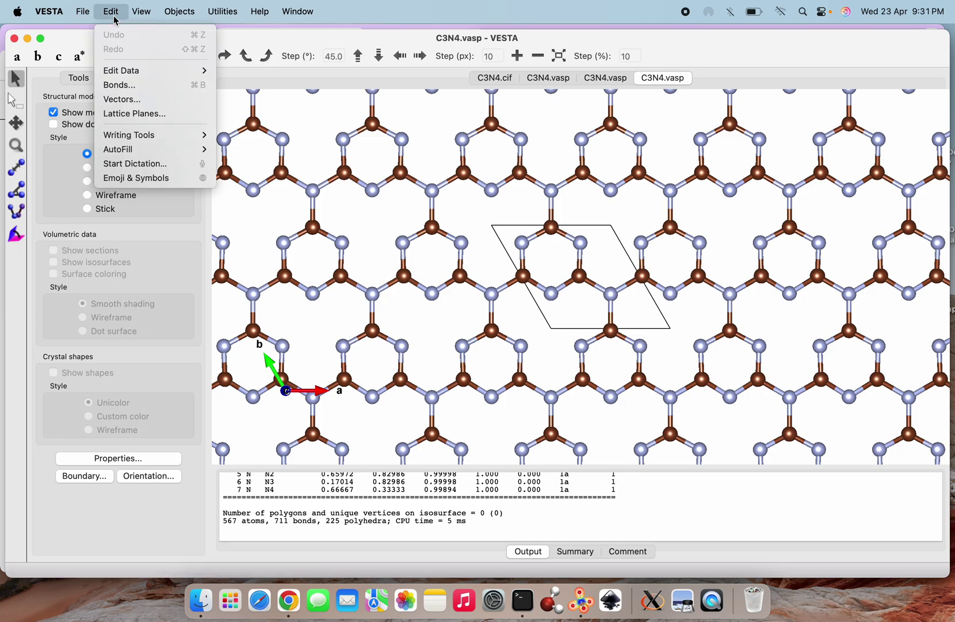
pyautogui.click(118, 85)
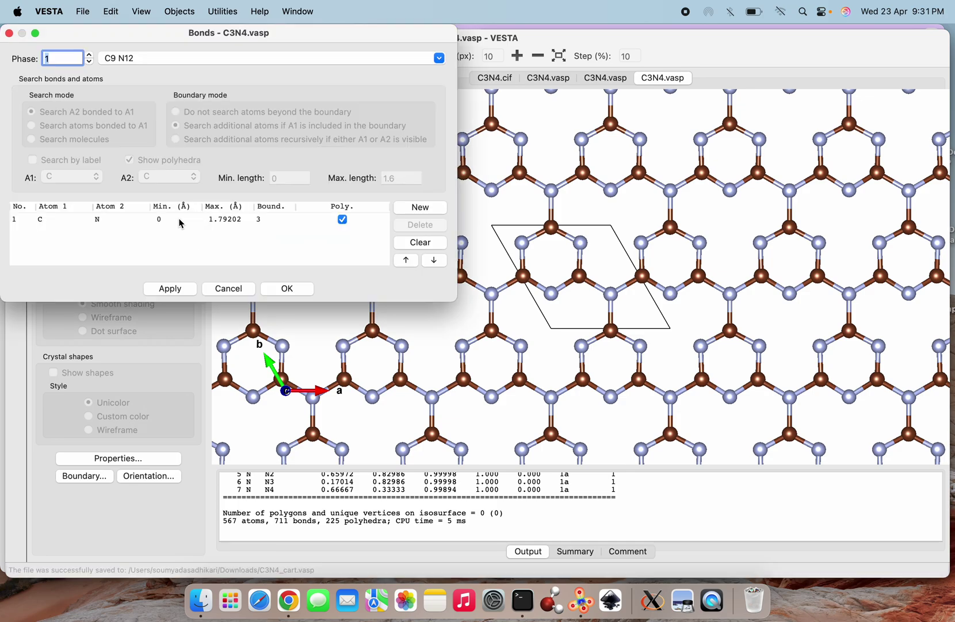
pyautogui.click(180, 223)
pyautogui.click(175, 111)
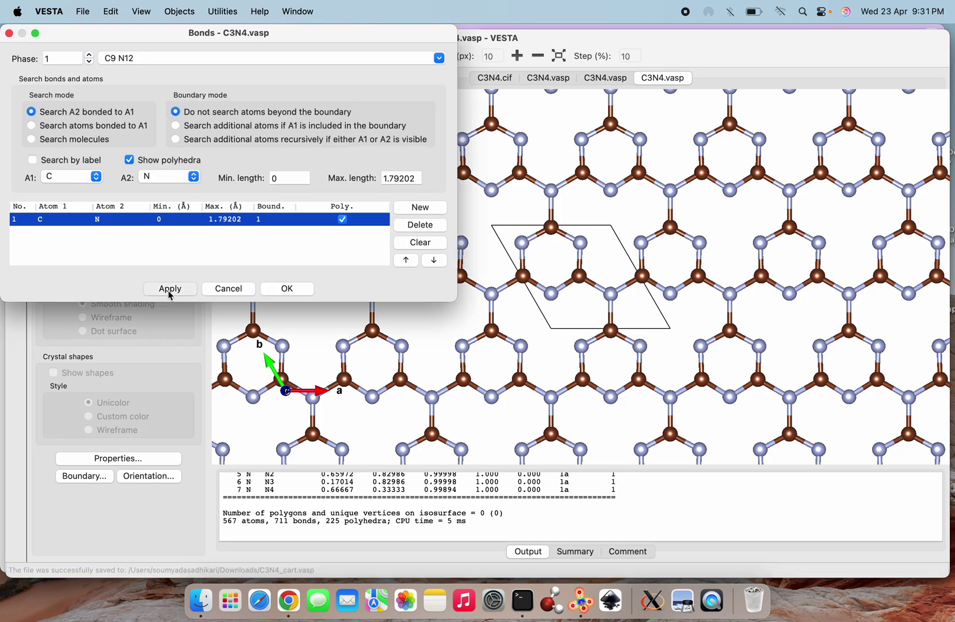
pyautogui.click(170, 289)
pyautogui.click(275, 291)
pyautogui.moveTo(533, 356)
pyautogui.mouseDown()
pyautogui.moveTo(568, 478)
pyautogui.moveTo(569, 527)
pyautogui.moveTo(559, 337)
pyautogui.moveTo(541, 374)
pyautogui.mouseUp()
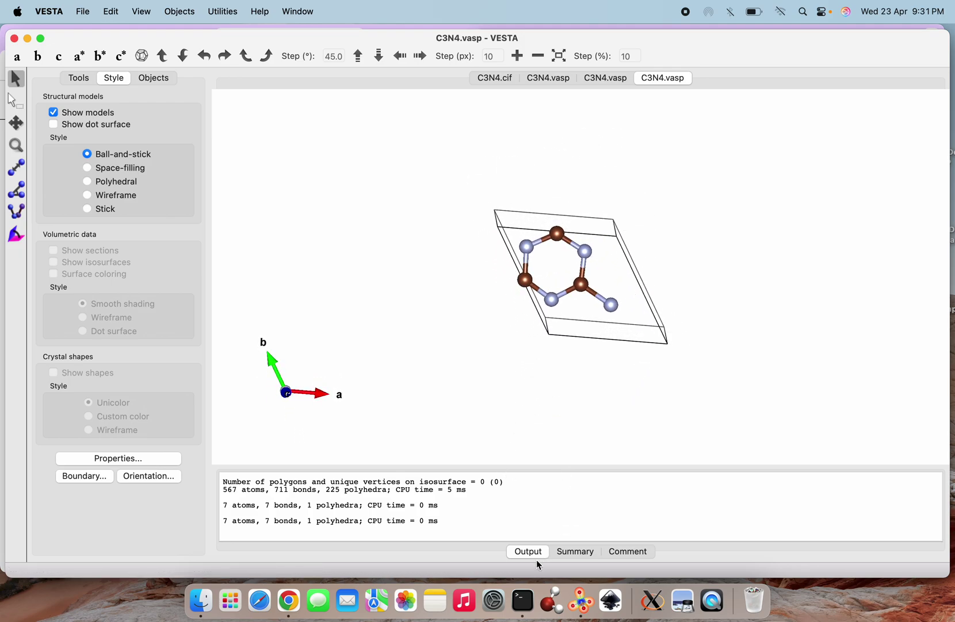
pyautogui.click(523, 600)
# Rerun the open command with _cart added to load C3N4_cart.vasp in VESTA
pyautogui.press('Up')
pyautogui.press('Left')
pyautogui.press('Left')
pyautogui.press('Left')
pyautogui.press('Left')
pyautogui.press('Left')
pyautogui.write('_c')
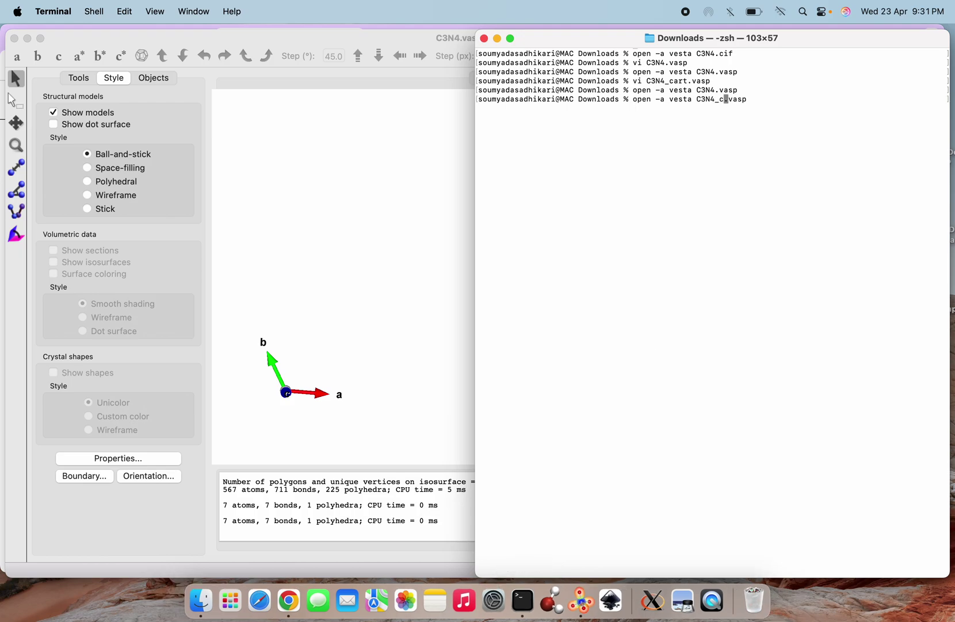
pyautogui.write('art')
pyautogui.press('Right')
pyautogui.press('Right')
pyautogui.press('Right')
pyautogui.press('Right')
pyautogui.press('Right')
pyautogui.press('Return')
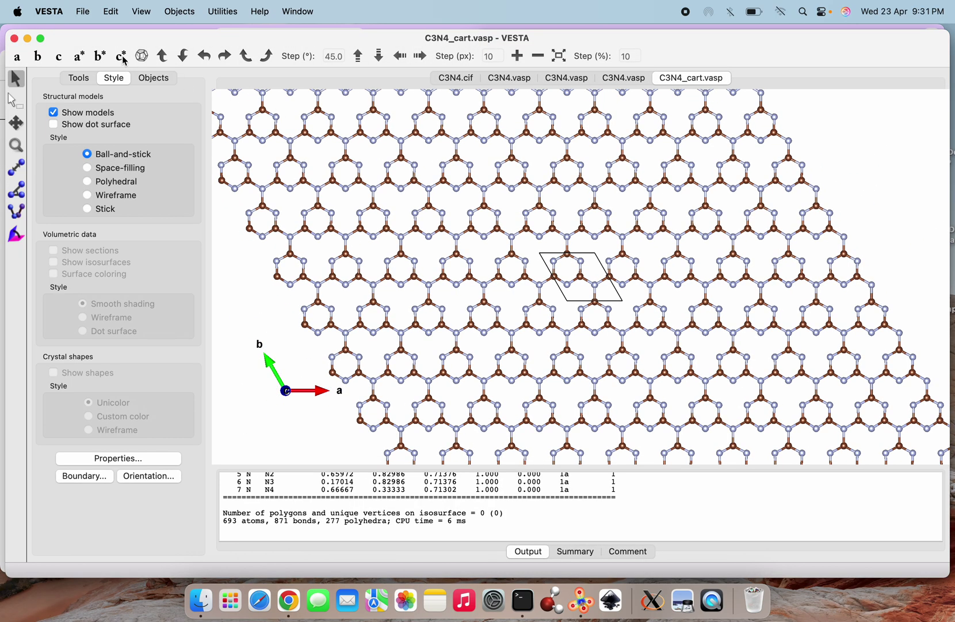
# Set C3N4_cart.vasp's C–N bond rule to not search atoms beyond the boundary
pyautogui.click(81, 13)
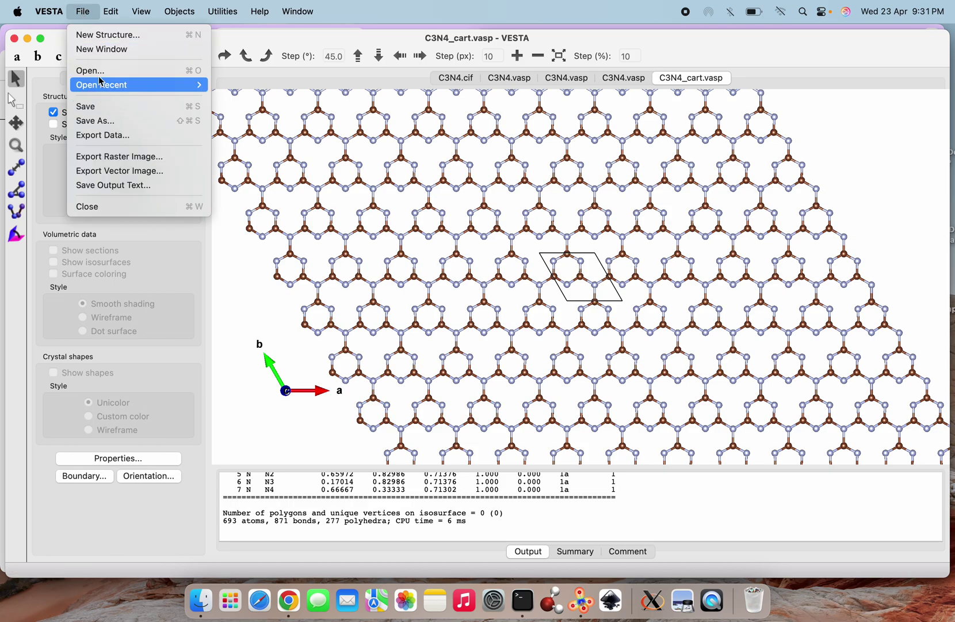
pyautogui.moveTo(111, 13)
pyautogui.click(124, 85)
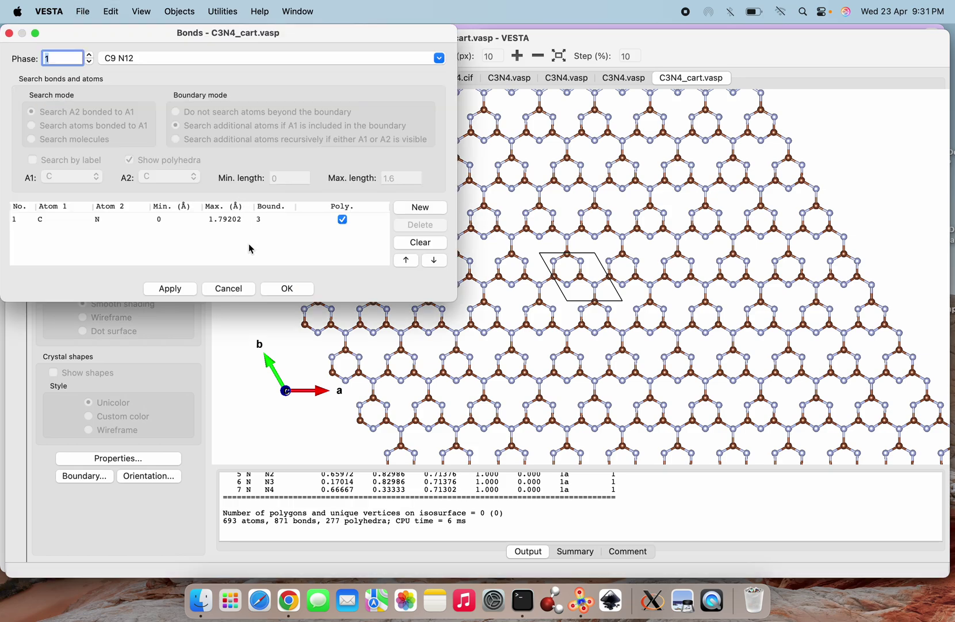
pyautogui.click(167, 219)
pyautogui.click(176, 112)
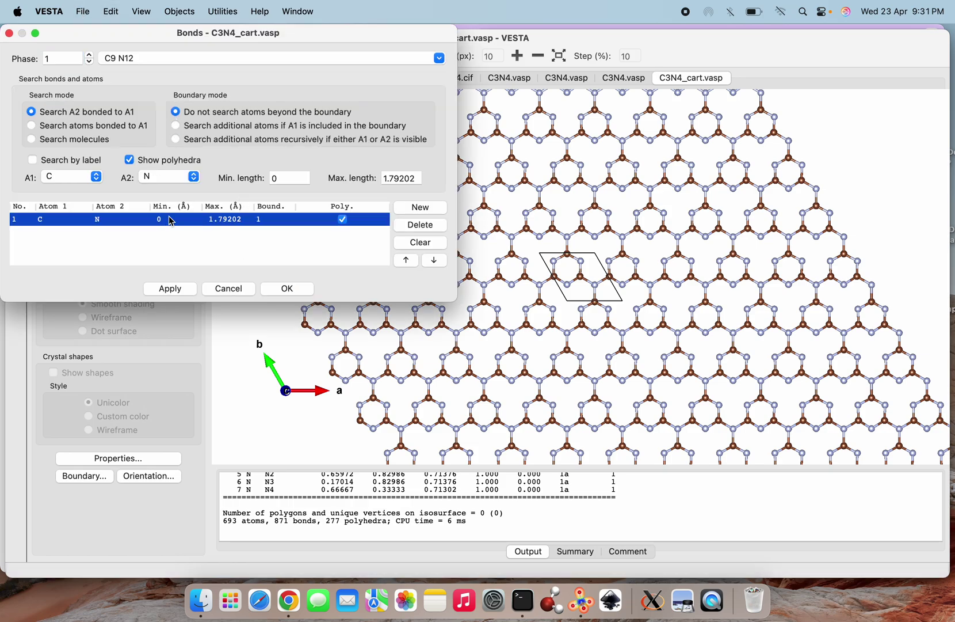
pyautogui.click(167, 288)
pyautogui.click(306, 295)
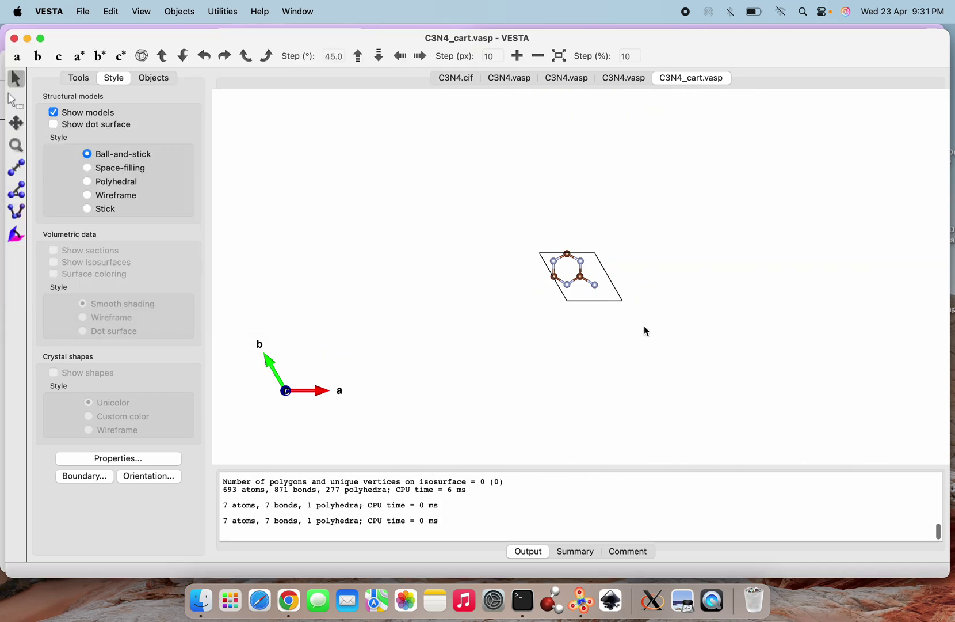
# Turn the cell edge-on to show the tall vacuum, then return to the C3N4.vasp tab
pyautogui.moveTo(643, 296); pyautogui.dragTo(720, 416)
pyautogui.scroll(3, 721, 416)
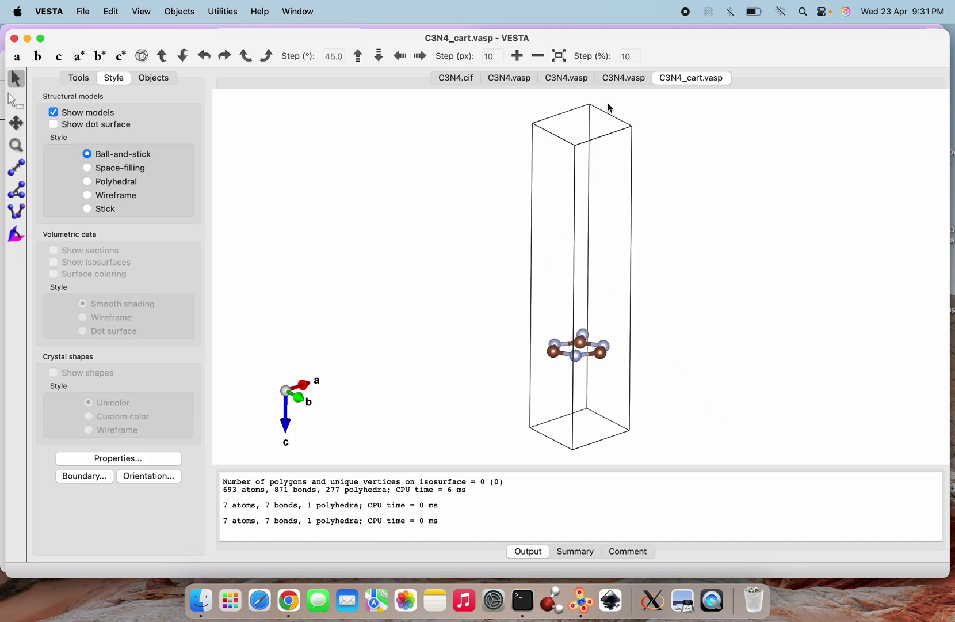
pyautogui.click(622, 78)
# Rotate the C3N4.vasp and C3N4_cart.vasp cells to compare them side-on
pyautogui.scroll(5, 548, 235)
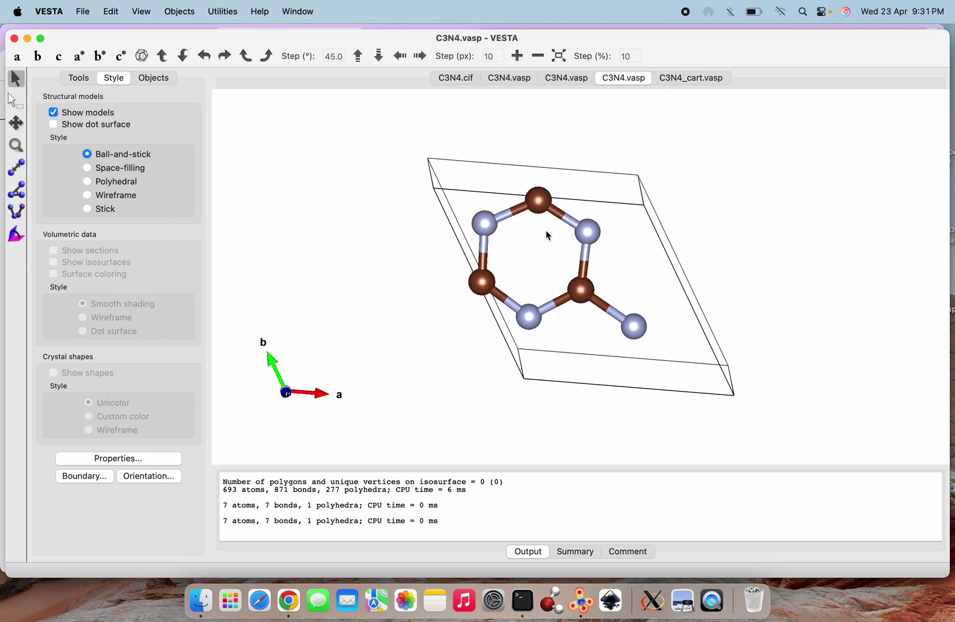
pyautogui.scroll(-2, 549, 258)
pyautogui.moveTo(549, 259); pyautogui.dragTo(559, 400)
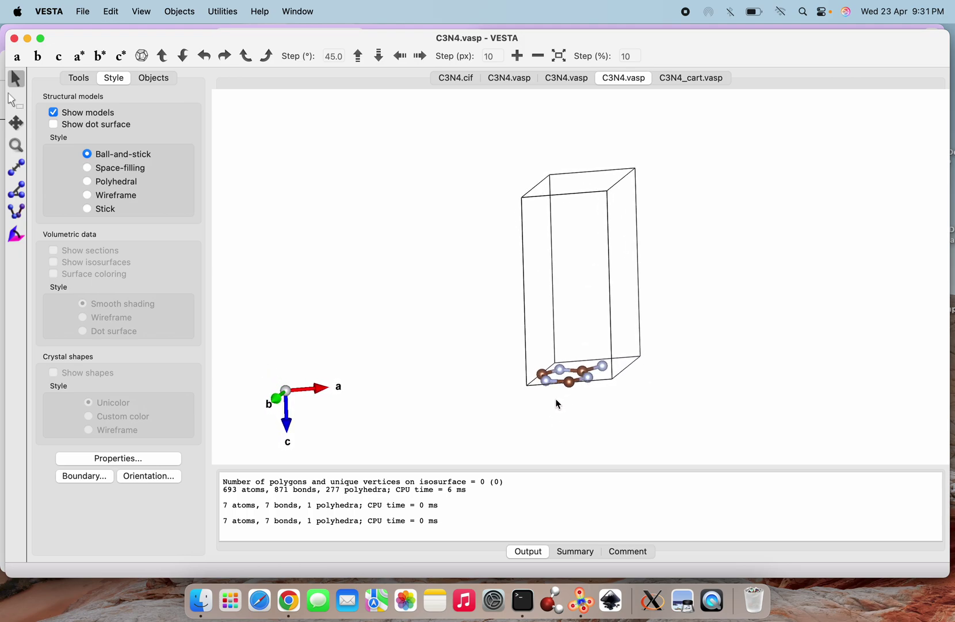
pyautogui.click(689, 83)
pyautogui.moveTo(647, 313); pyautogui.dragTo(571, 311)
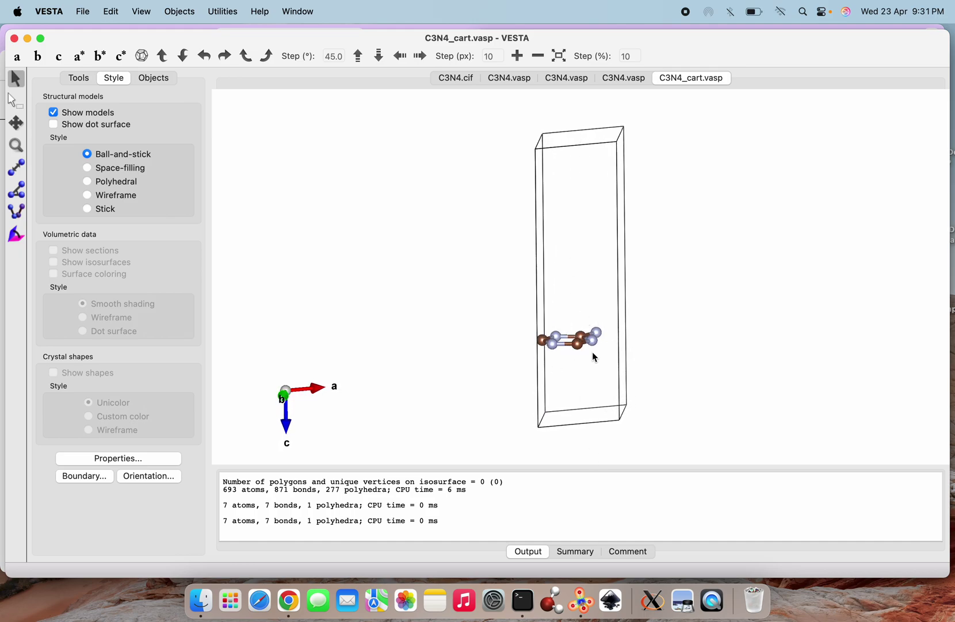
pyautogui.moveTo(593, 389); pyautogui.dragTo(556, 382)
# View C3N4_cart.vasp down the c axis and show its lattice summary with c = 15 Å
pyautogui.scroll(5, 555, 380)
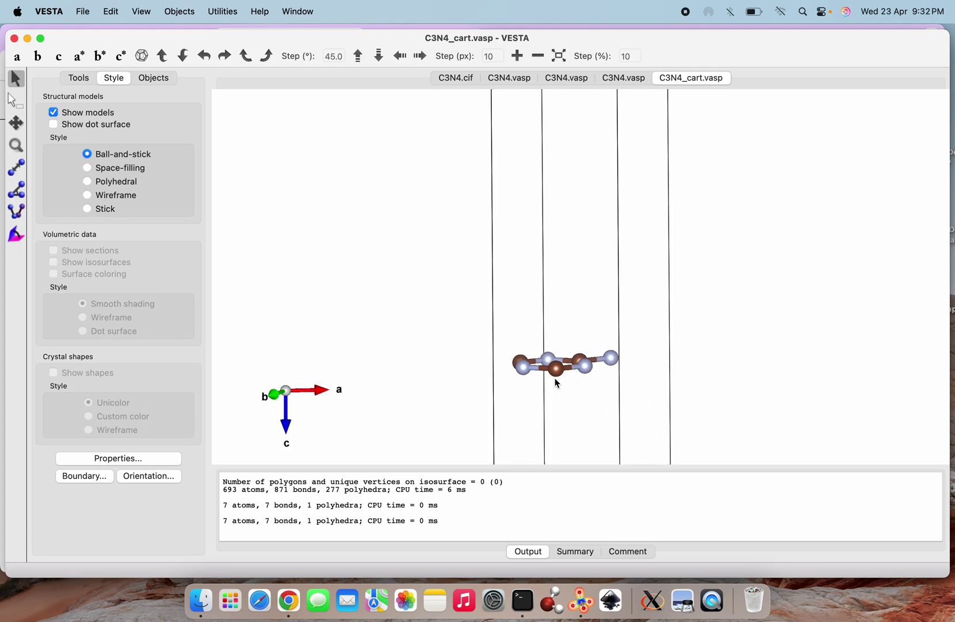
pyautogui.click(58, 57)
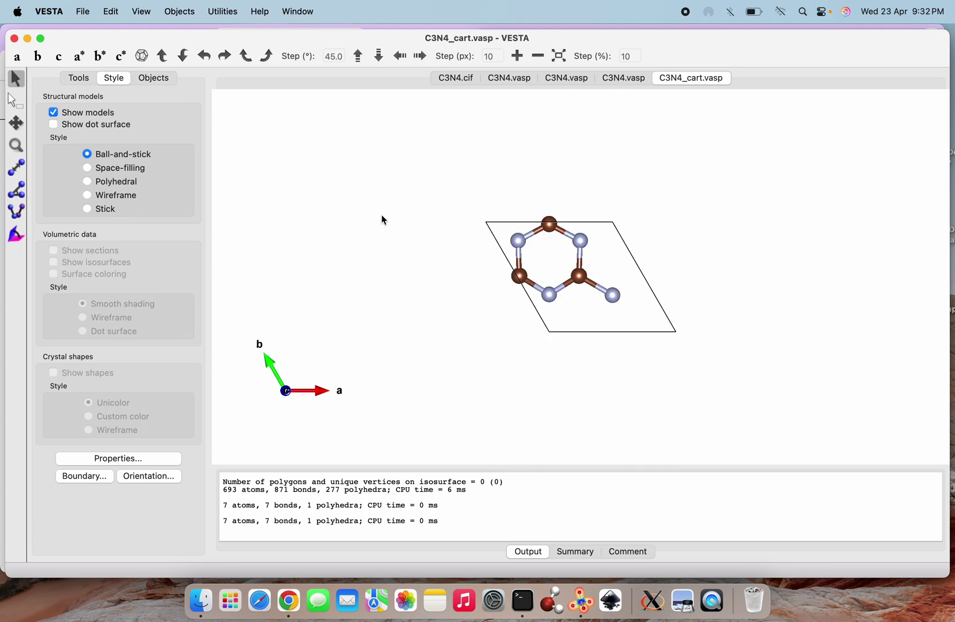
pyautogui.scroll(8, 584, 295)
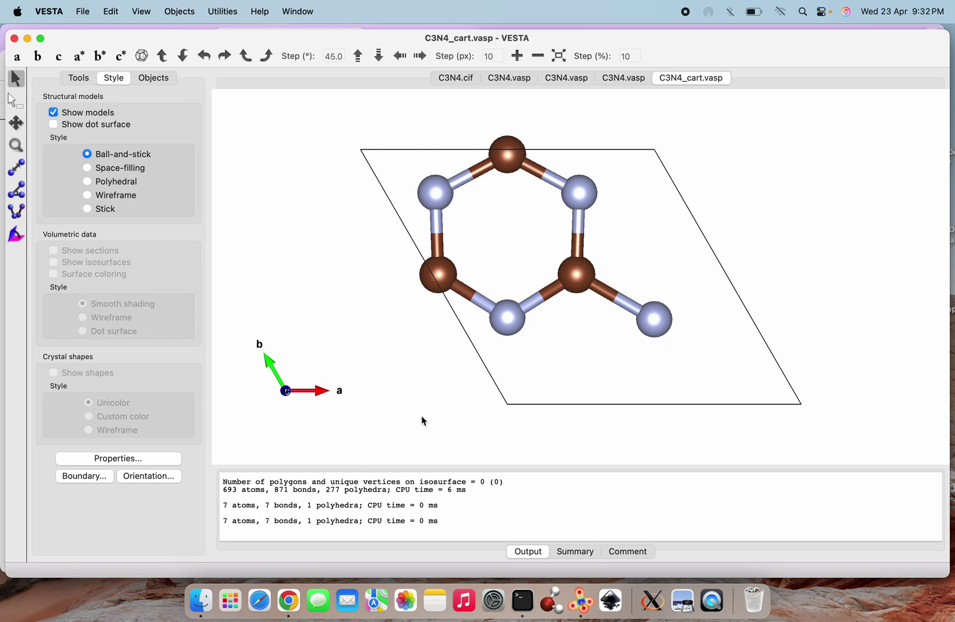
pyautogui.click(575, 552)
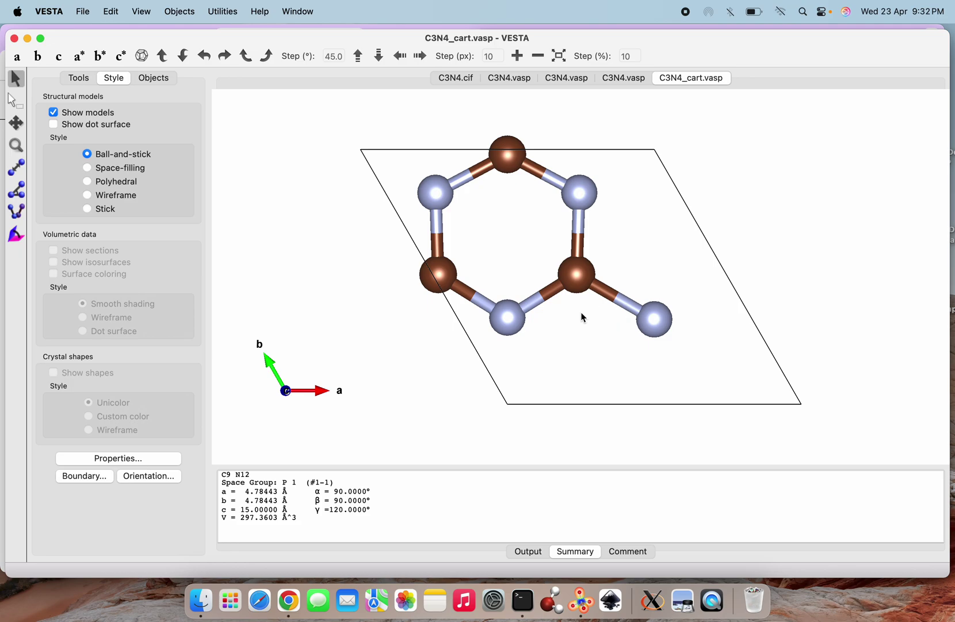
# Search the ScienceDirect article for 'lattice' to check the g-C3N4 lattice constants
pyautogui.click(288, 600)
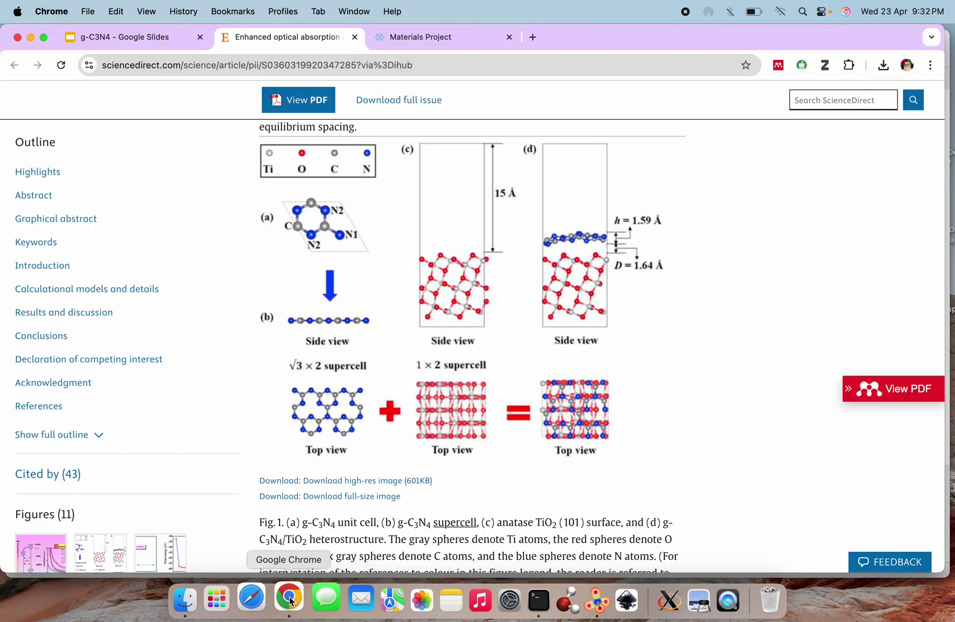
pyautogui.scroll(15, 442, 420)
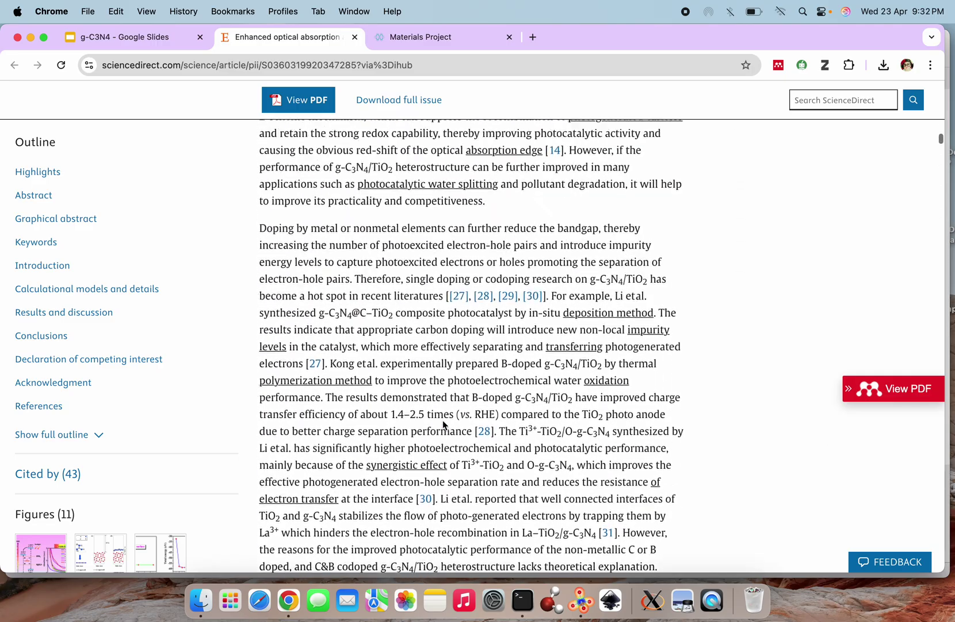
pyautogui.scroll(-15, 442, 419)
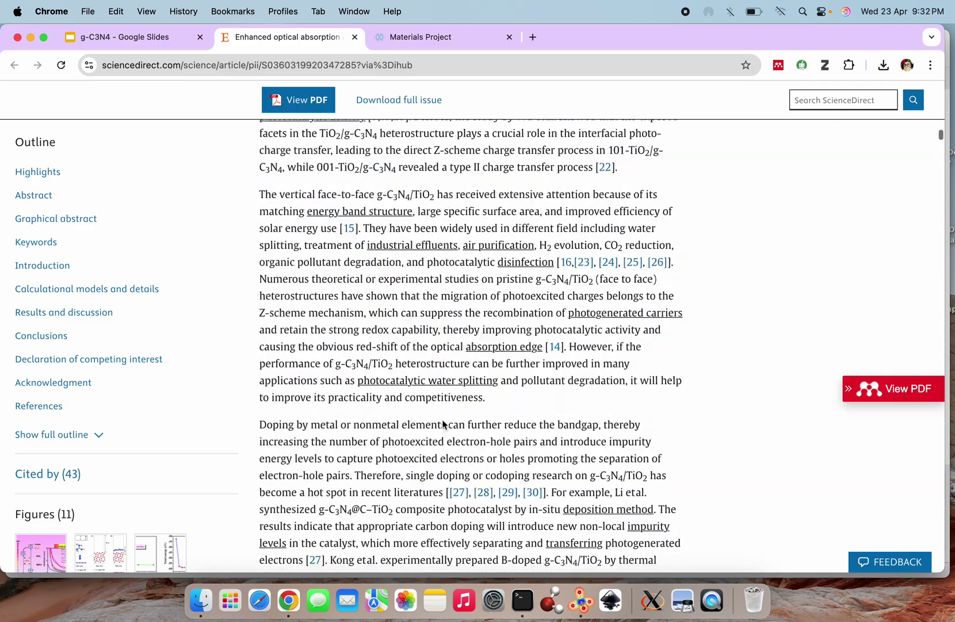
pyautogui.scroll(-20, 443, 421)
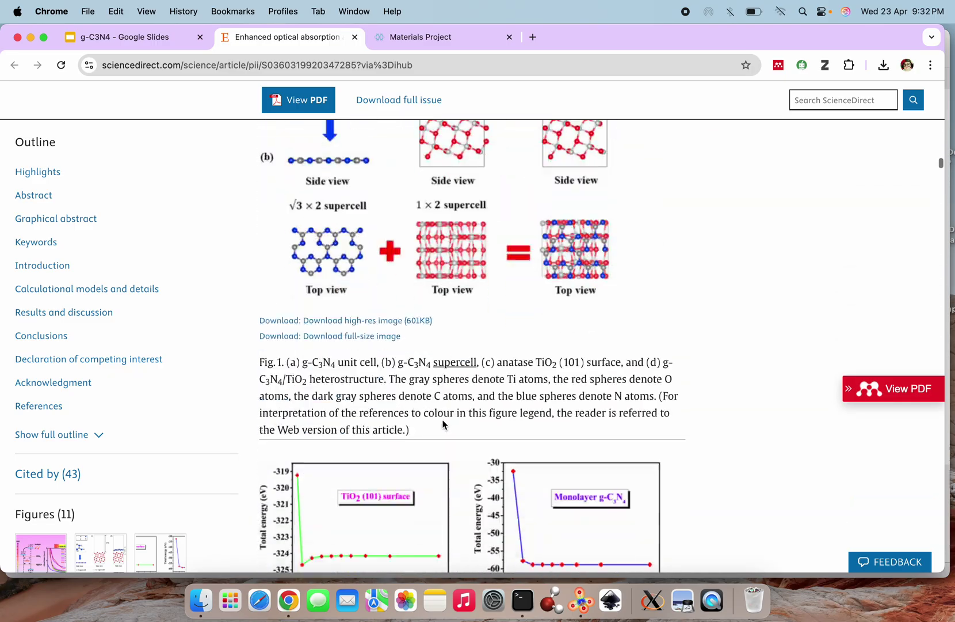
pyautogui.scroll(2, 442, 424)
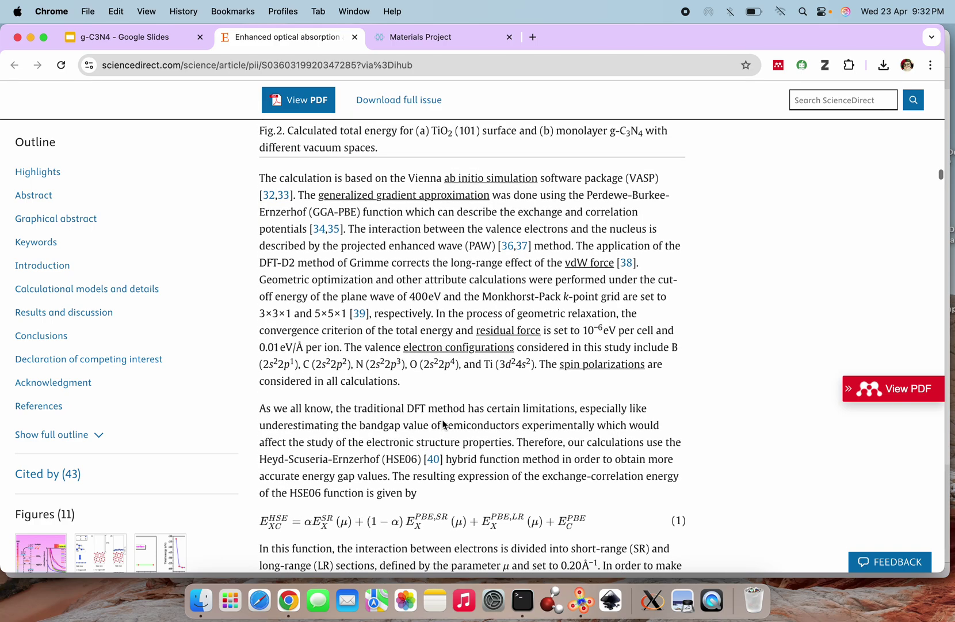
pyautogui.press('cmd+f')
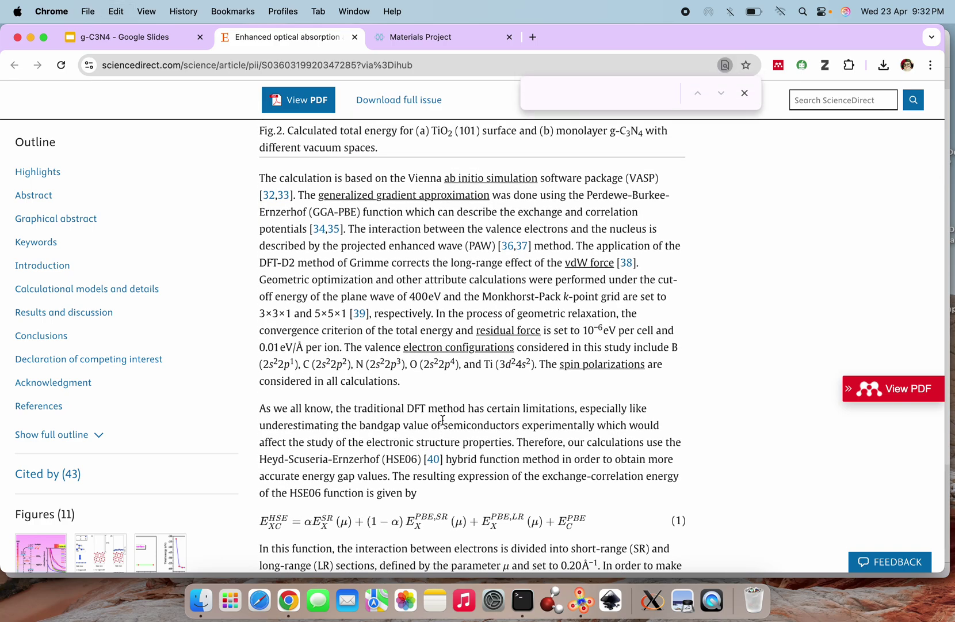
pyautogui.write('lattice')
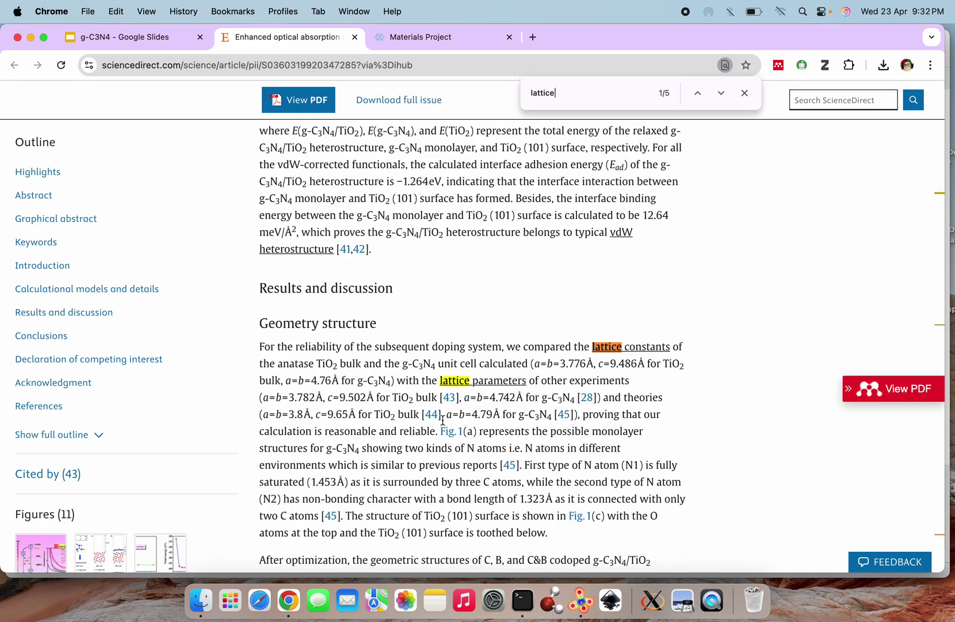
pyautogui.scroll(-2, 571, 448)
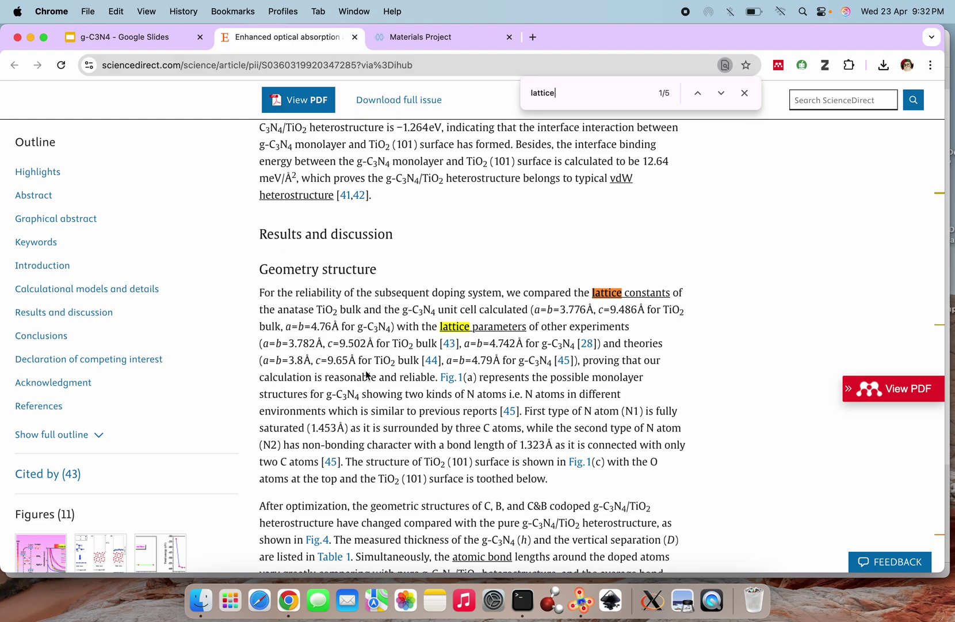
pyautogui.click(581, 602)
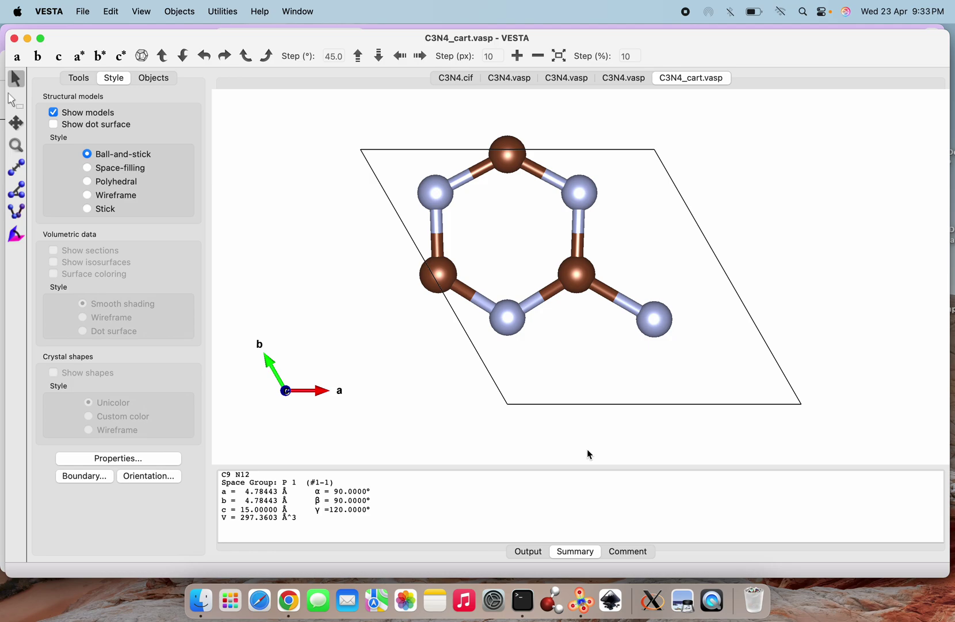
# Review the transformation matrix on slide 5, then return to VESTA
pyautogui.click(289, 601)
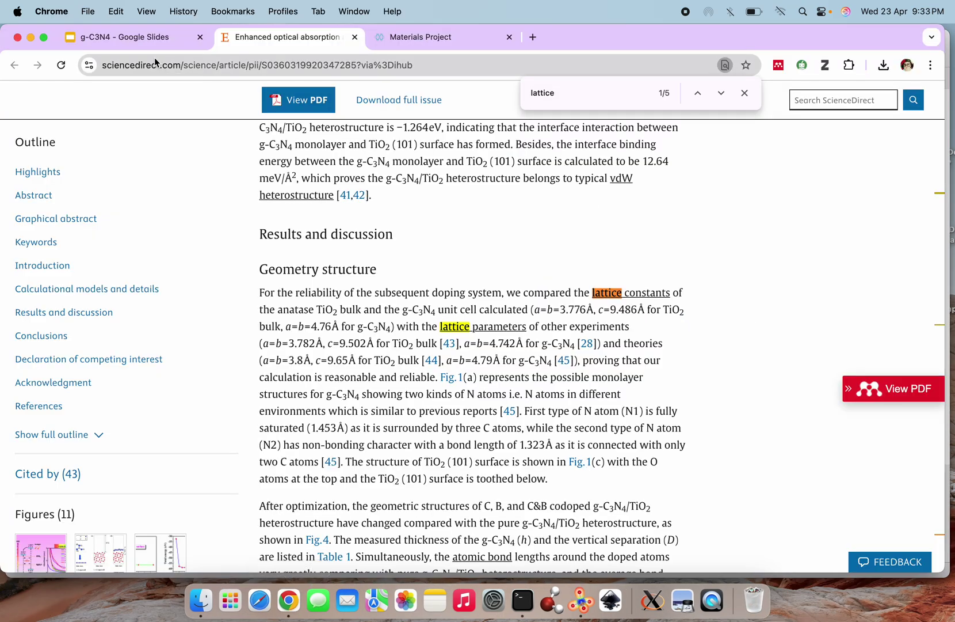
pyautogui.click(133, 37)
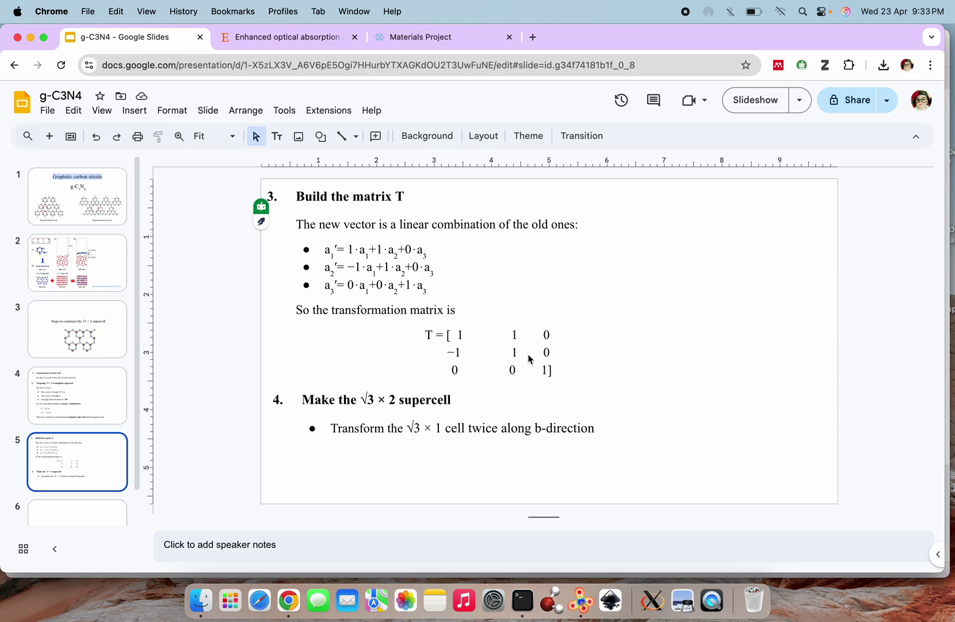
pyautogui.click(583, 611)
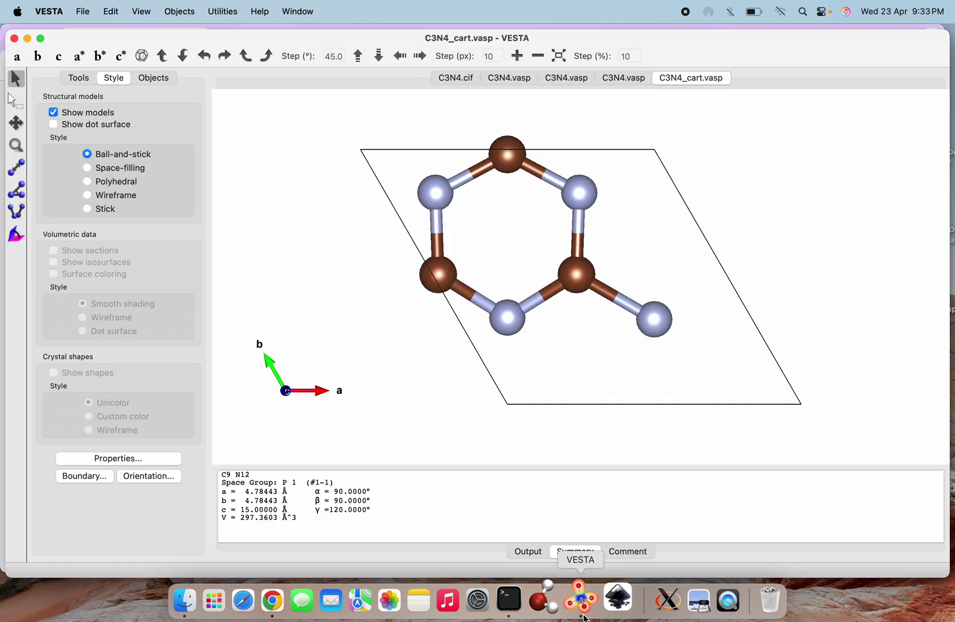
# Enter the transformation matrix [1 1 0; −1 1 0; 0 0 1] in the Unit Cell editor
pyautogui.click(84, 13)
pyautogui.moveTo(107, 17)
pyautogui.moveTo(138, 71)
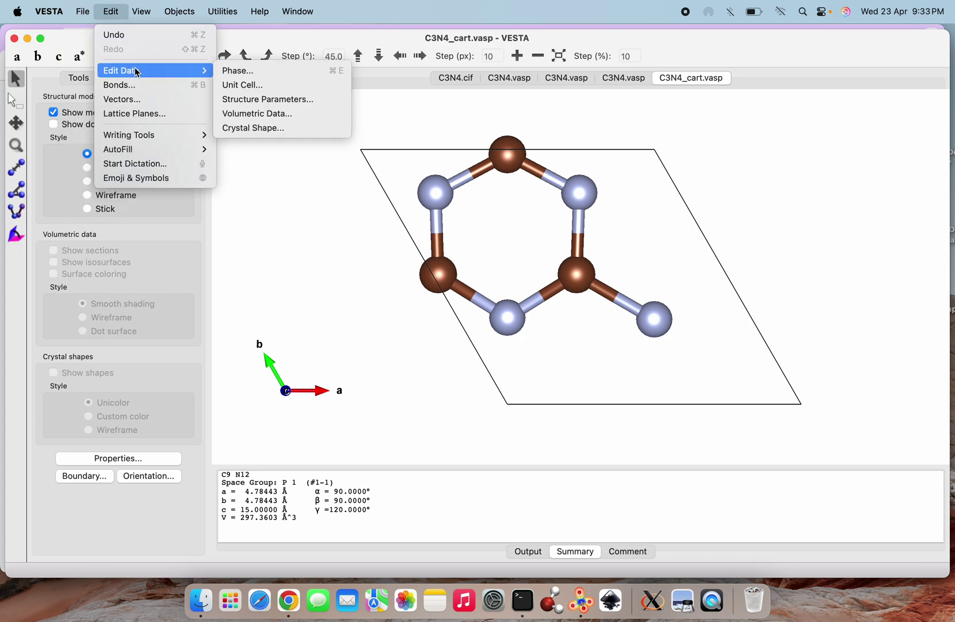
pyautogui.click(244, 85)
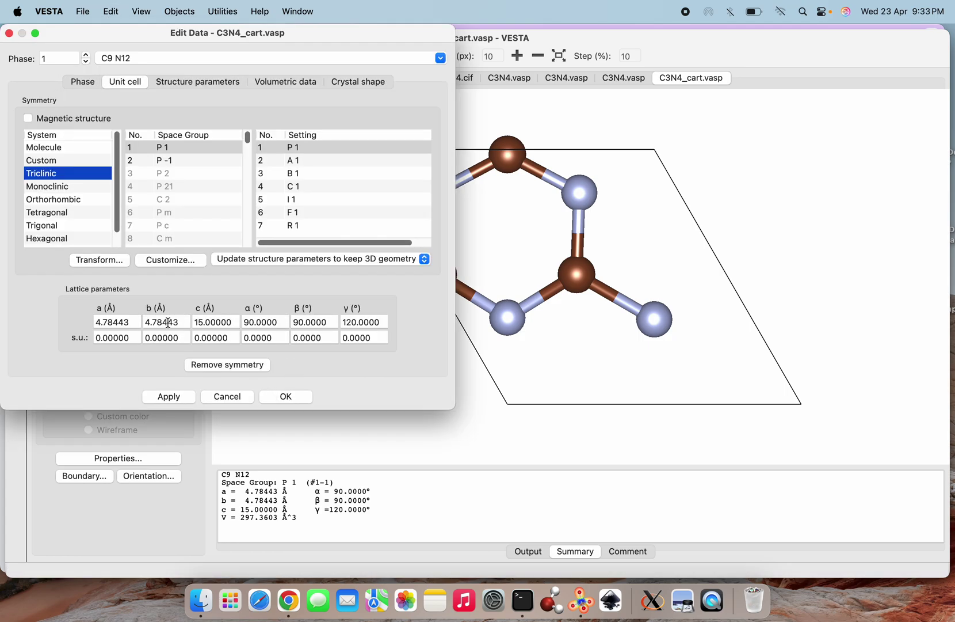
pyautogui.click(98, 260)
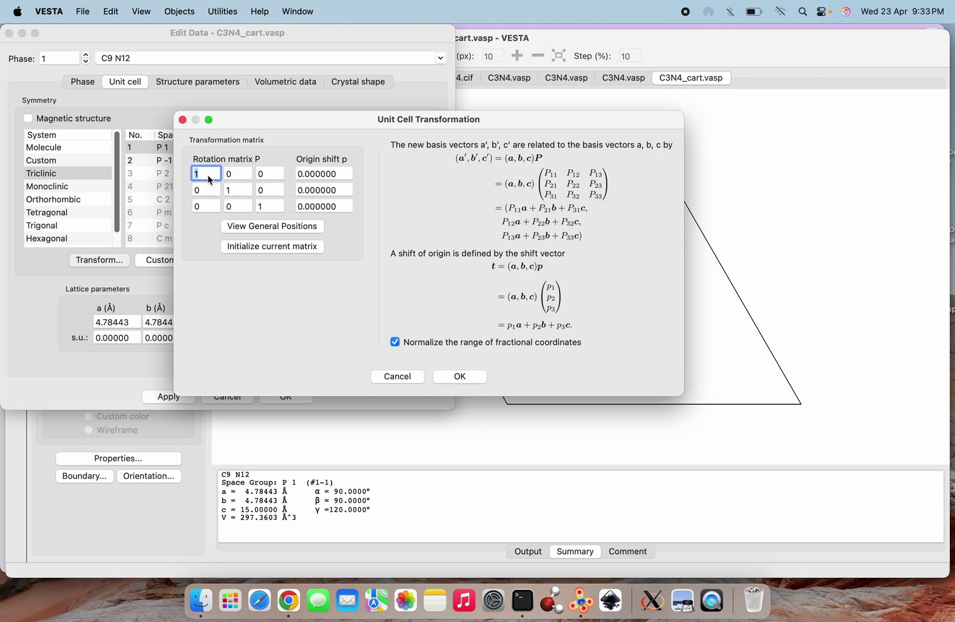
pyautogui.click(241, 174)
pyautogui.press('BackSpace')
pyautogui.write('1')
pyautogui.click(203, 190)
pyautogui.press('BackSpace')
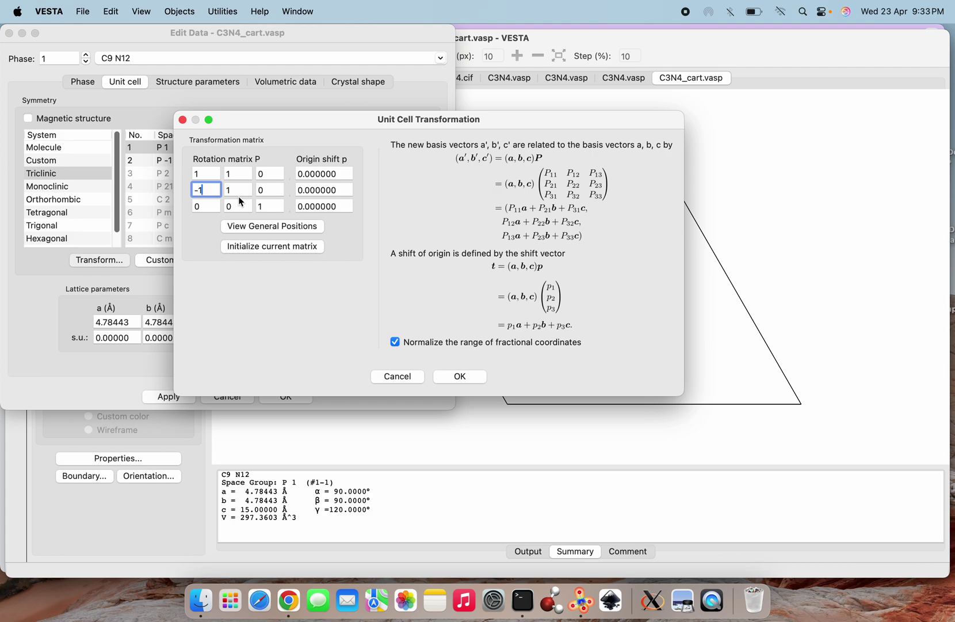
# Apply the transformation, accepting the volume change and searching atoms to fill the rectangular cell
pyautogui.click(458, 377)
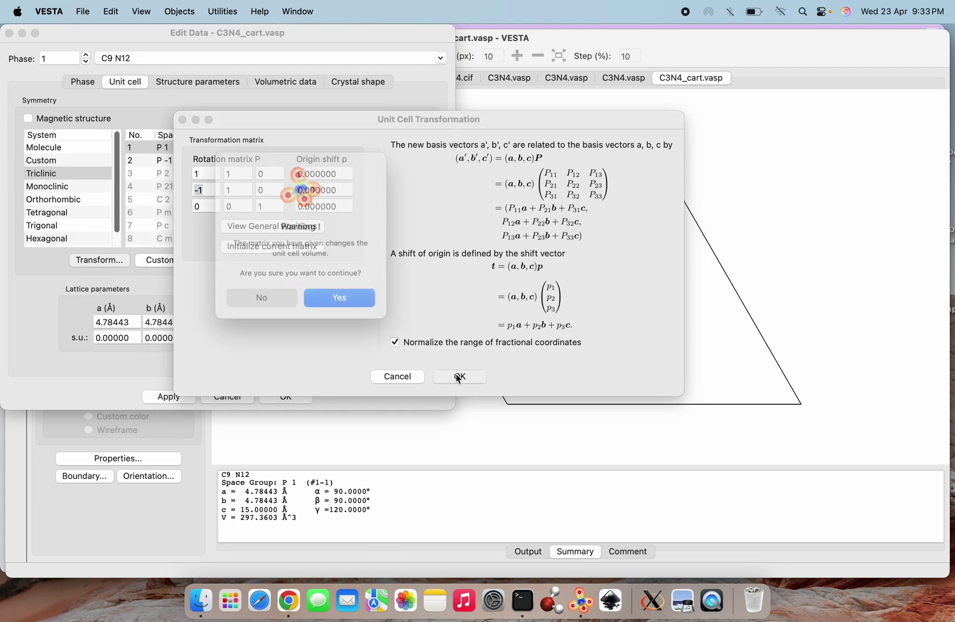
pyautogui.click(341, 298)
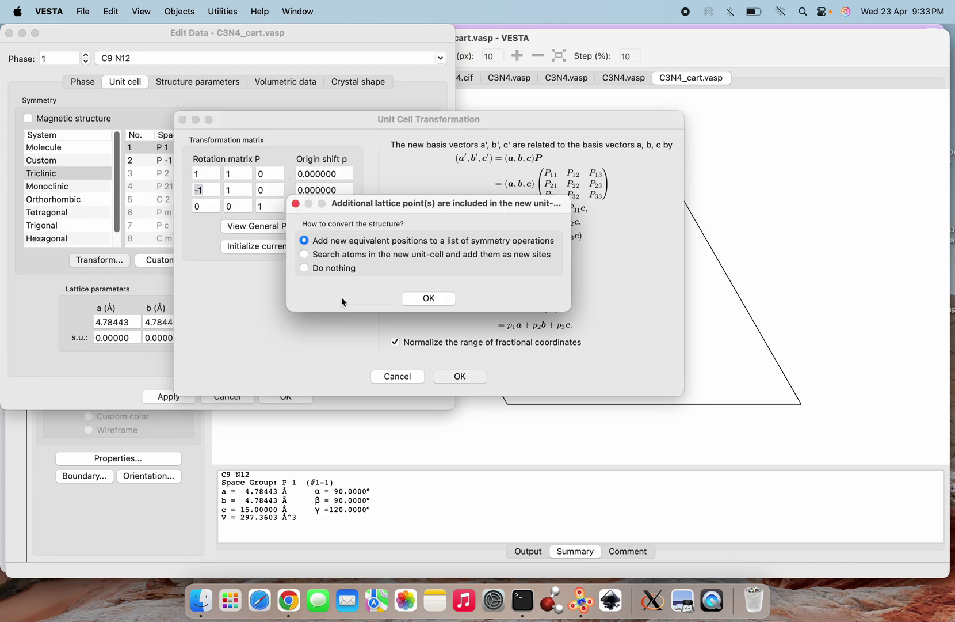
pyautogui.click(368, 259)
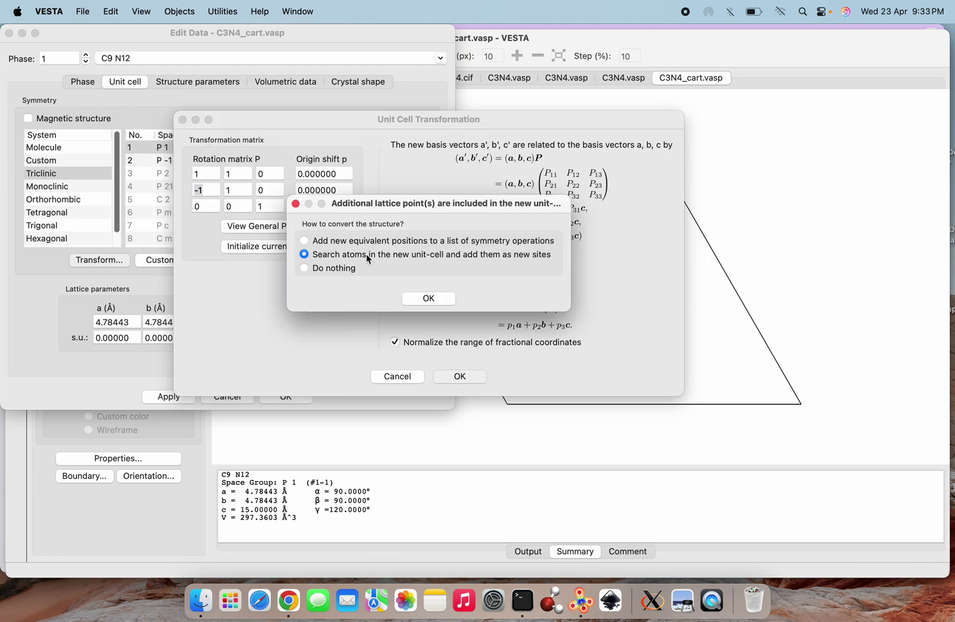
pyautogui.click(439, 301)
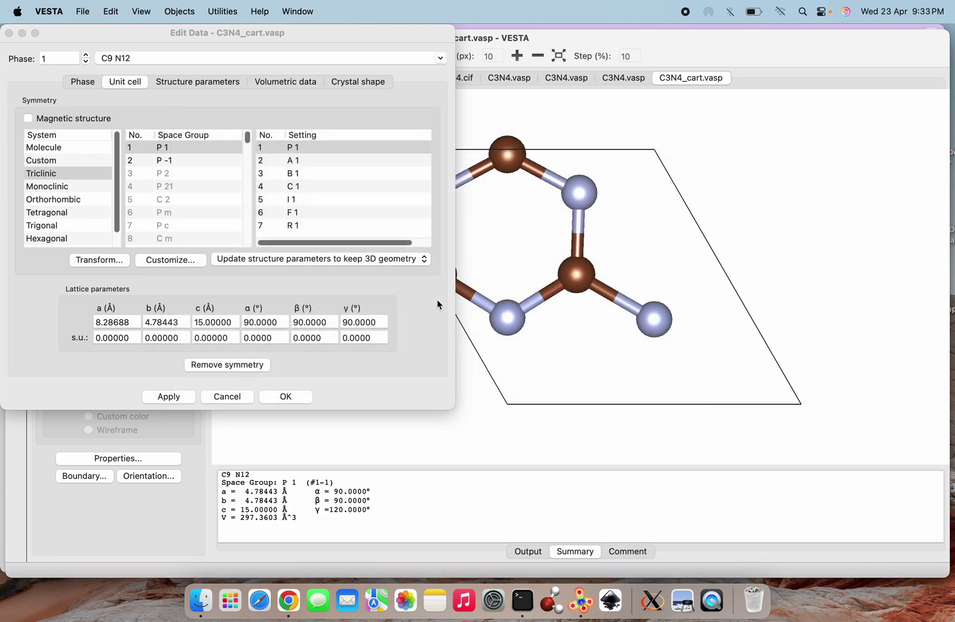
pyautogui.click(176, 397)
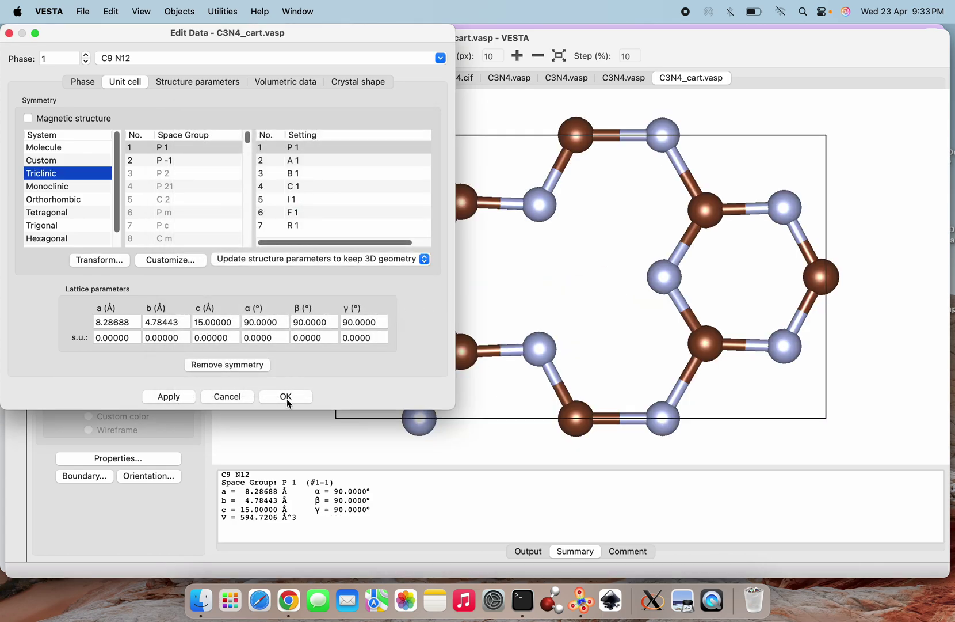
# Keep the rectangular cell and inspect it along the a, b and c axes, zooming in and out
pyautogui.click(287, 397)
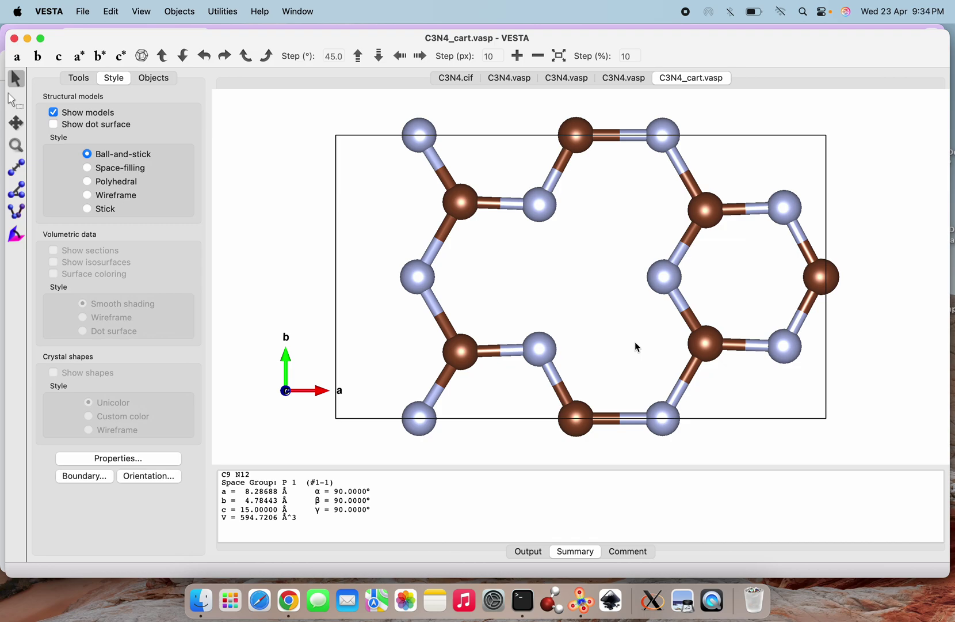
pyautogui.click(16, 57)
pyautogui.scroll(-4, 647, 305)
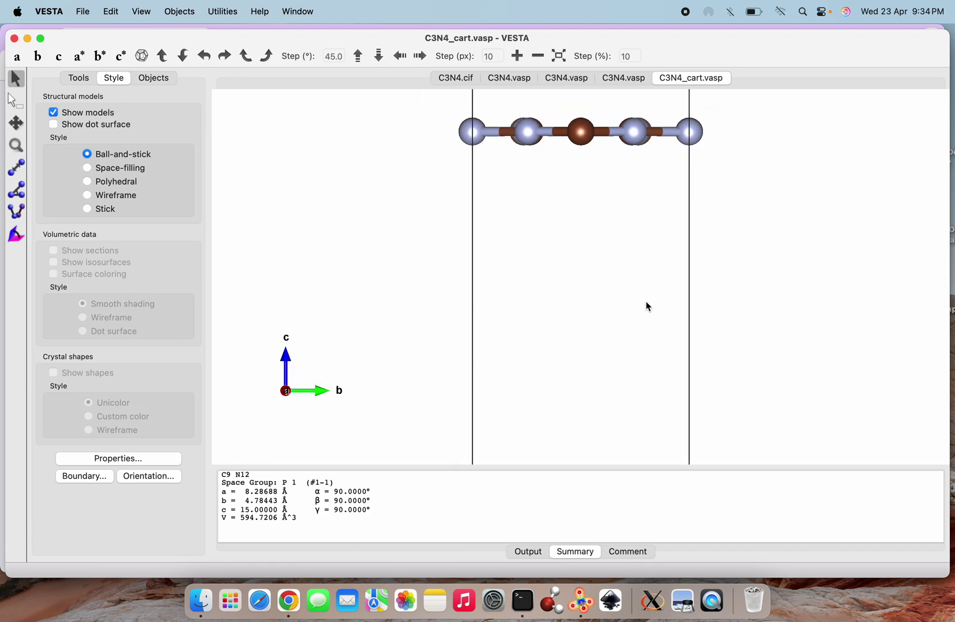
pyautogui.scroll(4, 647, 305)
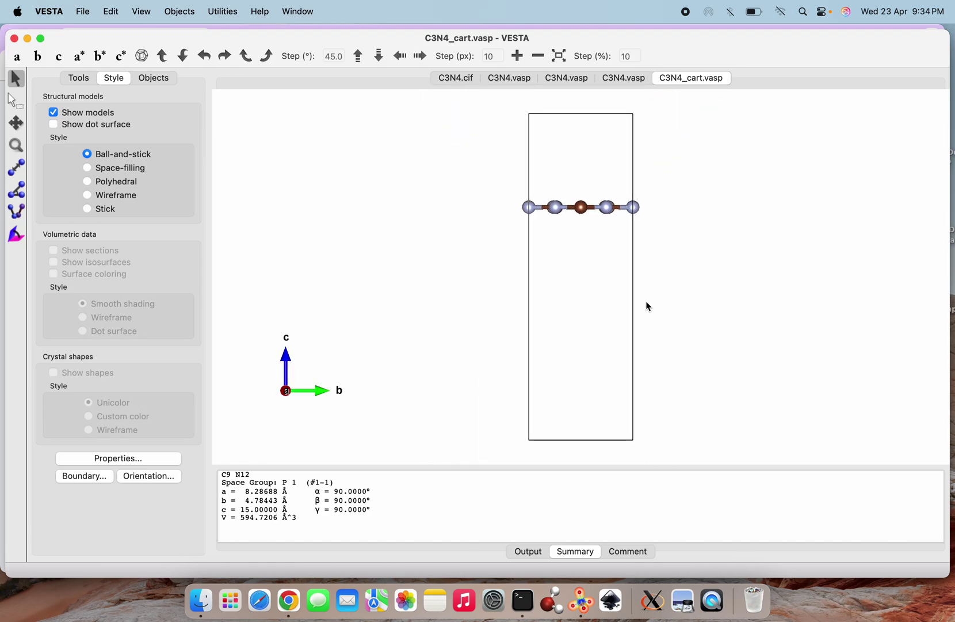
pyautogui.click(37, 58)
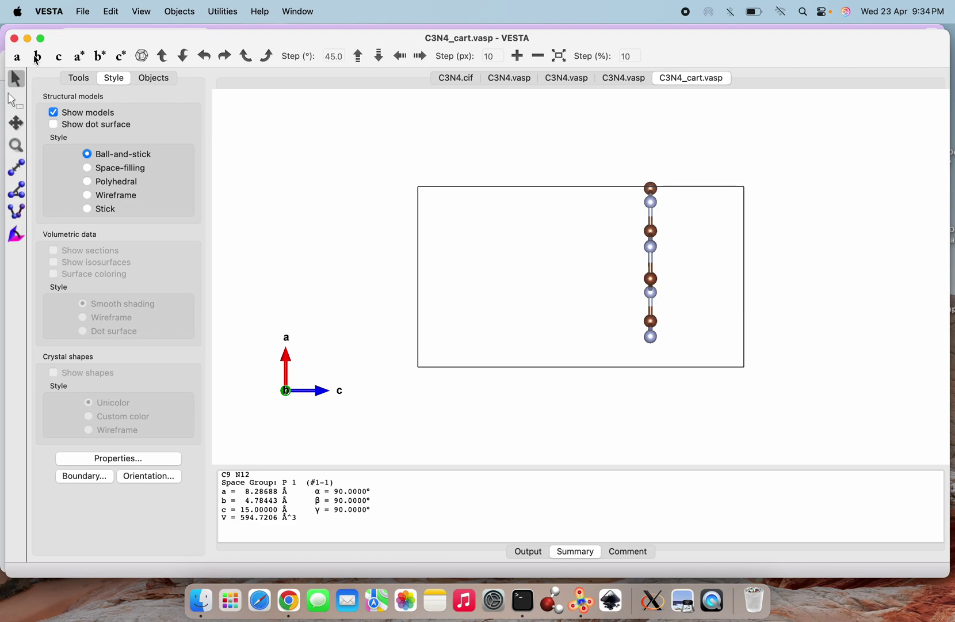
pyautogui.click(63, 59)
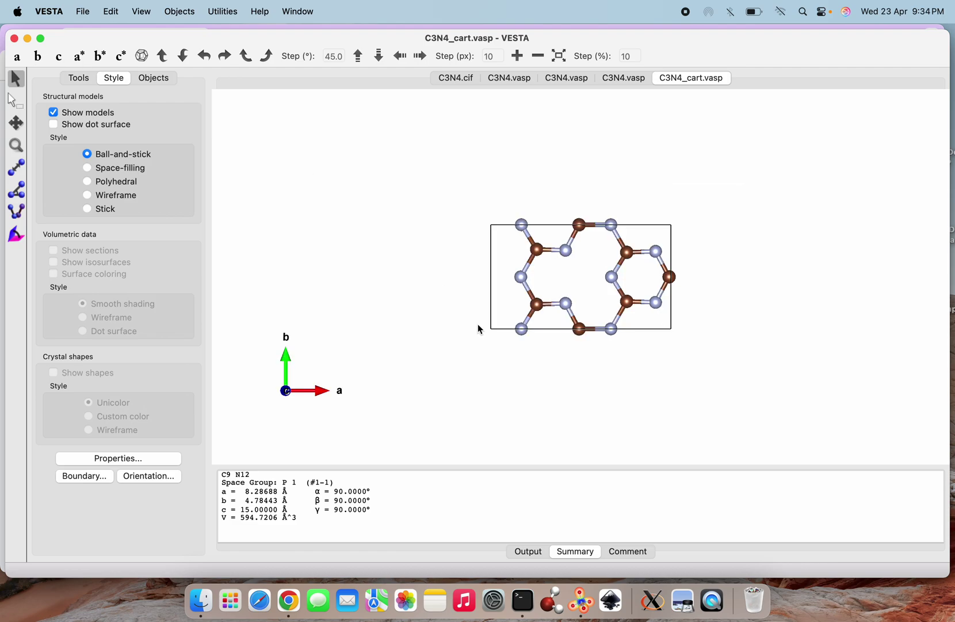
pyautogui.scroll(5, 622, 331)
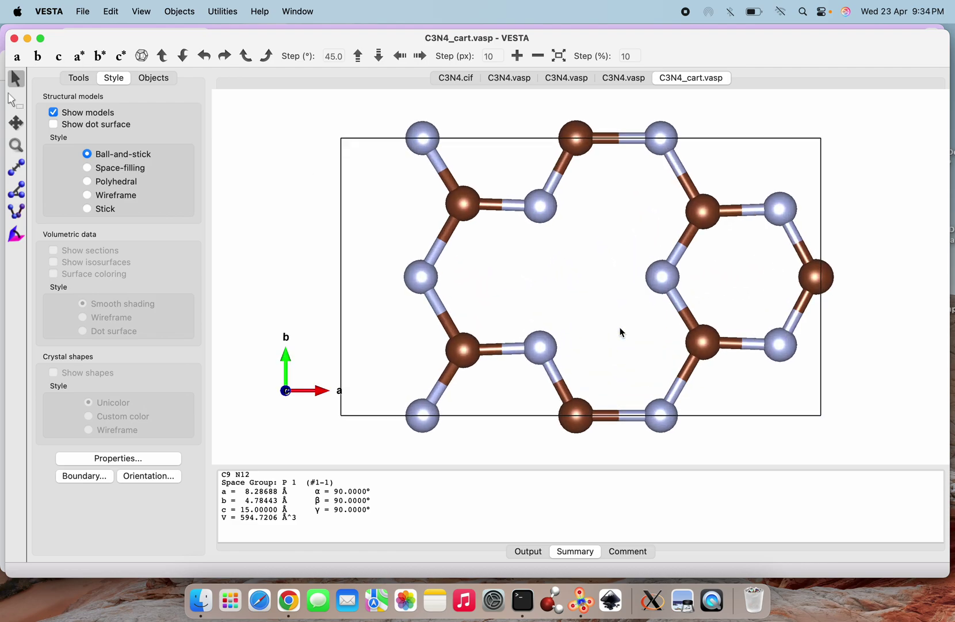
pyautogui.scroll(-2, 621, 332)
pyautogui.scroll(2, 622, 332)
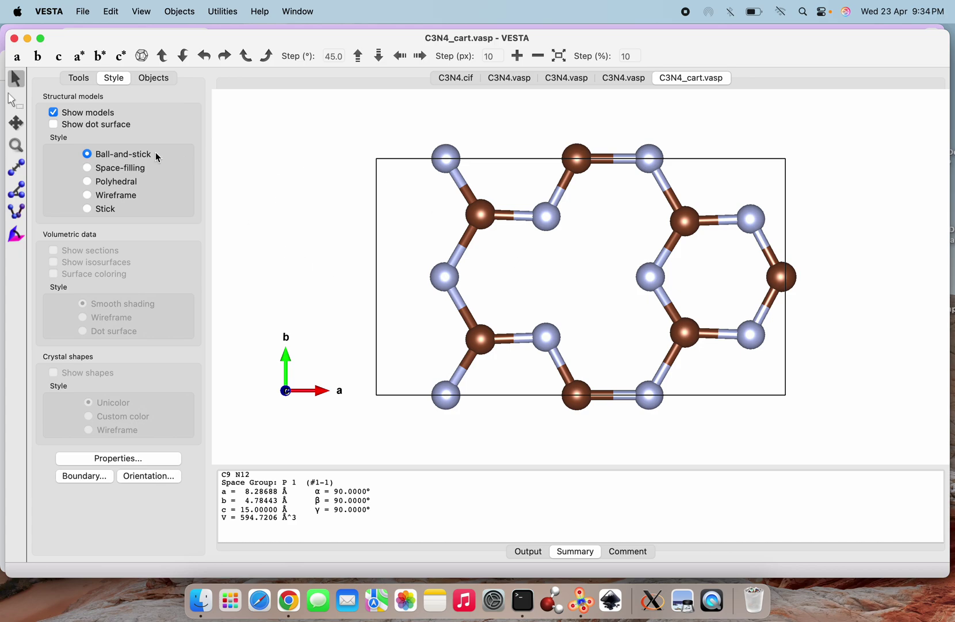
pyautogui.click(84, 12)
# Export the cell to Downloads as C3N4_root3by1_supercell_.vasp with fractional coordinates
pyautogui.click(121, 139)
pyautogui.click(513, 140)
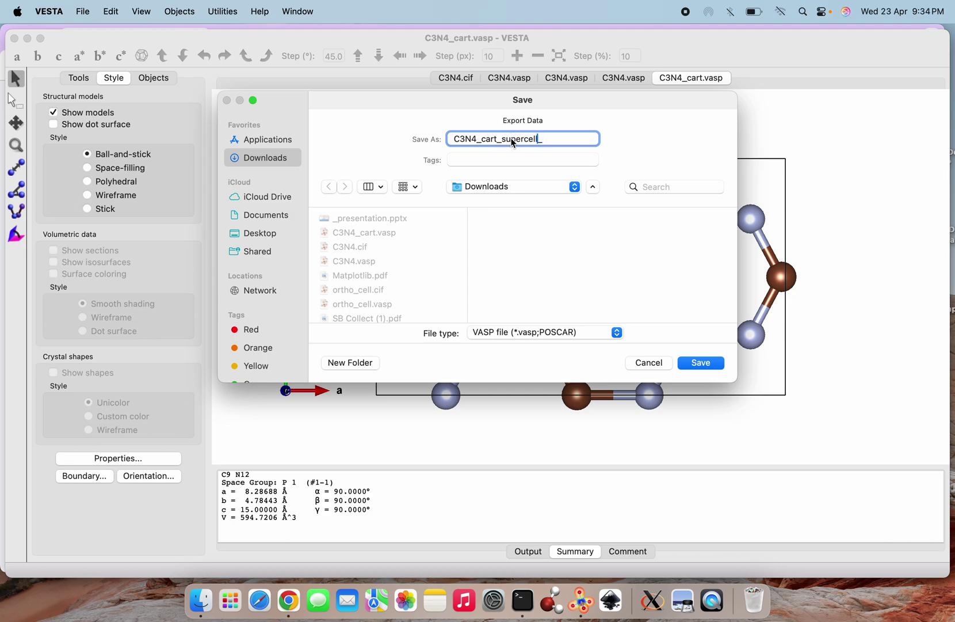
pyautogui.press('BackSpace')
pyautogui.press('BackSpace')
pyautogui.press('BackSpace')
pyautogui.press('BackSpace')
pyautogui.write('root3by1')
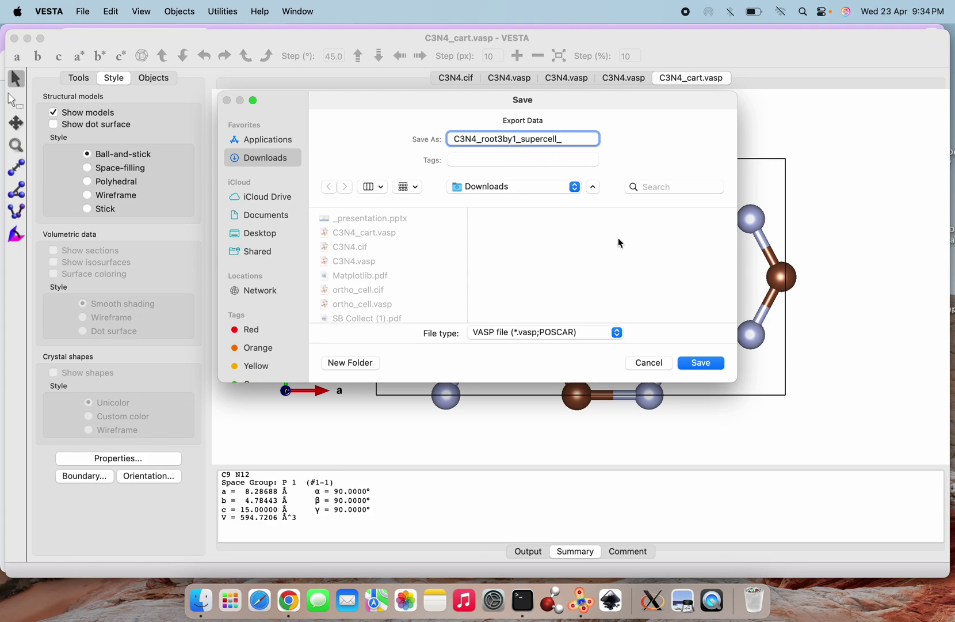
pyautogui.click(700, 364)
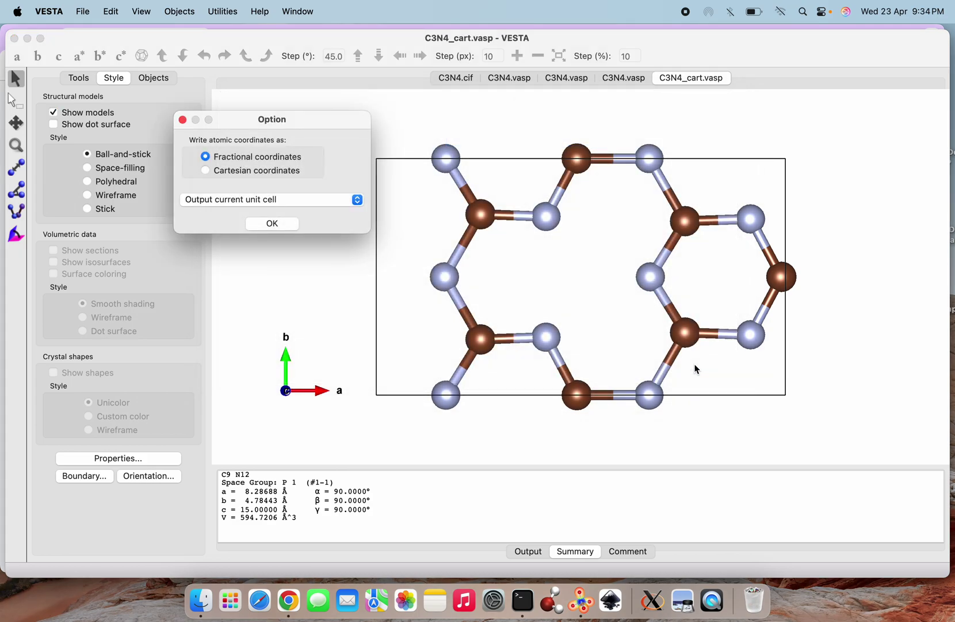
pyautogui.click(271, 224)
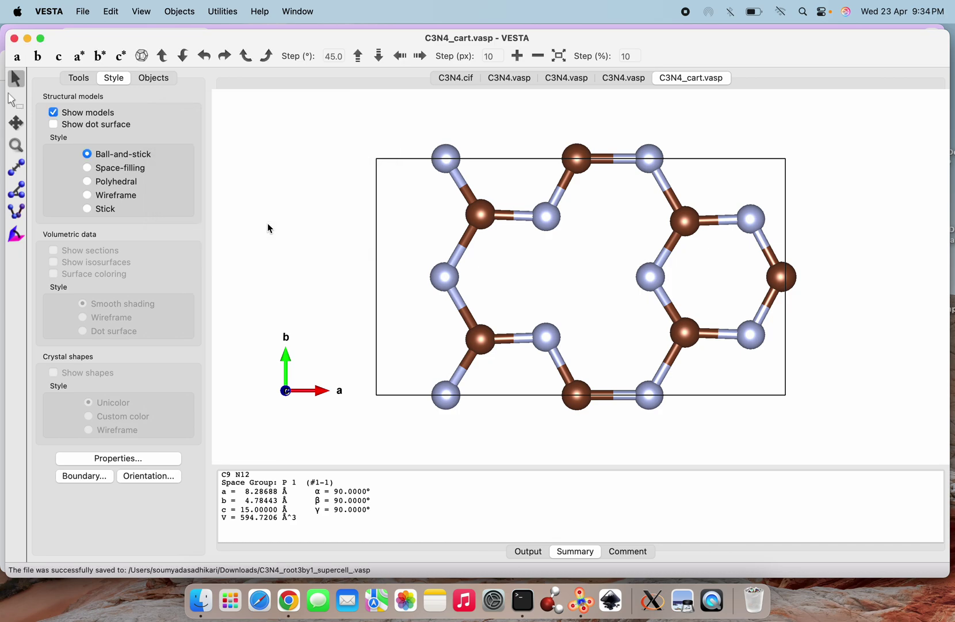
pyautogui.click(84, 16)
# Open C3N4_root3by1_supercell_.vasp from Downloads
pyautogui.click(96, 70)
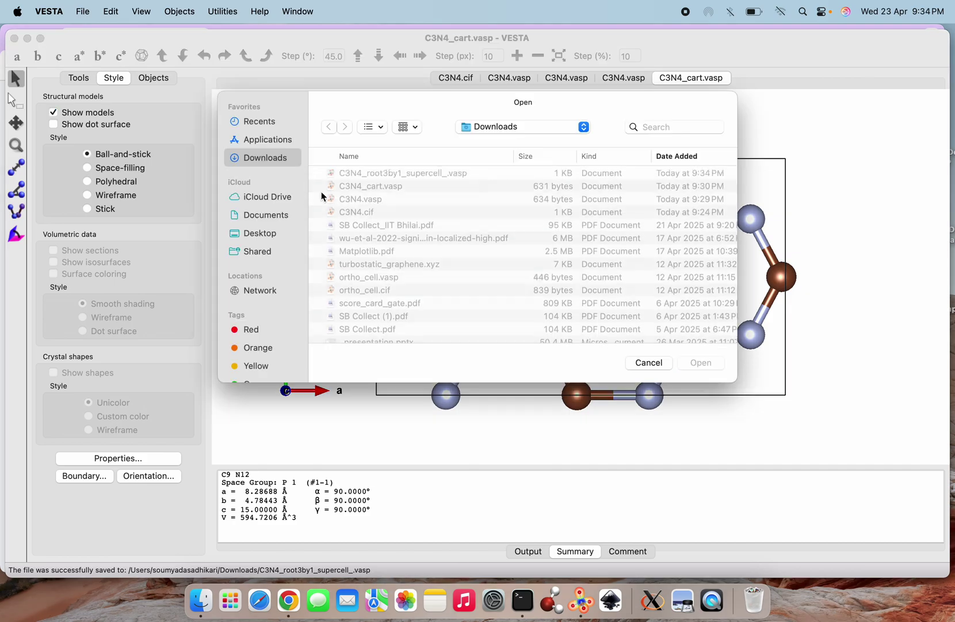
pyautogui.click(409, 180)
pyautogui.click(699, 363)
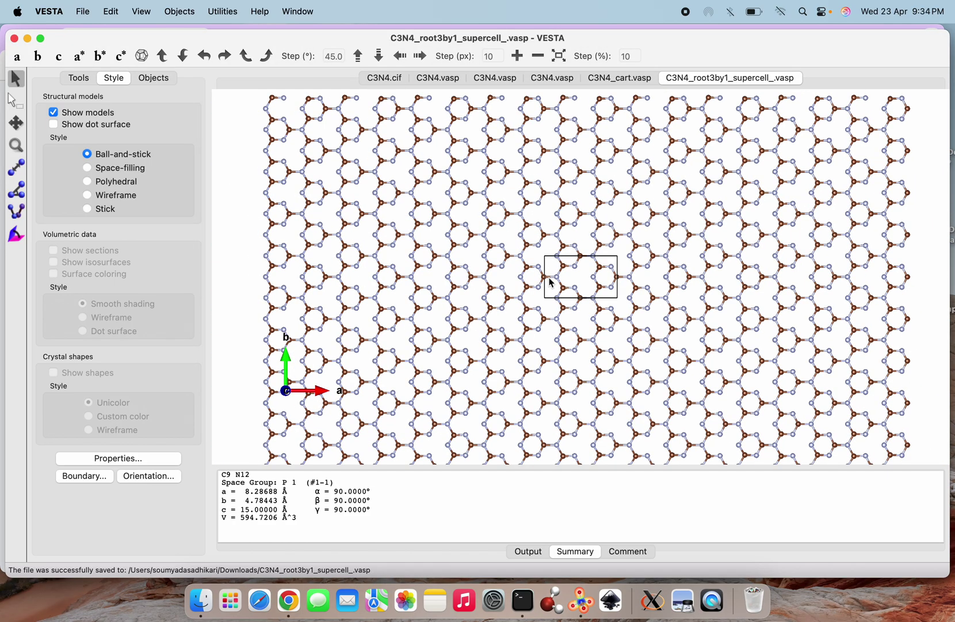
# Set the C–N bond rule to 'Do not search atoms beyond the boundary'
pyautogui.click(111, 13)
pyautogui.click(127, 86)
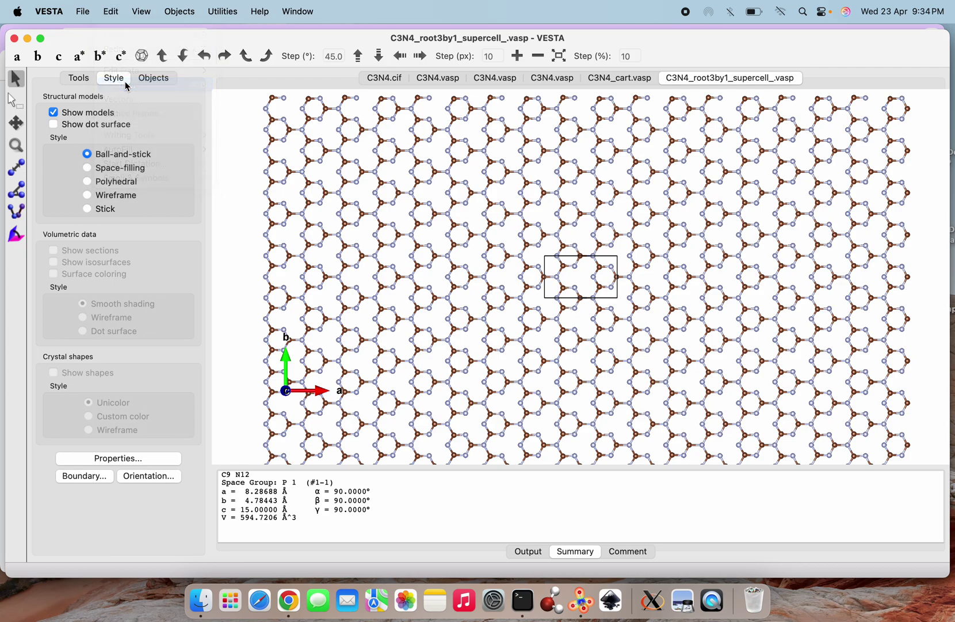
pyautogui.click(225, 222)
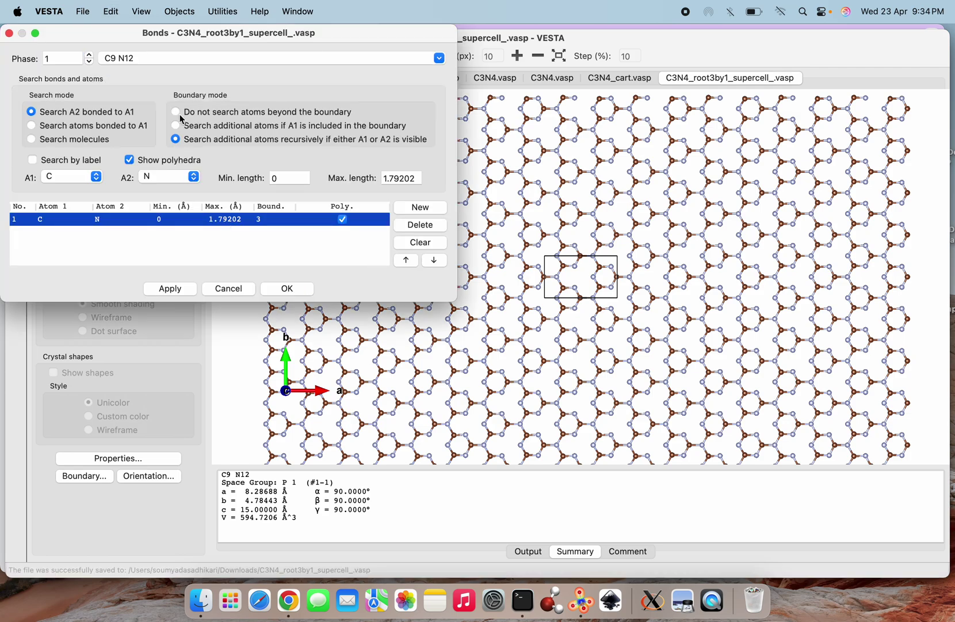
pyautogui.click(173, 290)
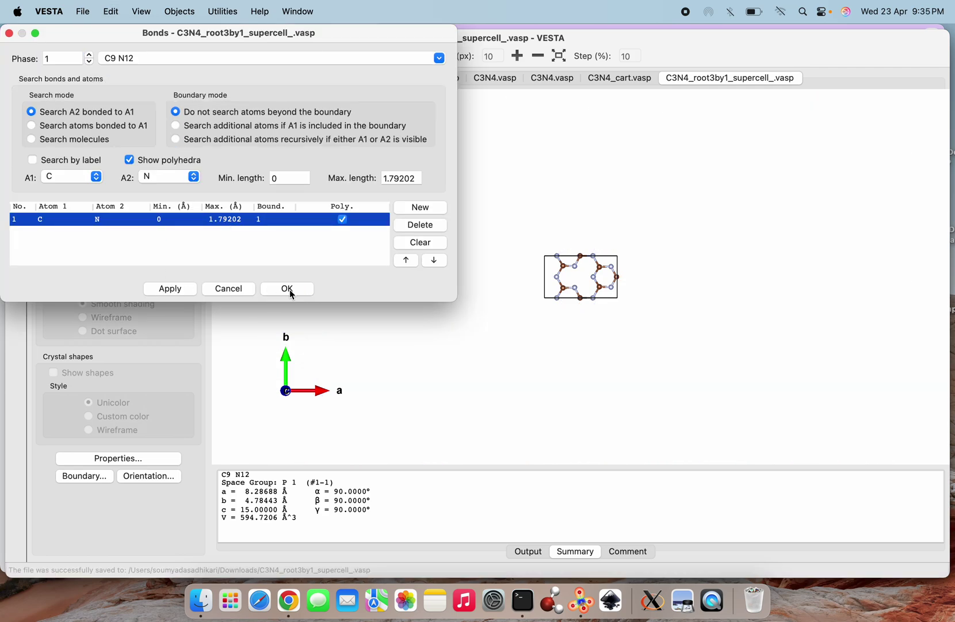
pyautogui.click(288, 289)
pyautogui.scroll(10, 636, 325)
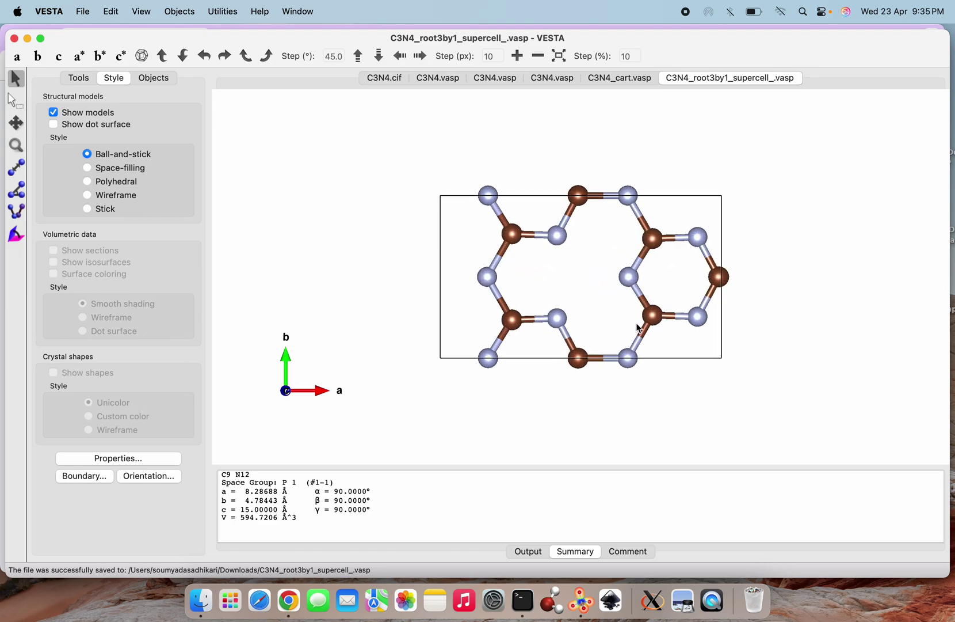
# Set the unit cell transformation matrix entry P22 to 2
pyautogui.click(88, 18)
pyautogui.moveTo(134, 71)
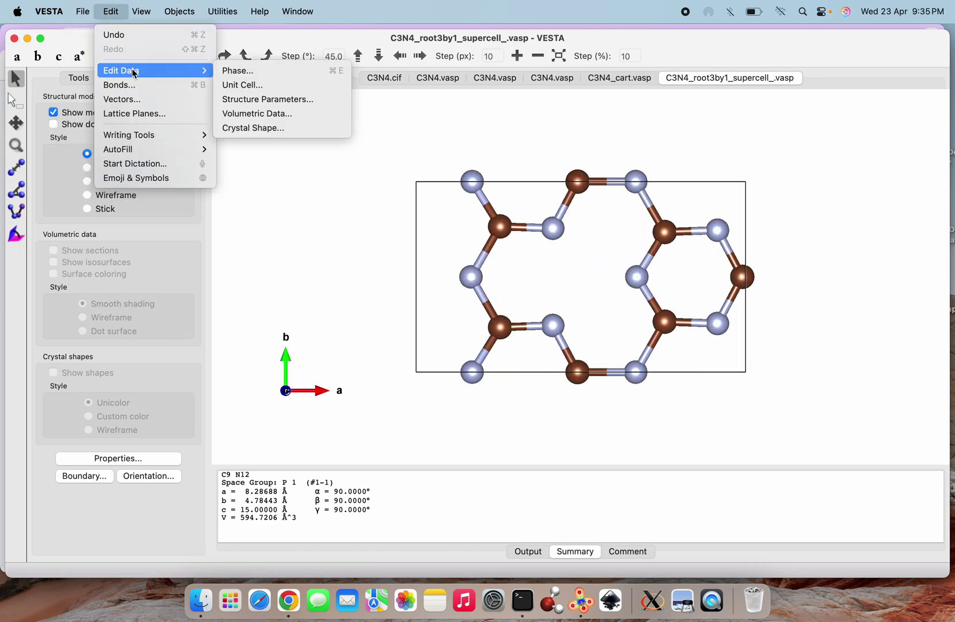
pyautogui.click(243, 84)
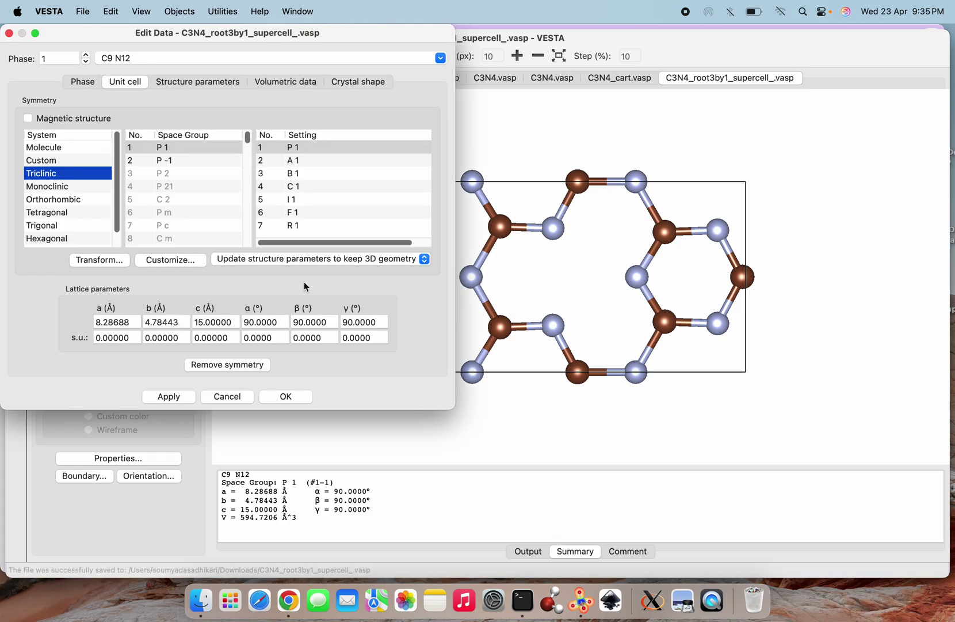
pyautogui.click(107, 261)
pyautogui.click(237, 190)
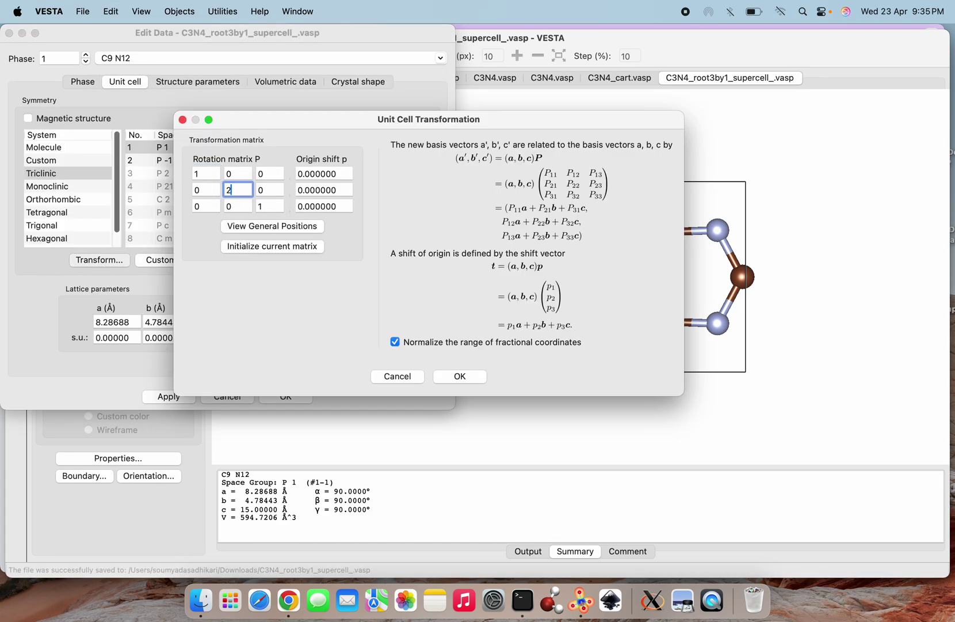
# Apply the doubling with atoms searched in the new cell, giving b = 9.56887 Å
pyautogui.click(458, 377)
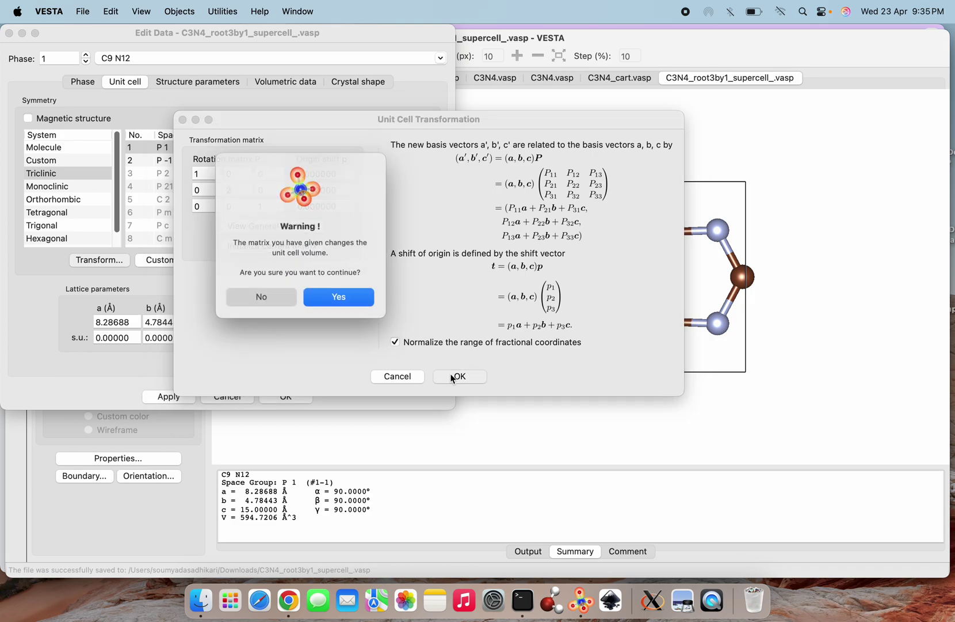
pyautogui.click(339, 299)
pyautogui.click(356, 257)
pyautogui.click(428, 298)
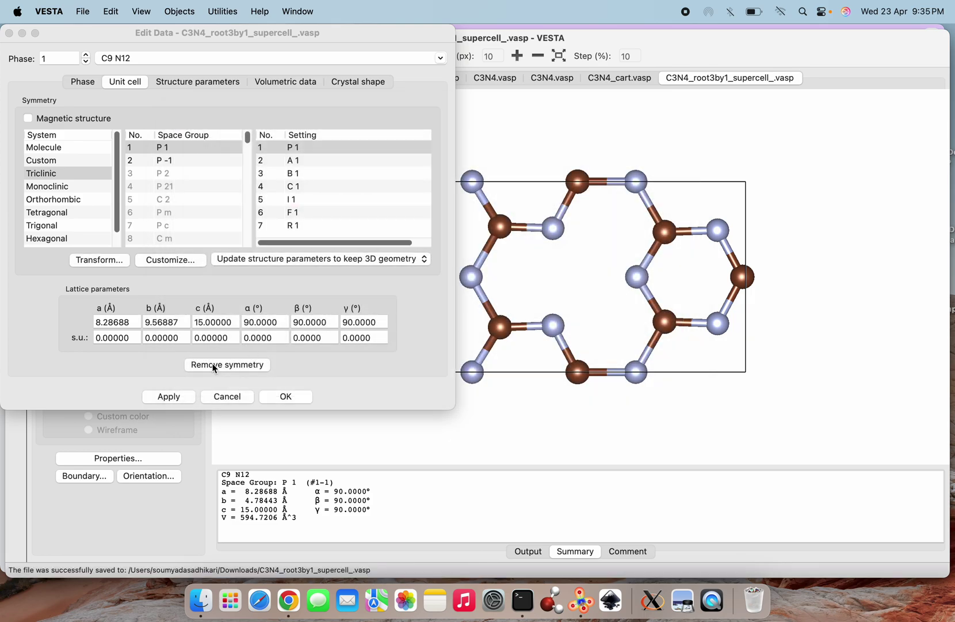
pyautogui.click(177, 397)
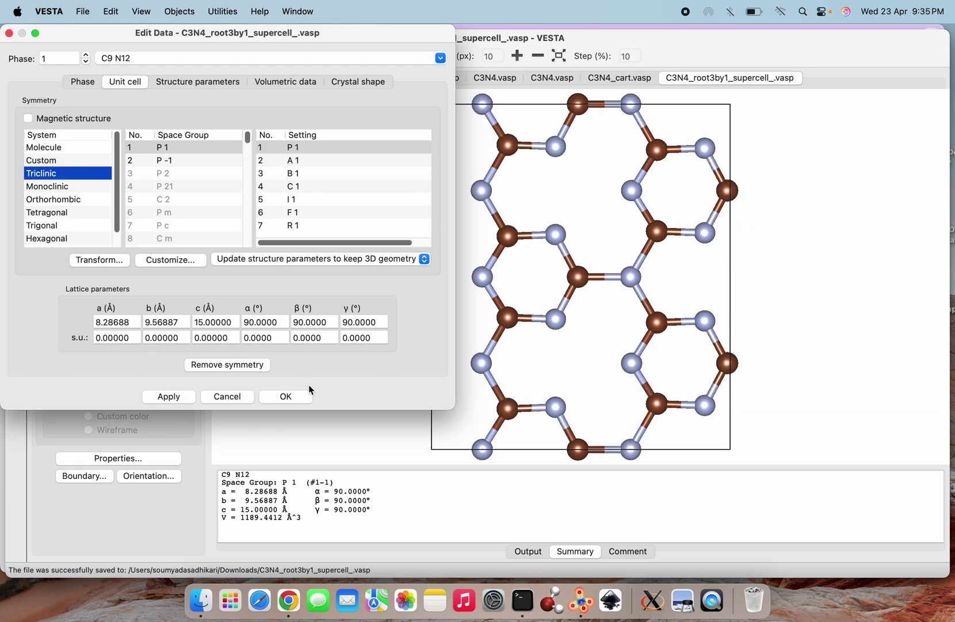
pyautogui.click(296, 397)
pyautogui.scroll(-2, 607, 324)
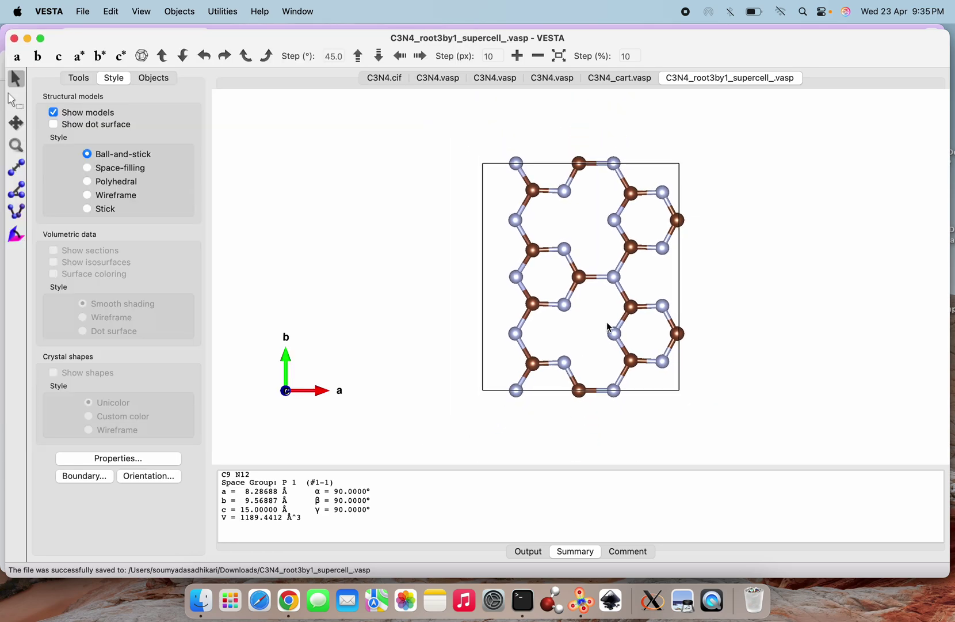
pyautogui.scroll(3, 607, 322)
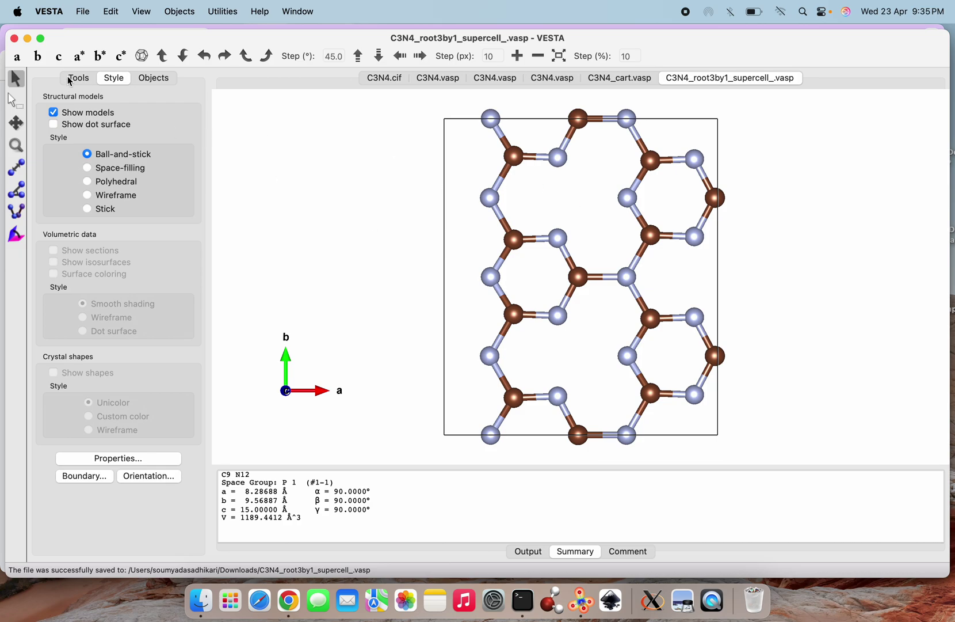
# Rotate the structure so b lies horizontal and set Unit cell Line to 'Do not show'
pyautogui.moveTo(715, 263); pyautogui.dragTo(328, 77)
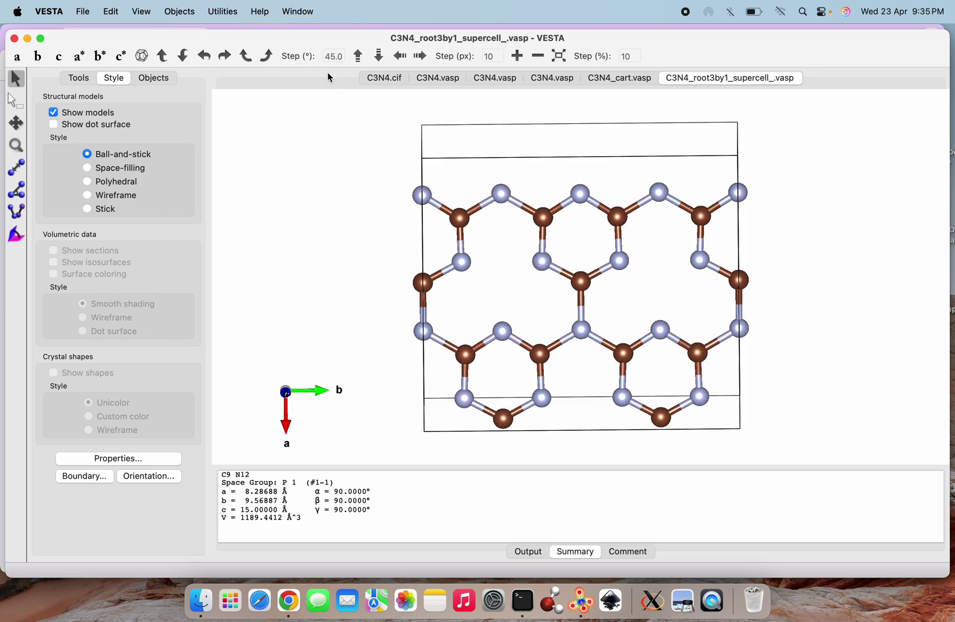
pyautogui.click(117, 461)
pyautogui.click(82, 107)
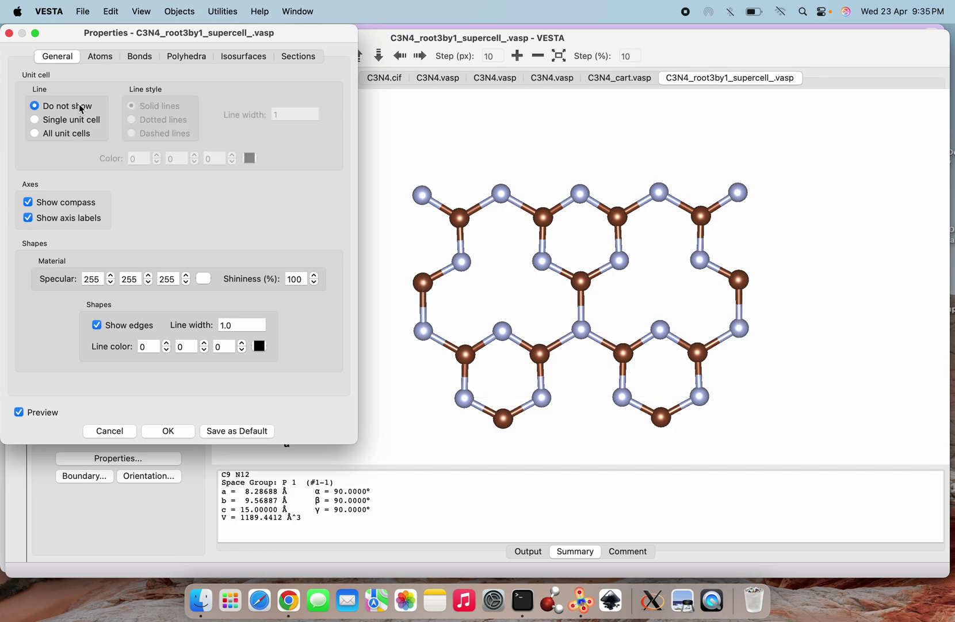
pyautogui.click(168, 431)
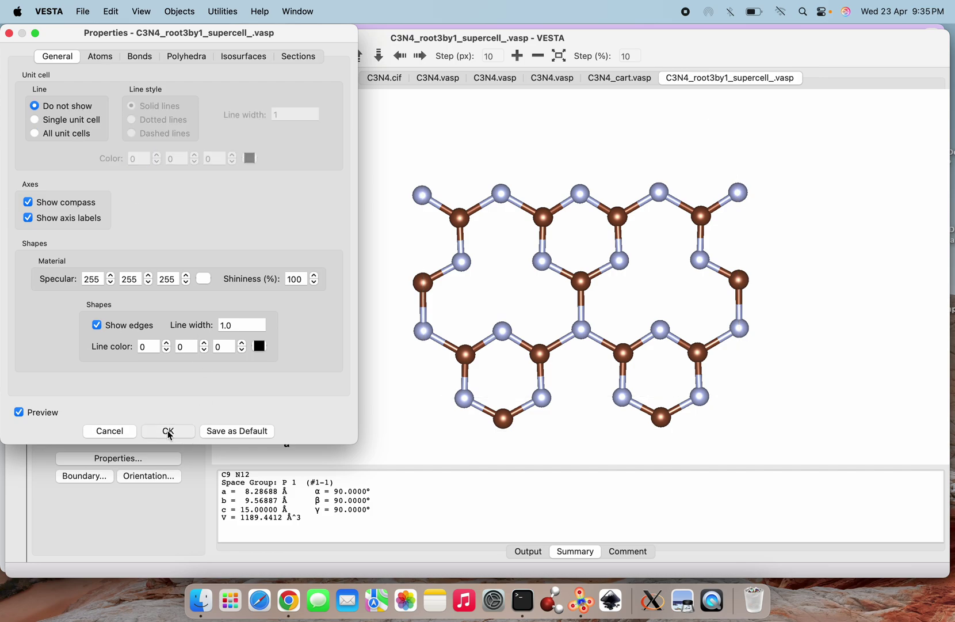
pyautogui.scroll(-2, 595, 397)
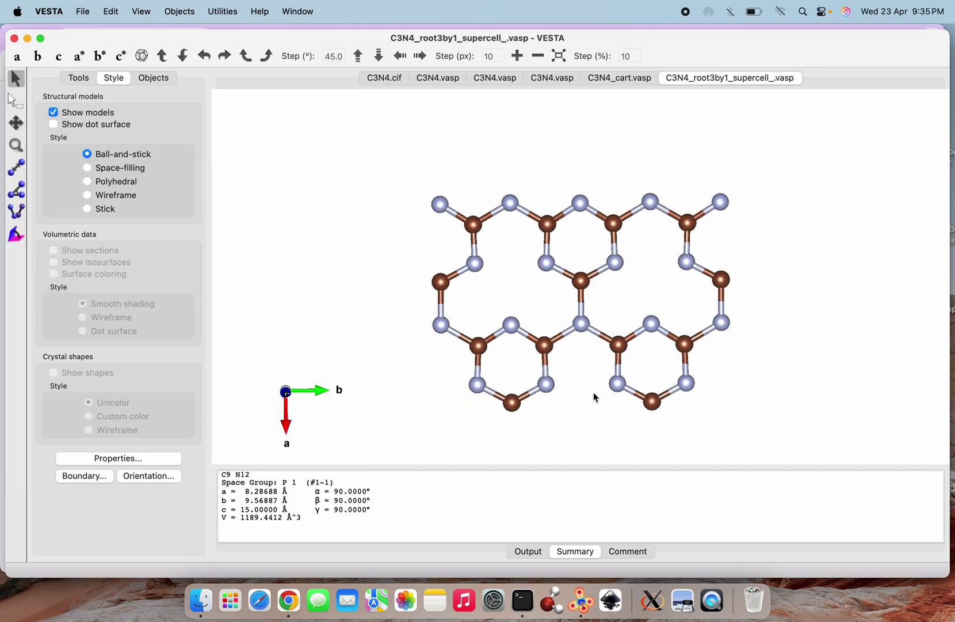
pyautogui.scroll(-2, 589, 397)
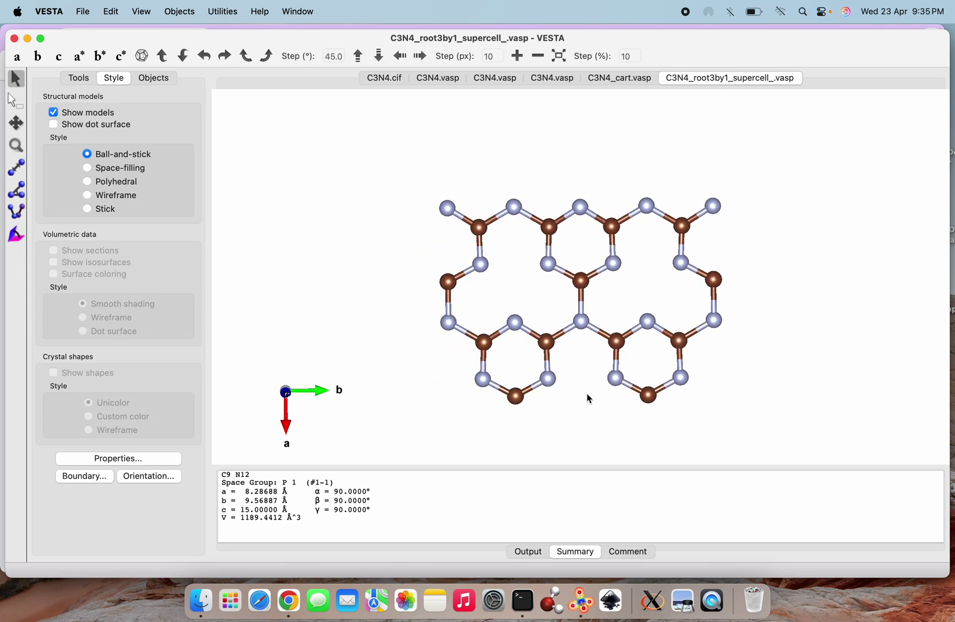
# Tile VESTA on the left and scroll the ScienceDirect article to Fig. 1
pyautogui.moveTo(42, 39)
pyautogui.click(42, 84)
pyautogui.click(588, 345)
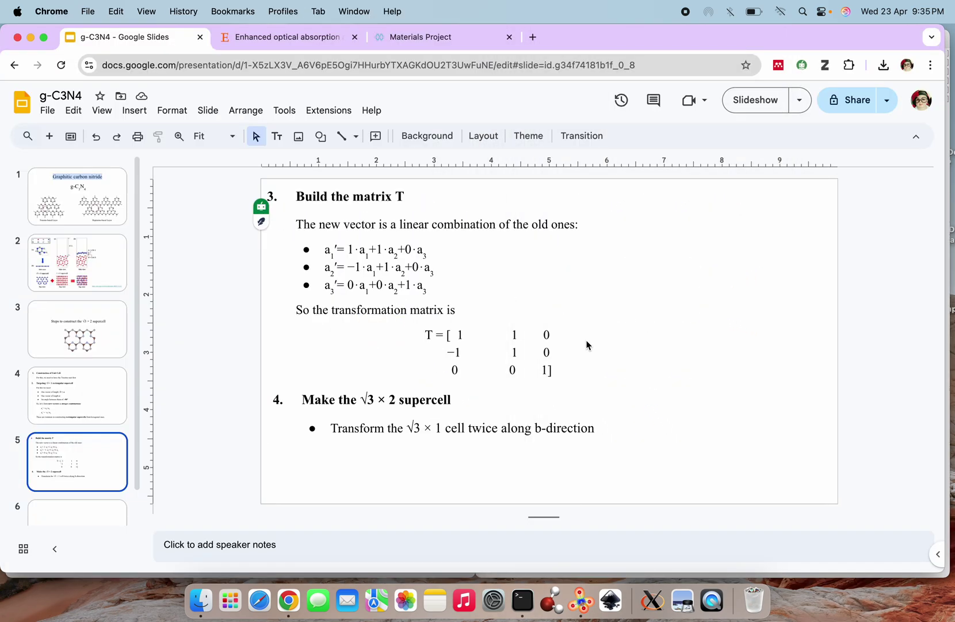
pyautogui.click(289, 46)
pyautogui.scroll(-15, 442, 410)
pyautogui.scroll(15, 442, 410)
pyautogui.scroll(-8, 442, 411)
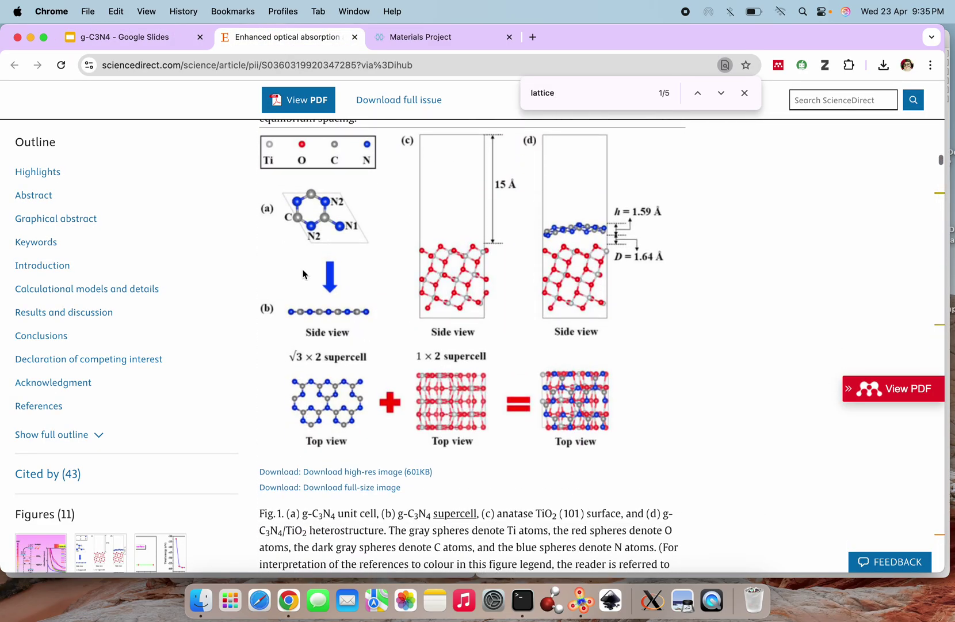
# Tile Chrome right beside VESTA to compare Fig. 1, then return to the presentation's first slide
pyautogui.click(43, 38)
pyautogui.click(38, 38)
pyautogui.moveTo(44, 41)
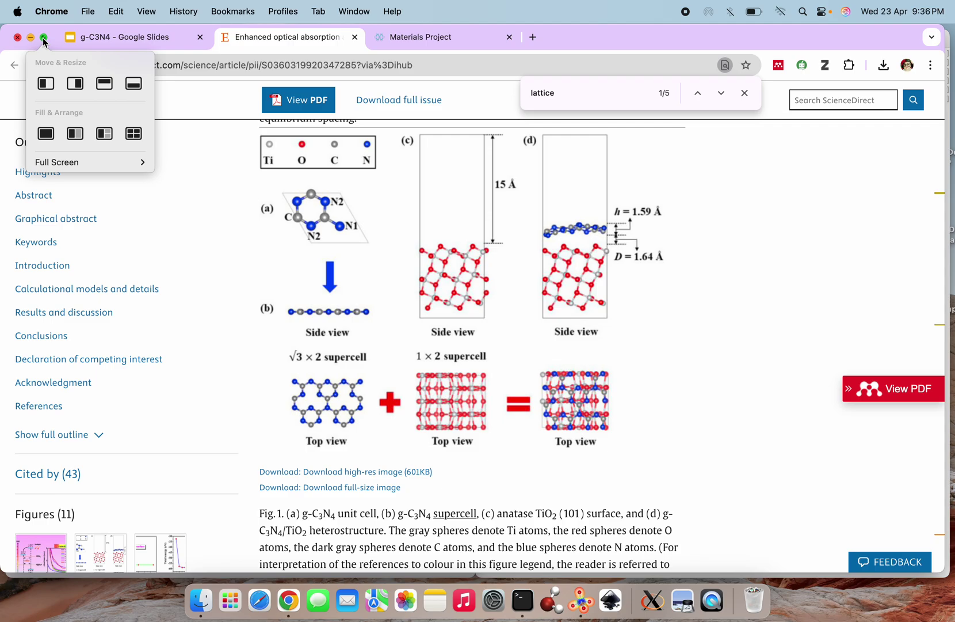
pyautogui.click(75, 83)
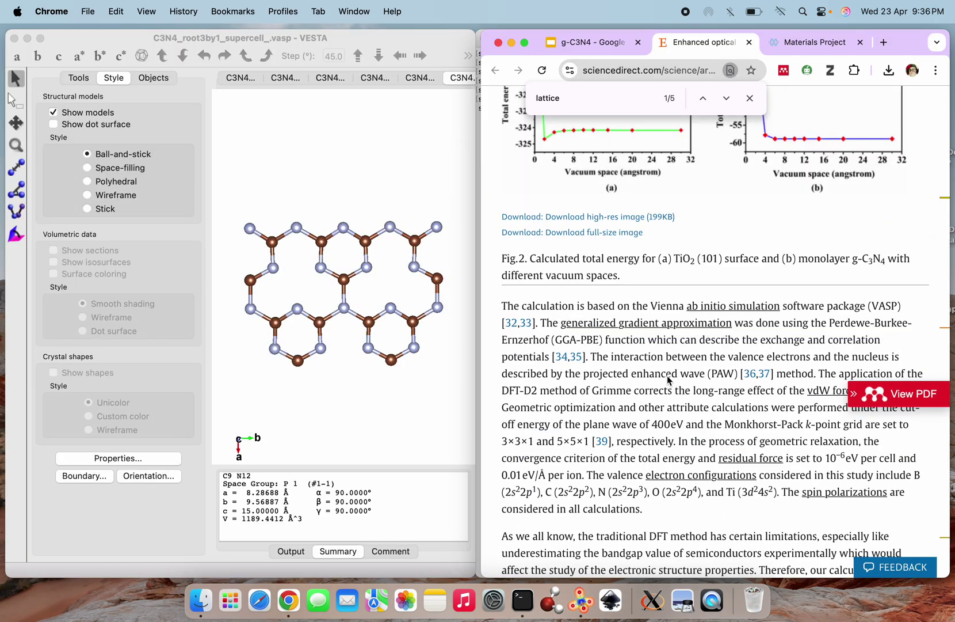
pyautogui.scroll(15, 759, 394)
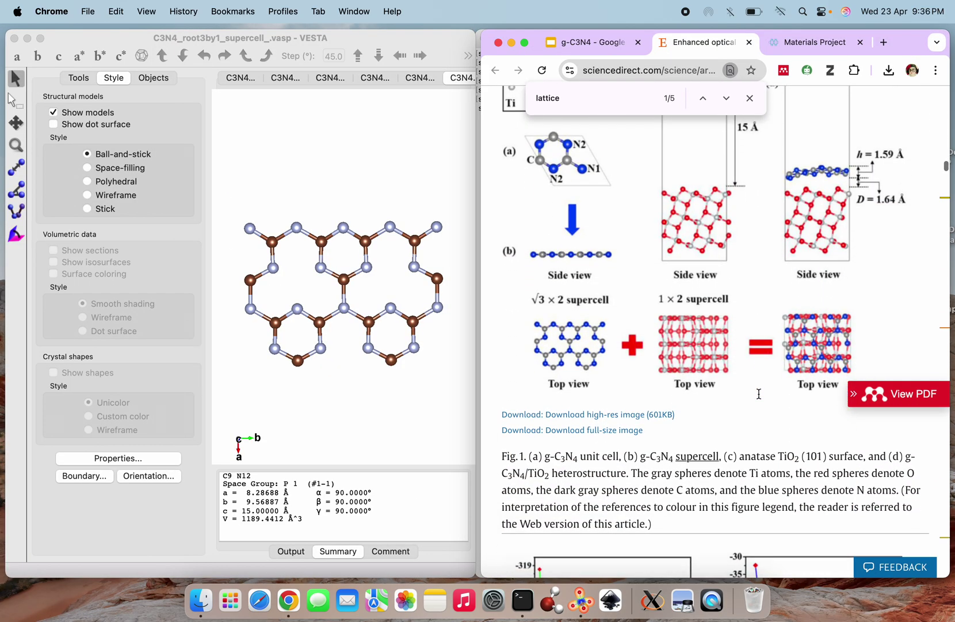
pyautogui.scroll(-1, 759, 394)
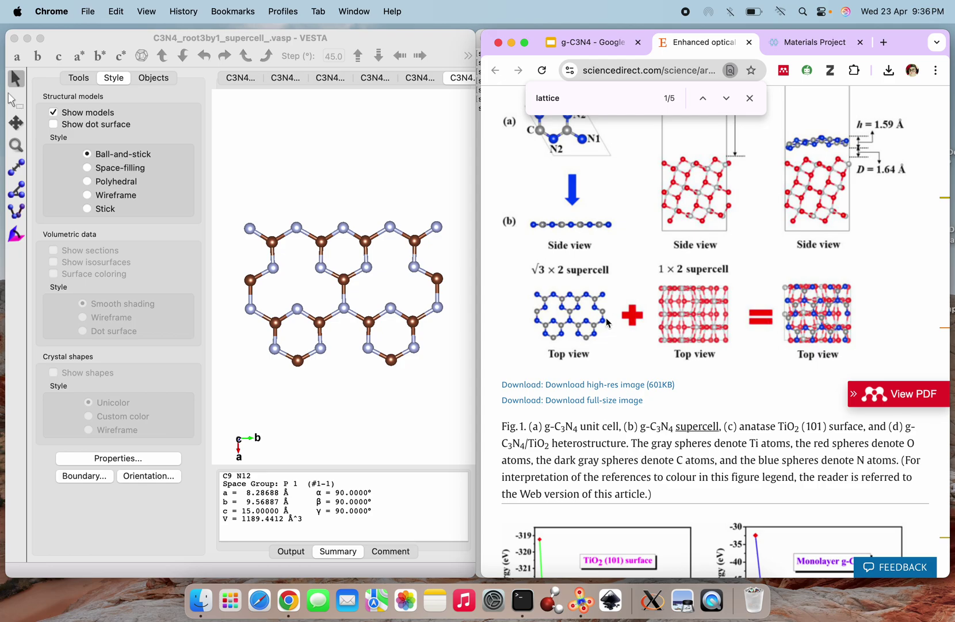
pyautogui.scroll(2, 348, 337)
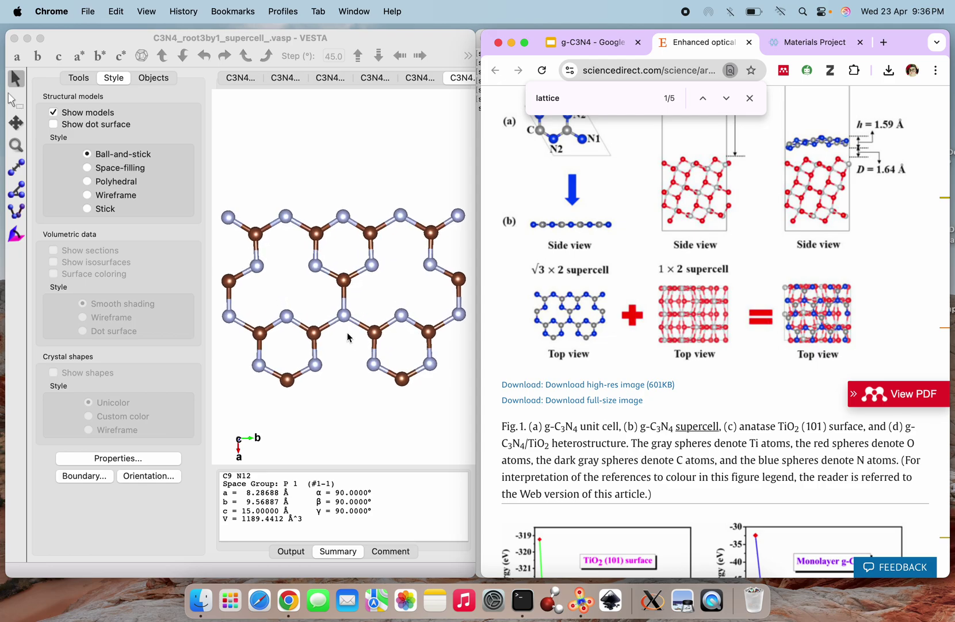
pyautogui.scroll(-1, 349, 336)
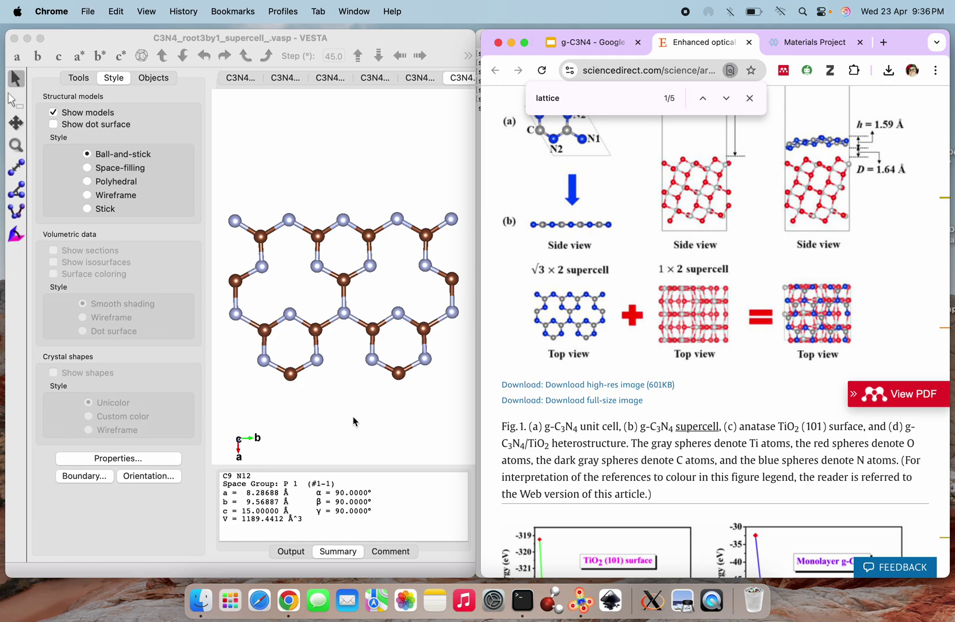
pyautogui.click(595, 43)
pyautogui.press('Up')
pyautogui.press('Up')
pyautogui.press('Up')
pyautogui.press('Up')
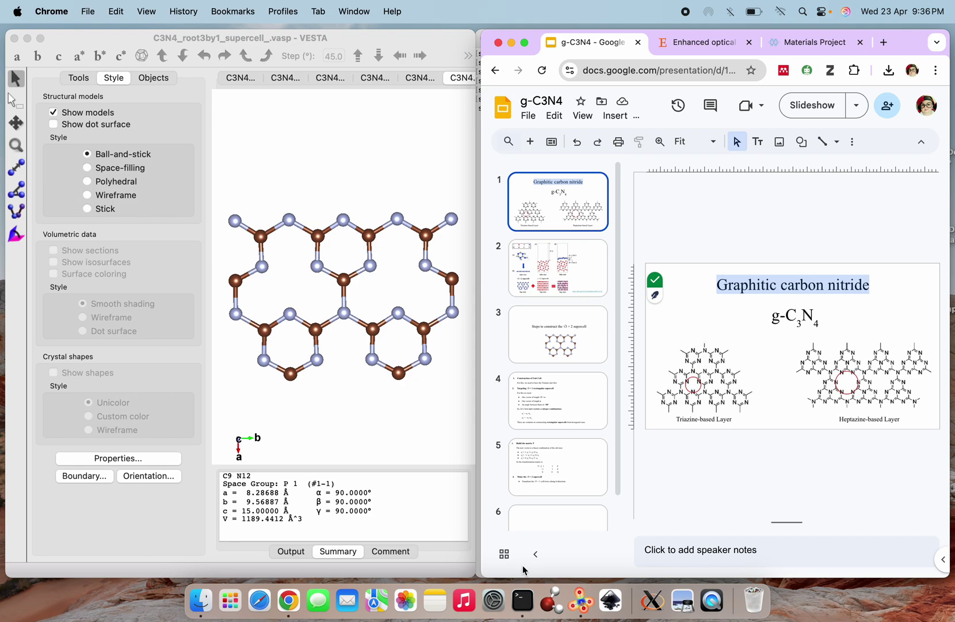
# Hide the filmstrip, flip to the supercell slide and back, then maximize VESTA full screen
pyautogui.click(536, 554)
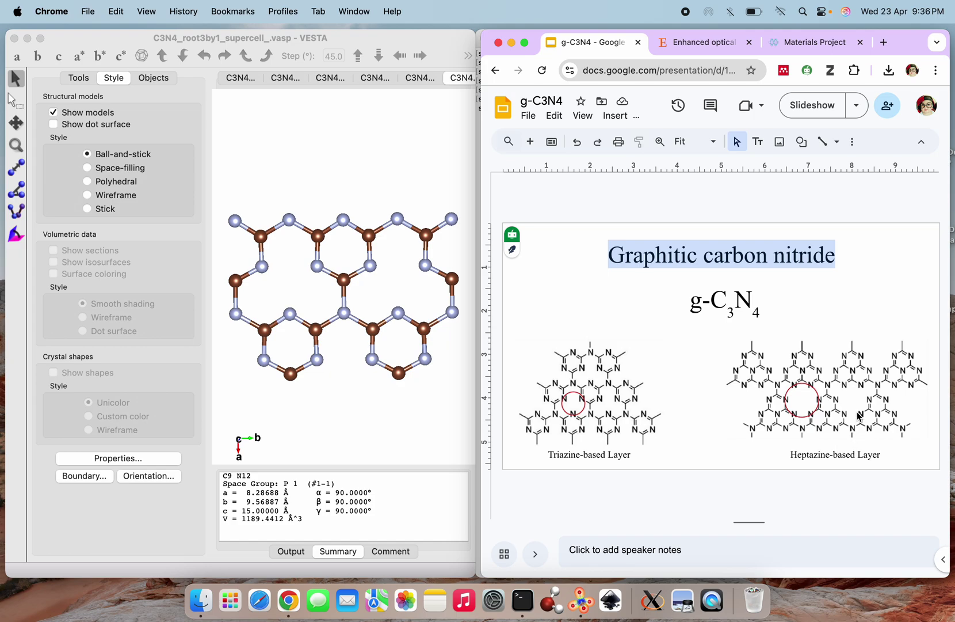
pyautogui.click(403, 407)
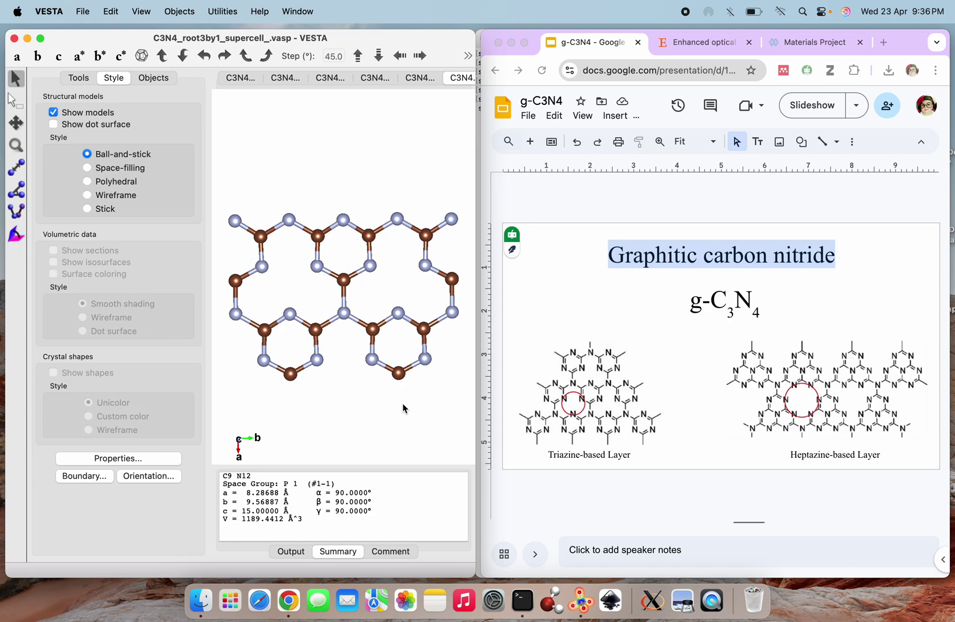
pyautogui.press('Down')
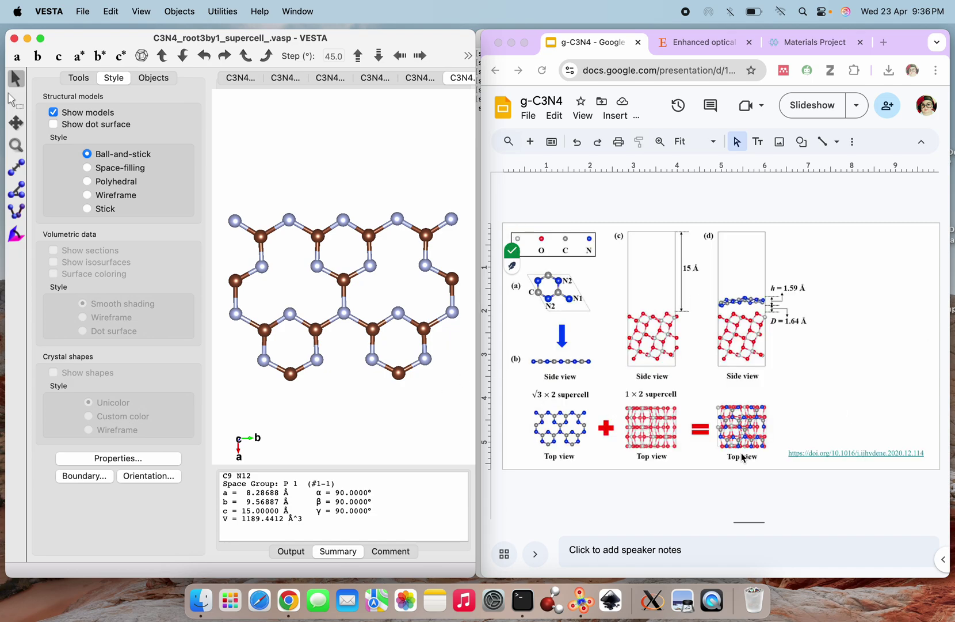
pyautogui.press('Up')
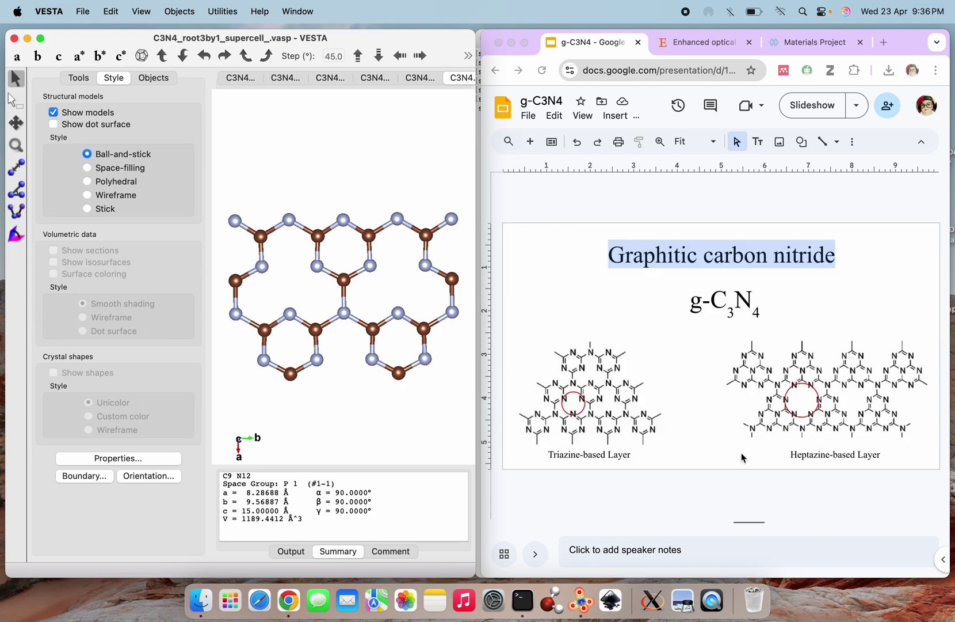
pyautogui.click(39, 38)
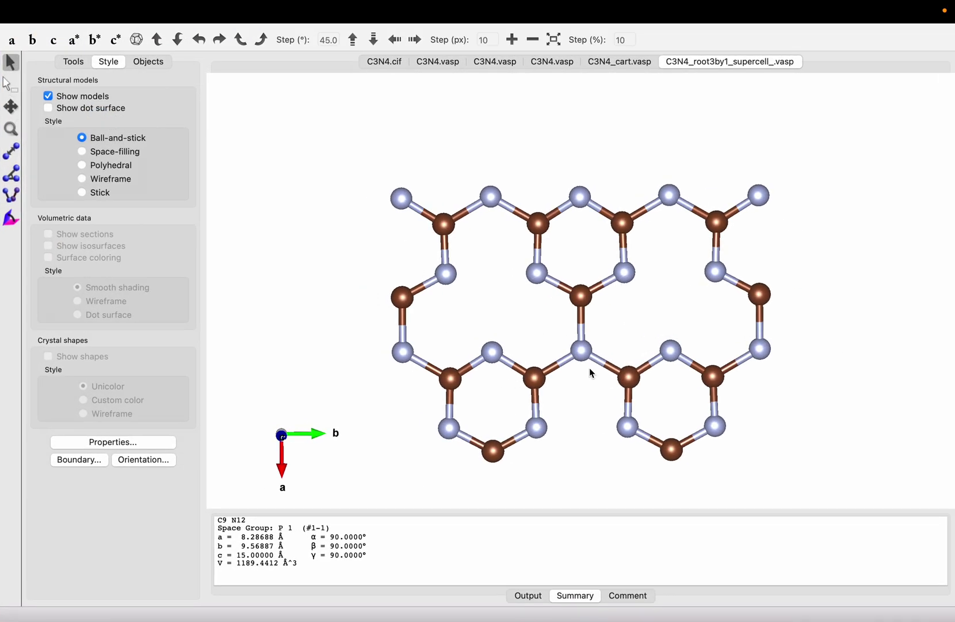
pyautogui.moveTo(748, 7)
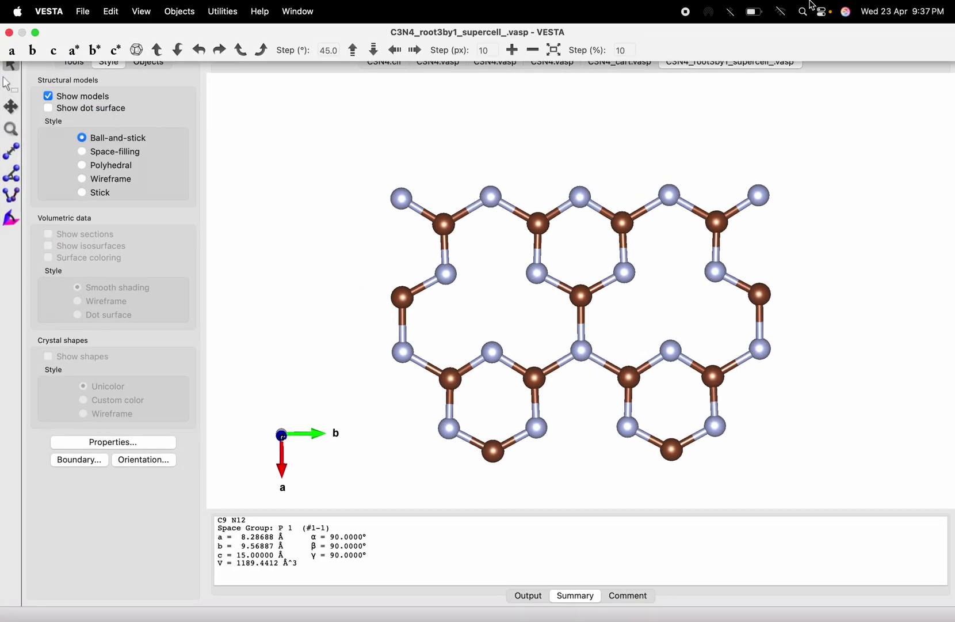